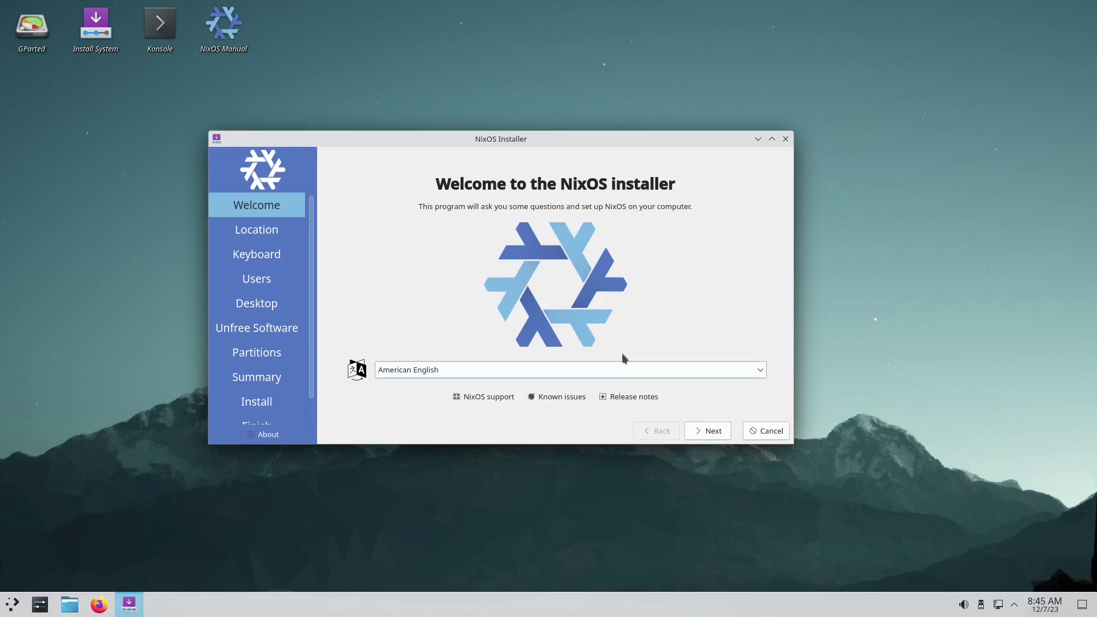
Keep American English, America/Los Angeles time zone and English (US) keyboard, advancing to Users.
click(705, 434)
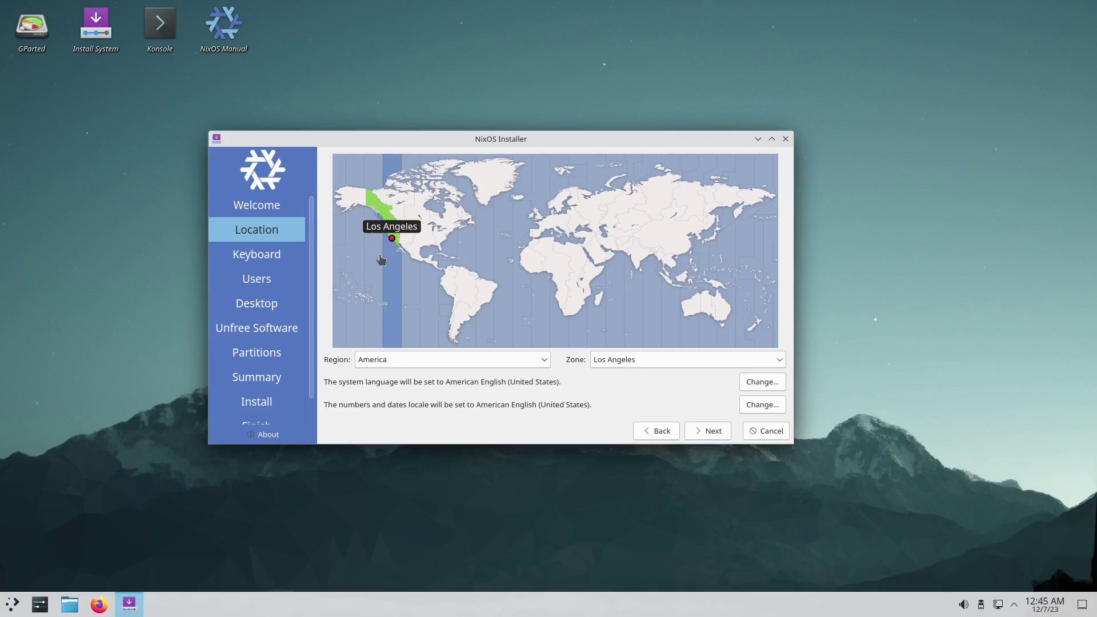
click(702, 432)
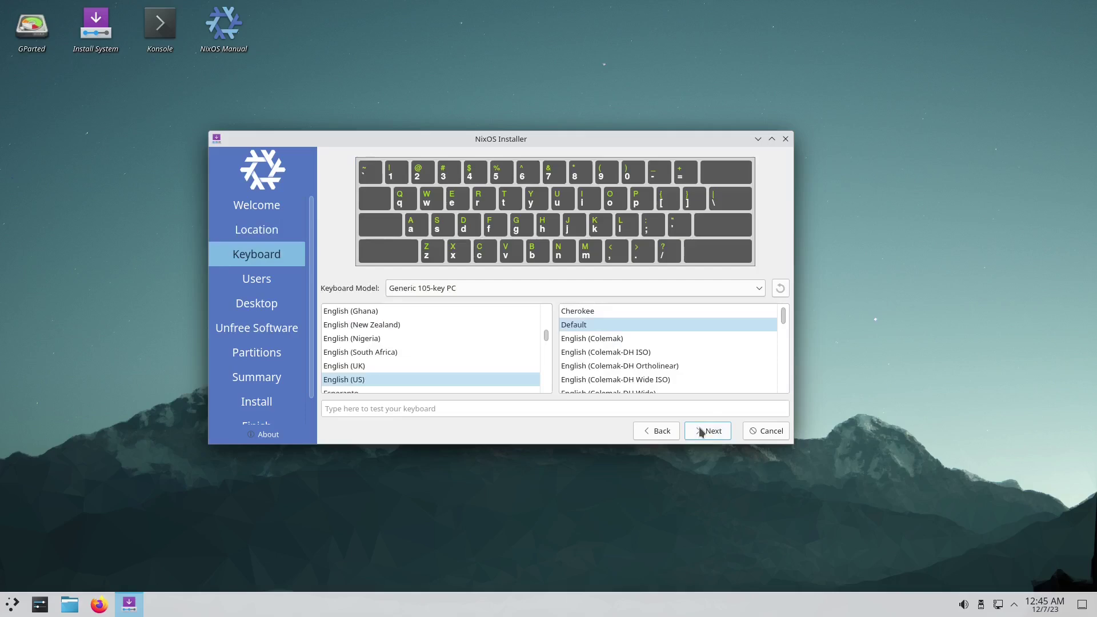
click(703, 432)
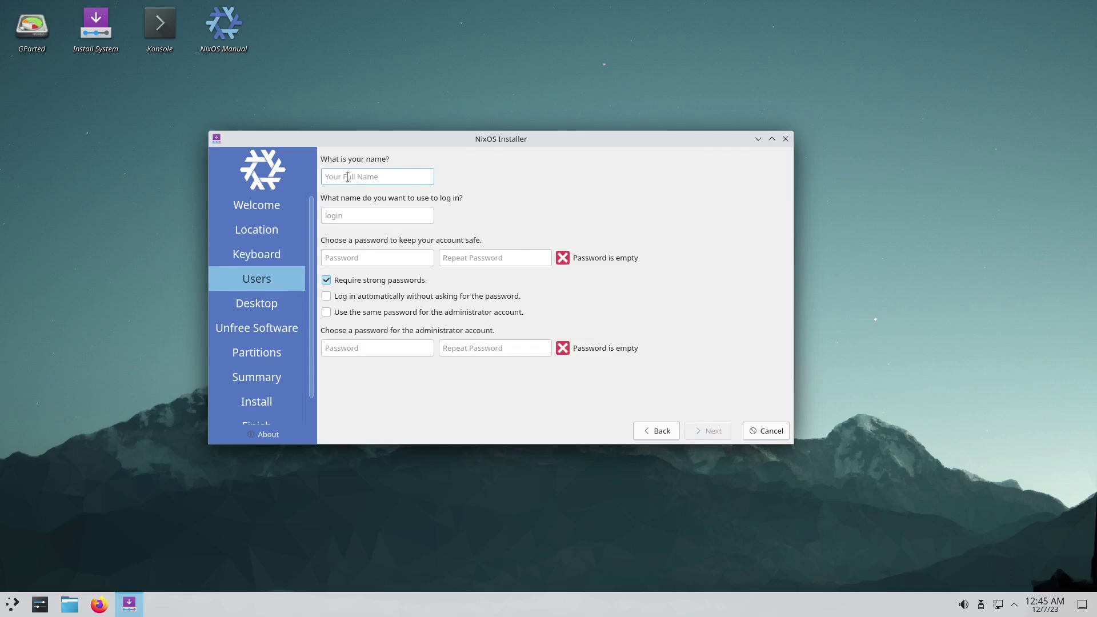
Enter the user's full name, then type and confirm the user and administrator passwords.
text(LinuxHub)
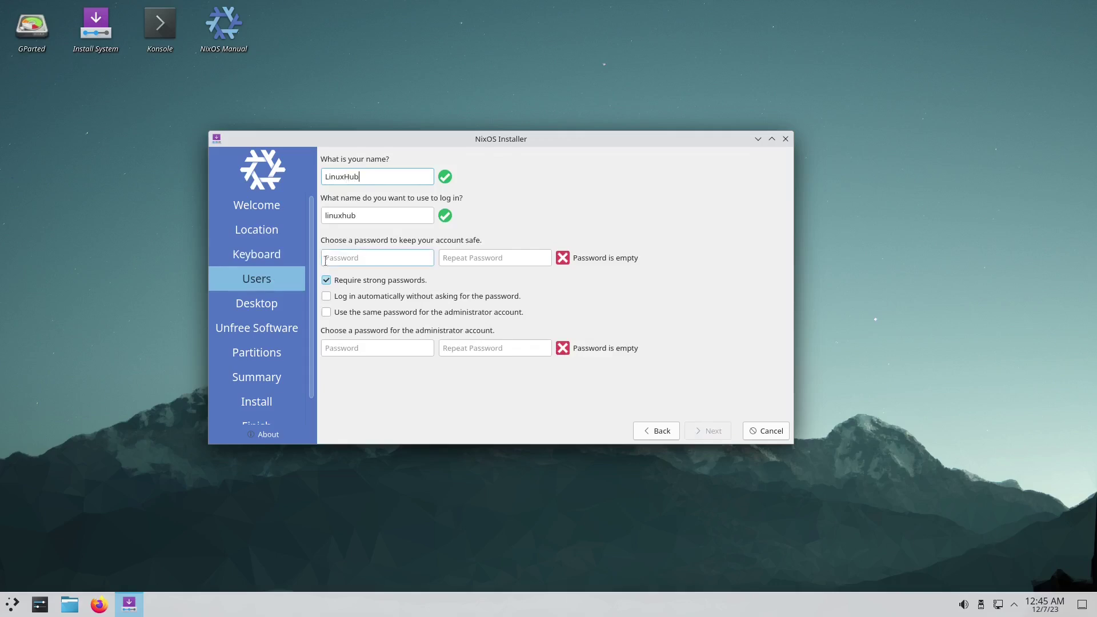
click(338, 258)
key(Tab)
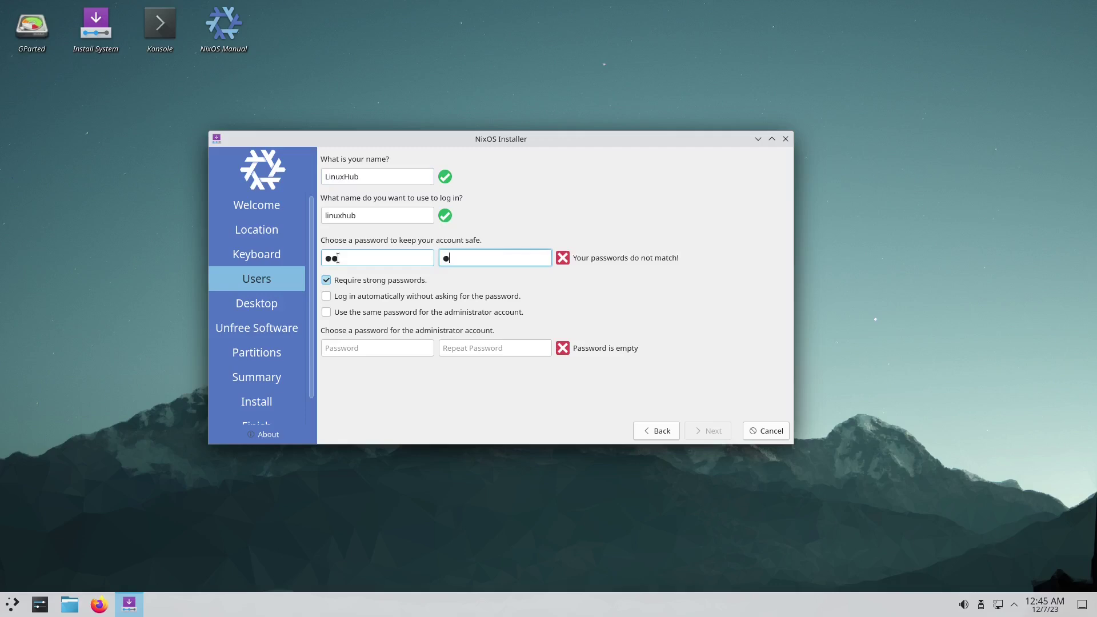
click(351, 349)
text(l)
key(Tab)
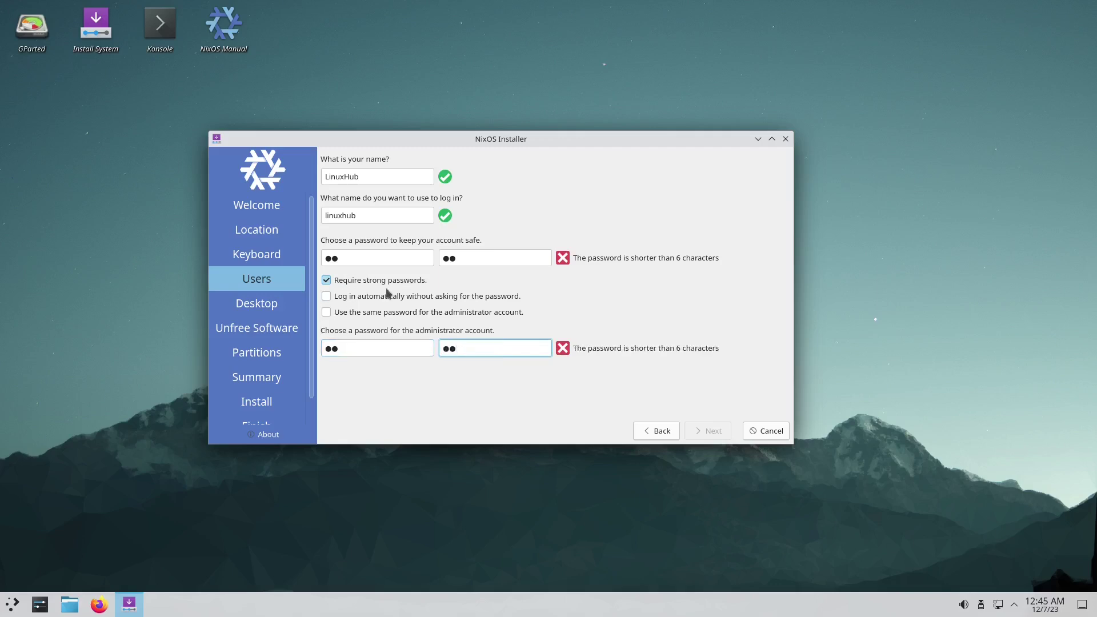
Disable strong passwords, enable automatic login and the shared administrator password, then continue.
click(325, 280)
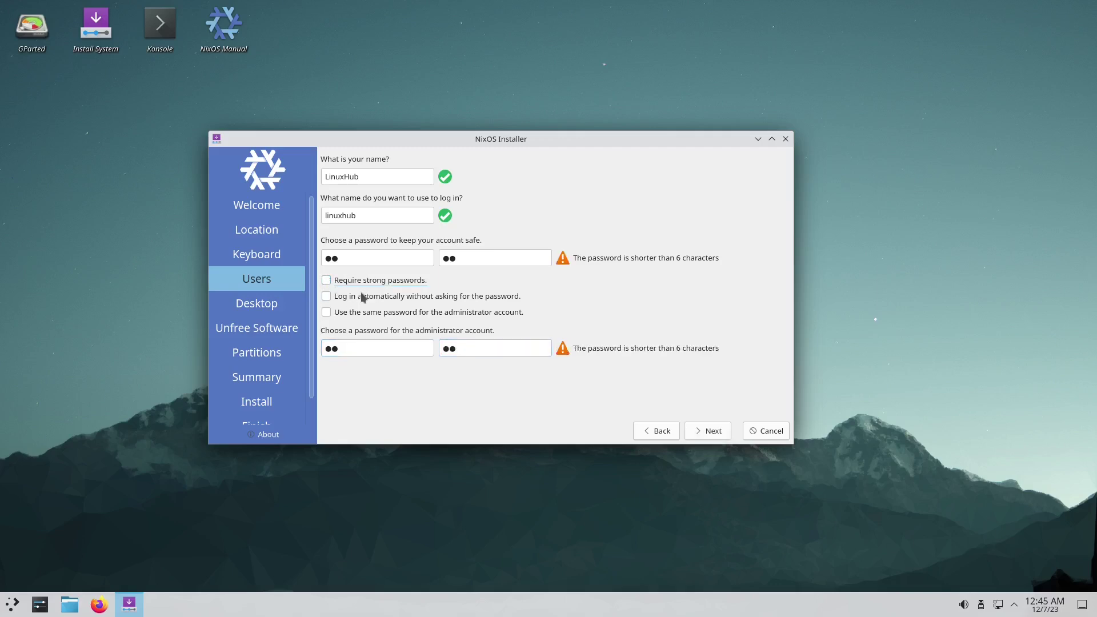
click(326, 296)
click(327, 312)
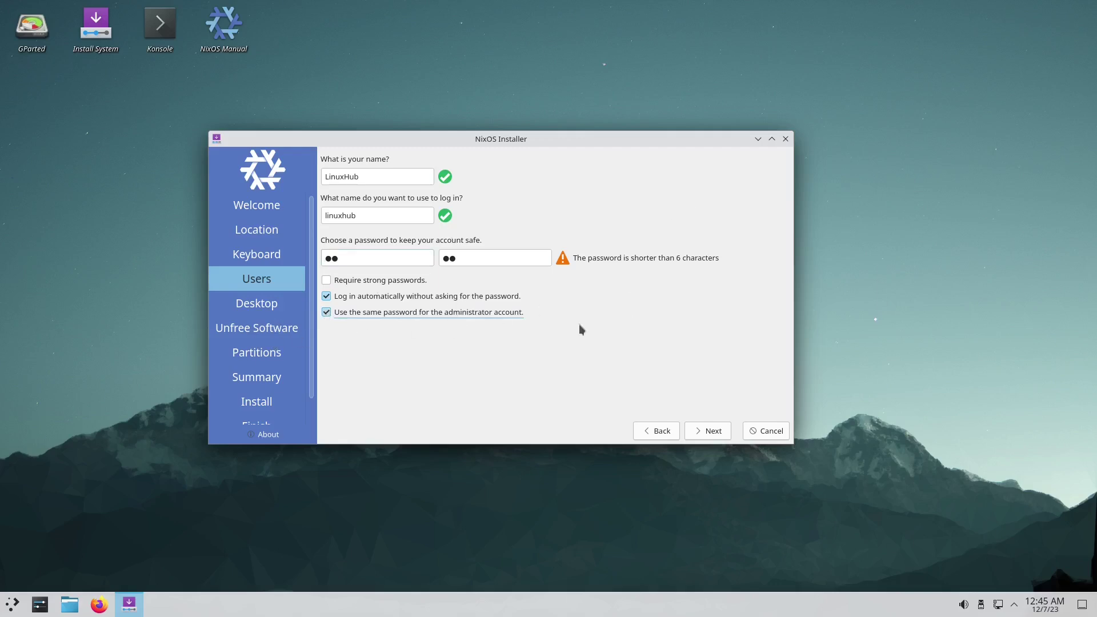
click(712, 432)
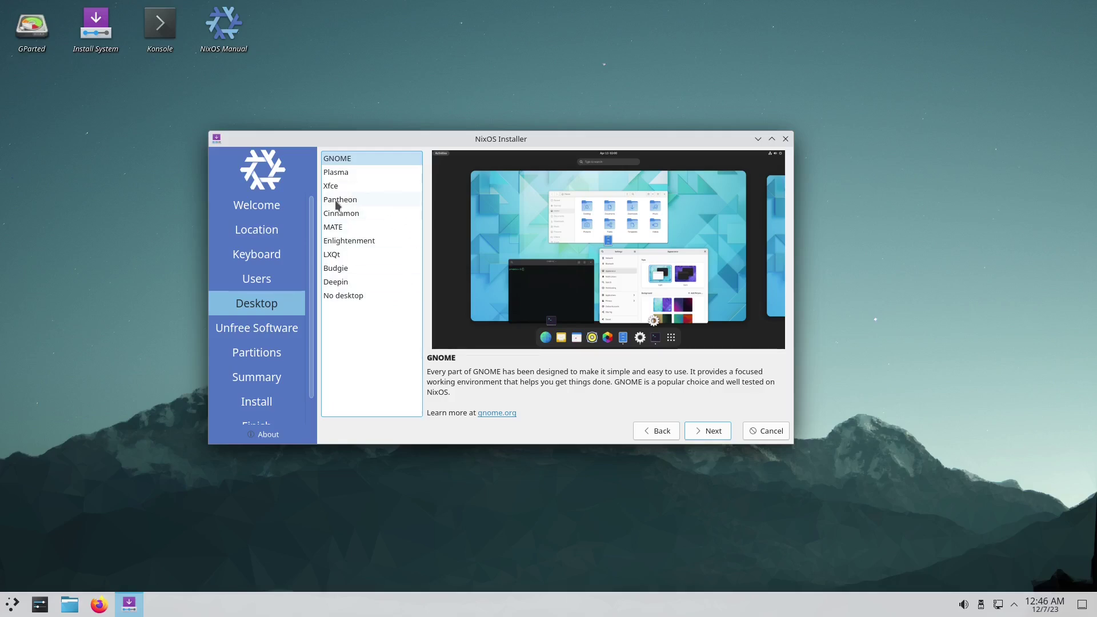
Preview Enlightenment and Pantheon, then select Budgie as the desktop and continue.
click(345, 242)
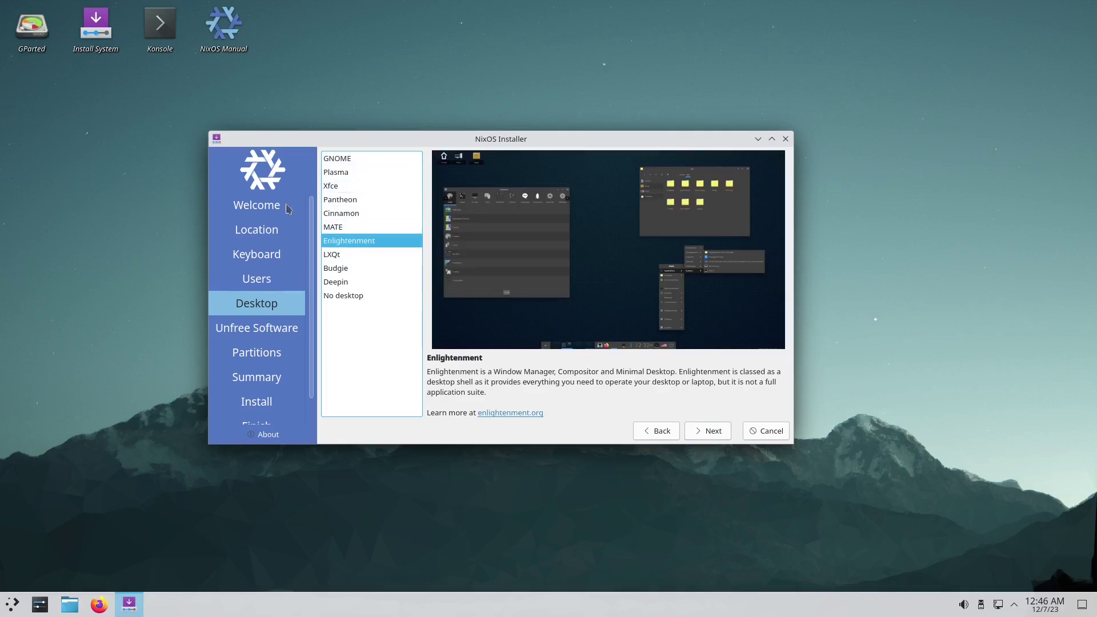
click(352, 200)
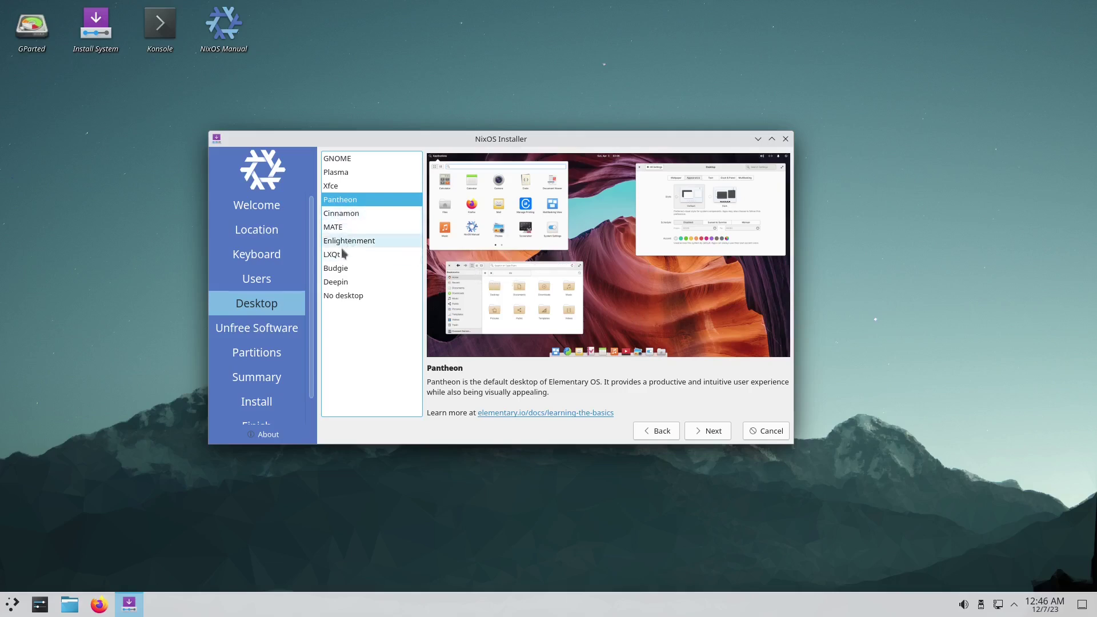
click(335, 268)
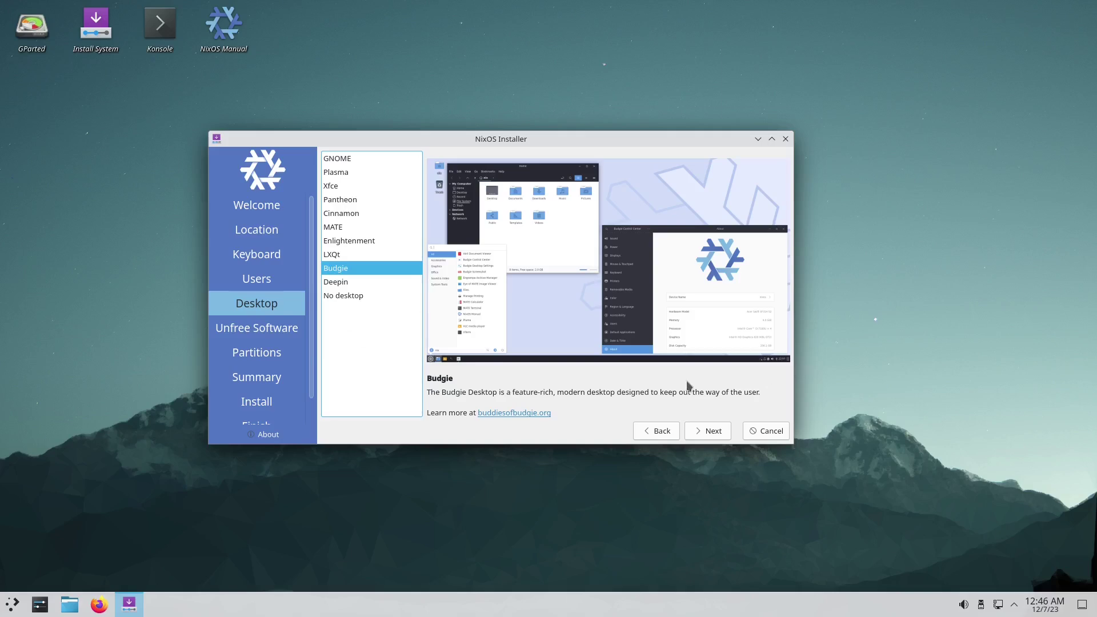
click(706, 432)
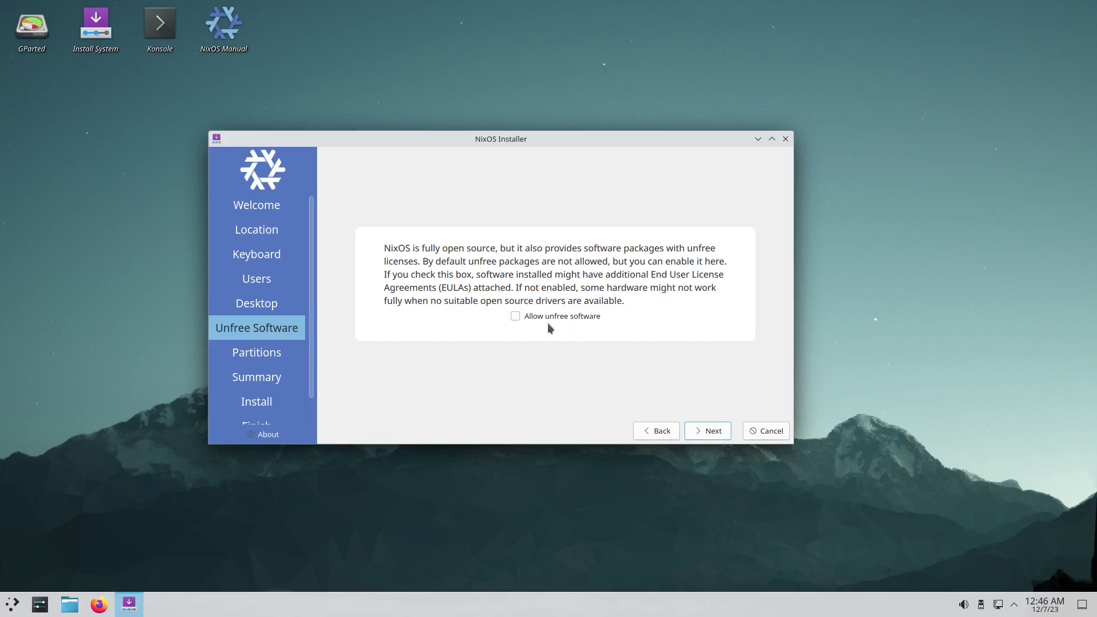
Allow unfree software, then choose to erase the whole disk.
click(516, 317)
click(708, 433)
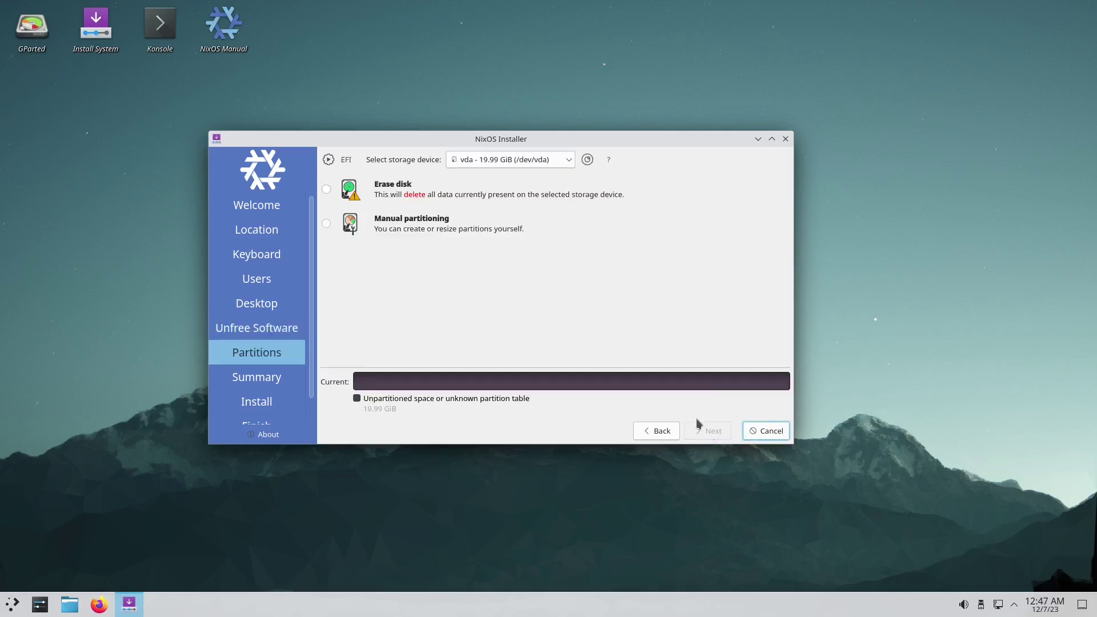
click(326, 189)
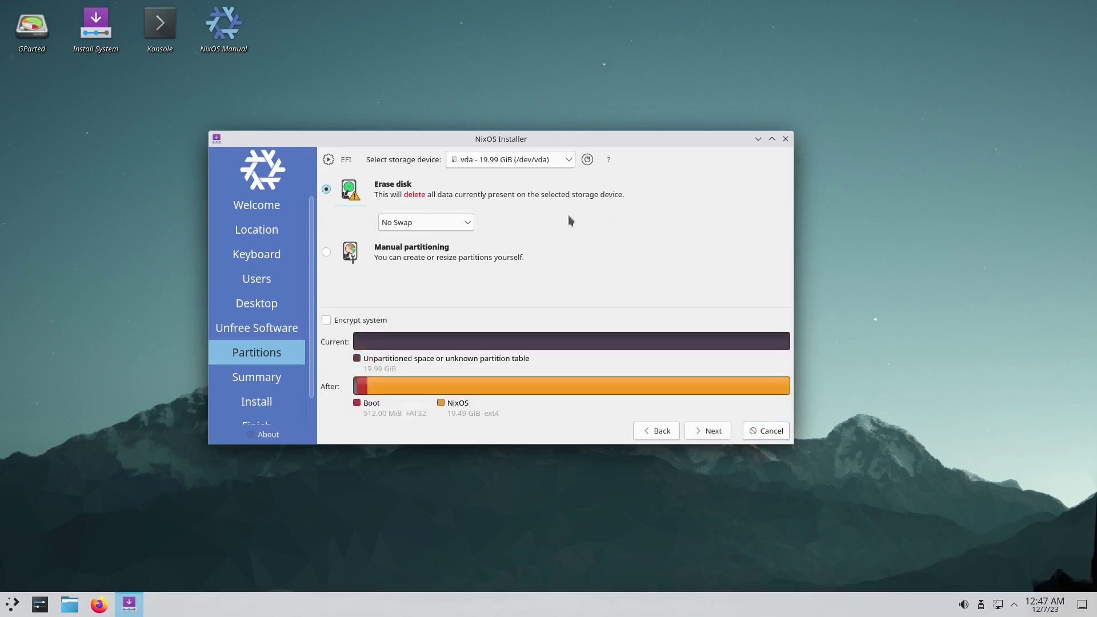
Set the swap option to Swap (no Hibernate) and continue to the summary.
click(411, 218)
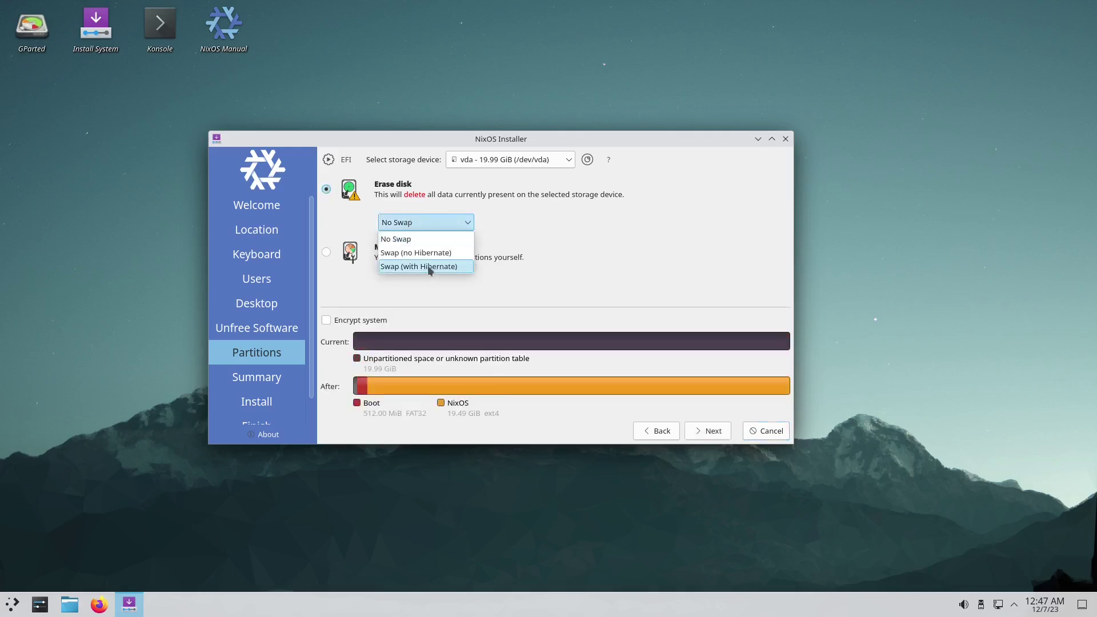
click(427, 265)
click(433, 223)
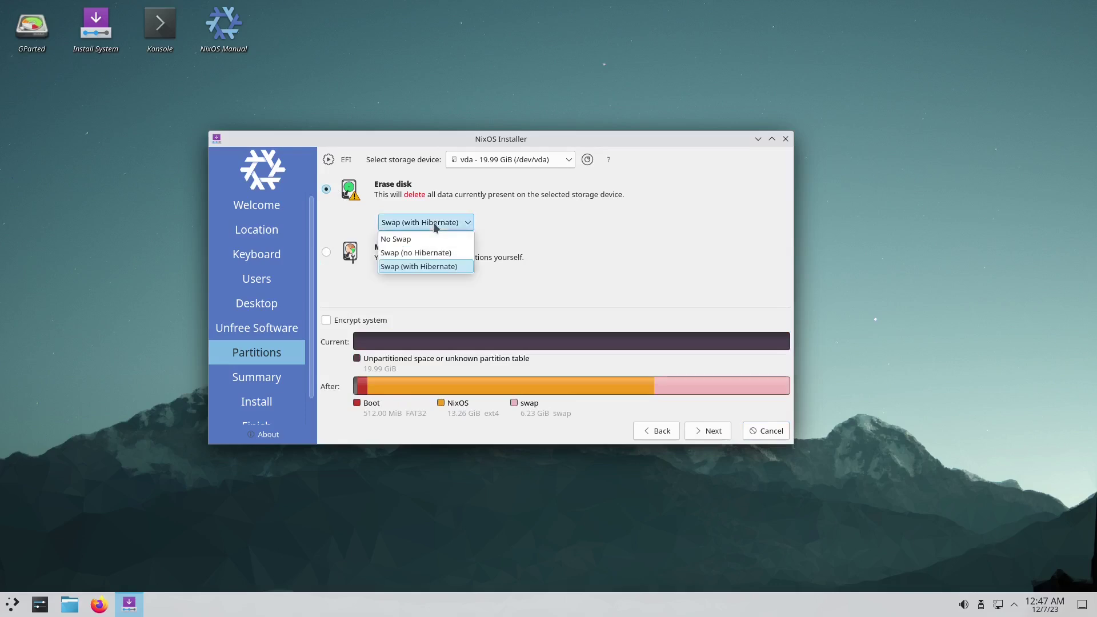
click(425, 253)
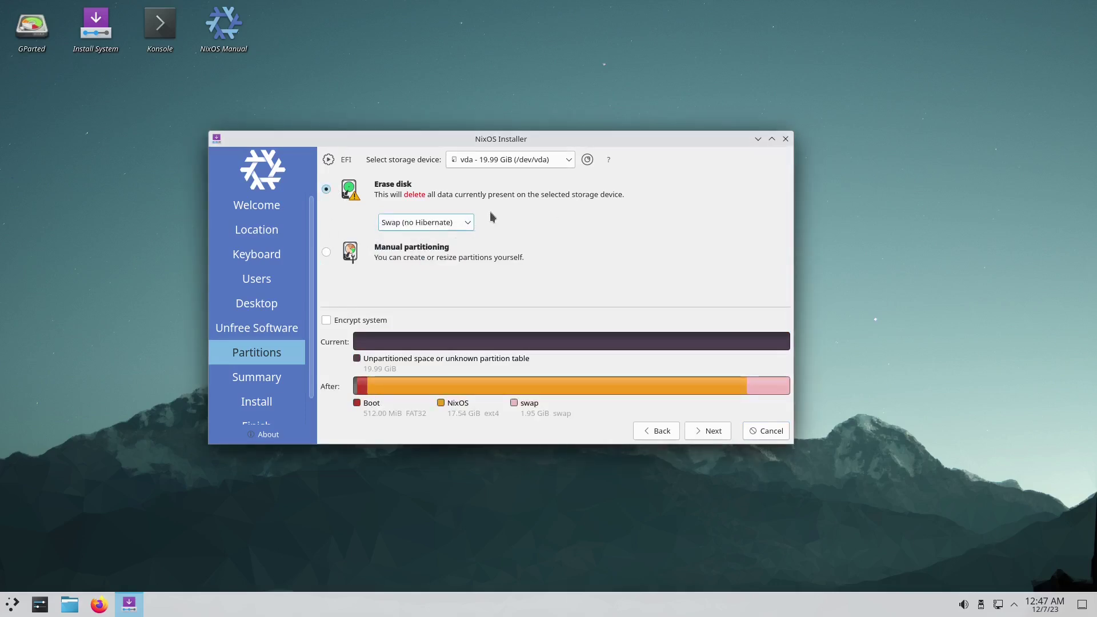
click(709, 432)
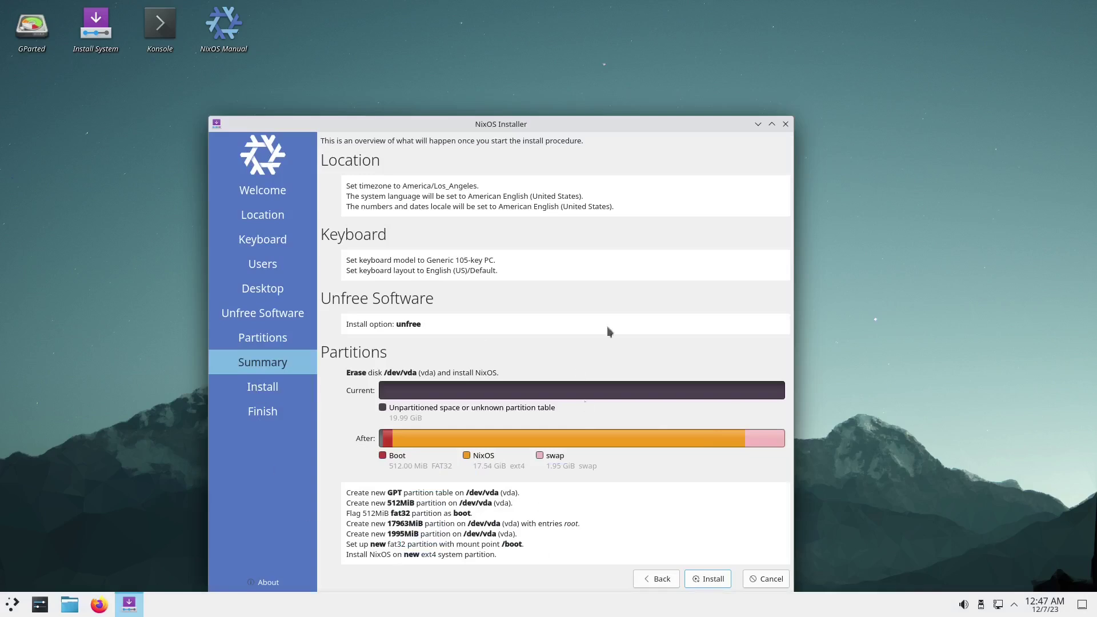
Install NixOS and click Done once installation completes to boot the new system.
click(703, 579)
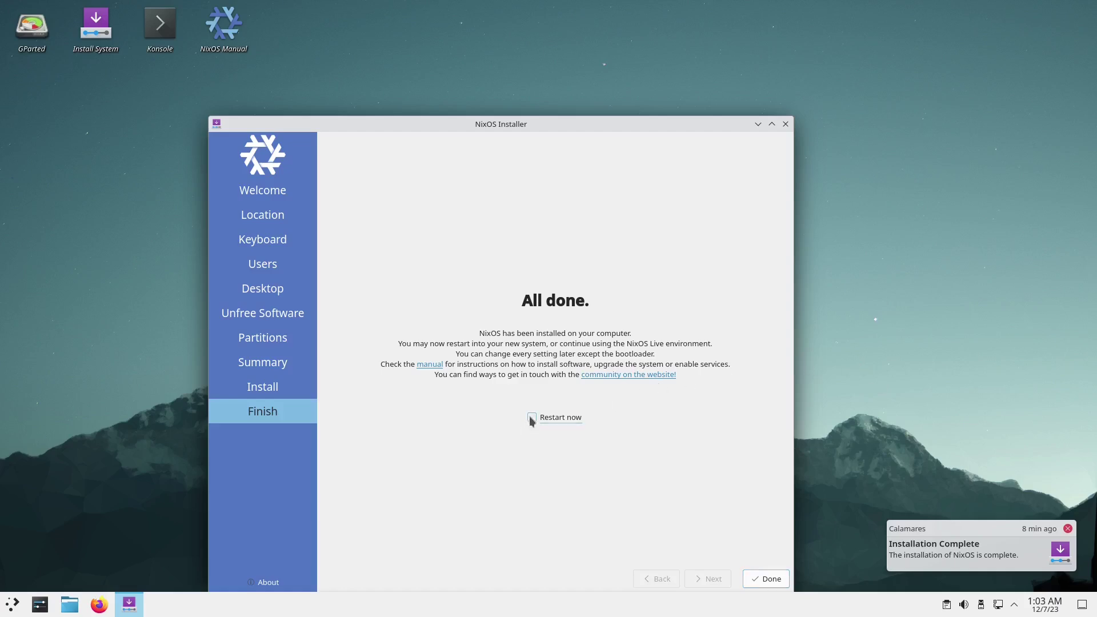
click(759, 577)
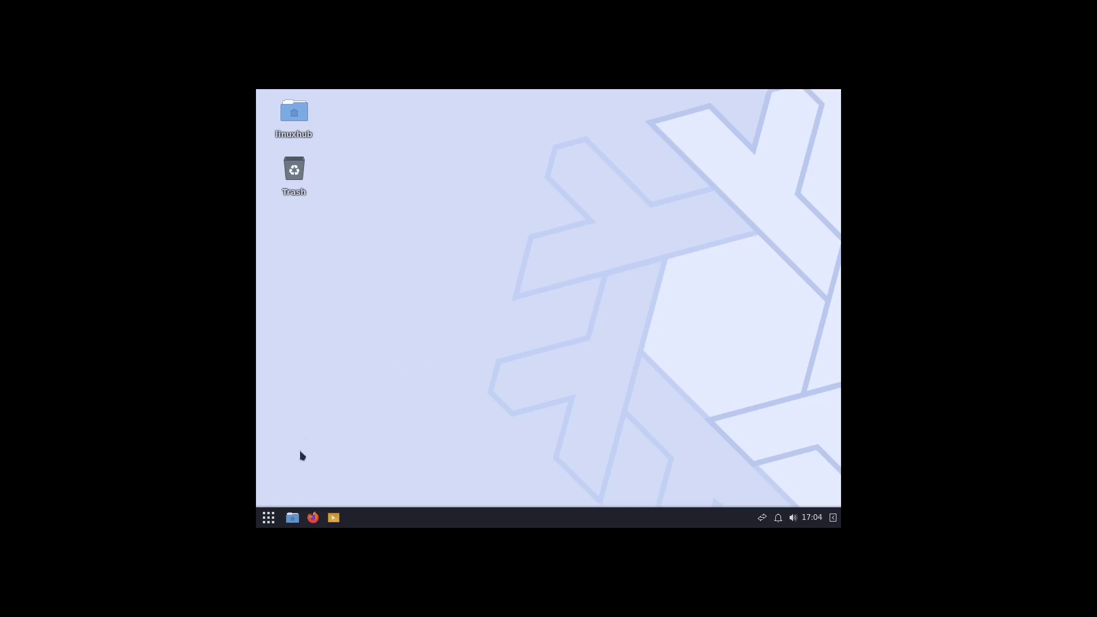
Set the display resolution to 1920 × 1080 (16:9), keep the change, and close Displays settings.
click(270, 520)
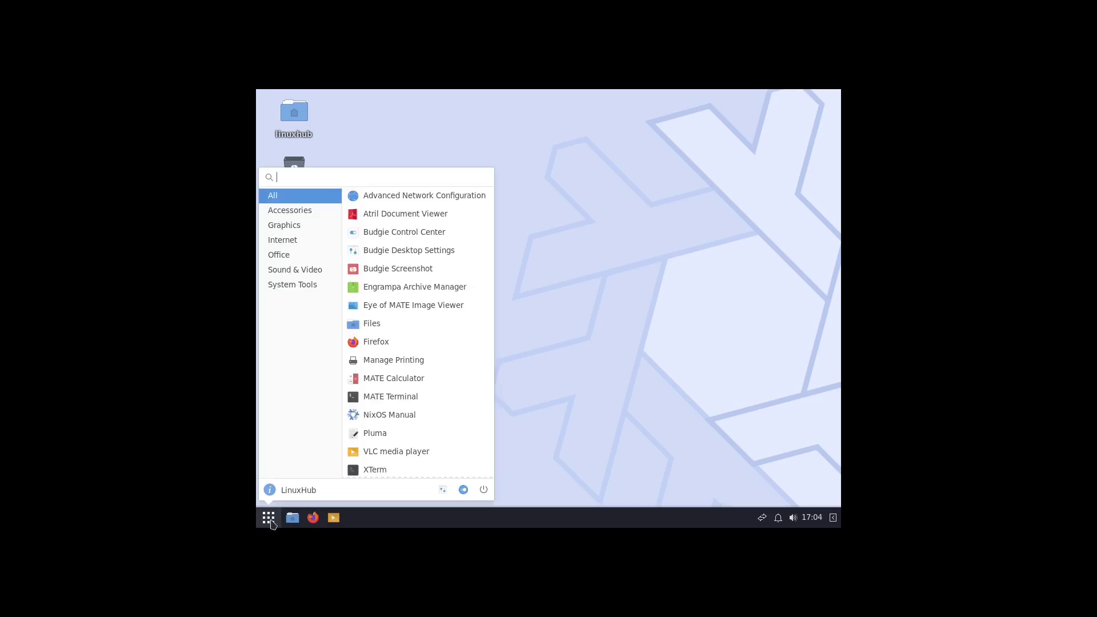
text(display)
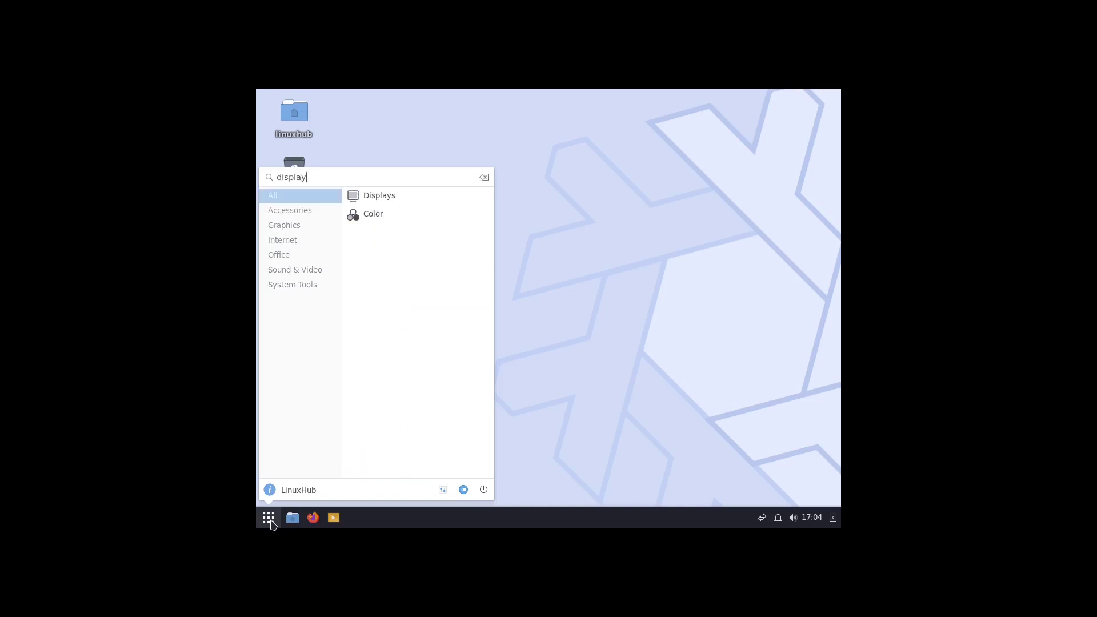
click(375, 193)
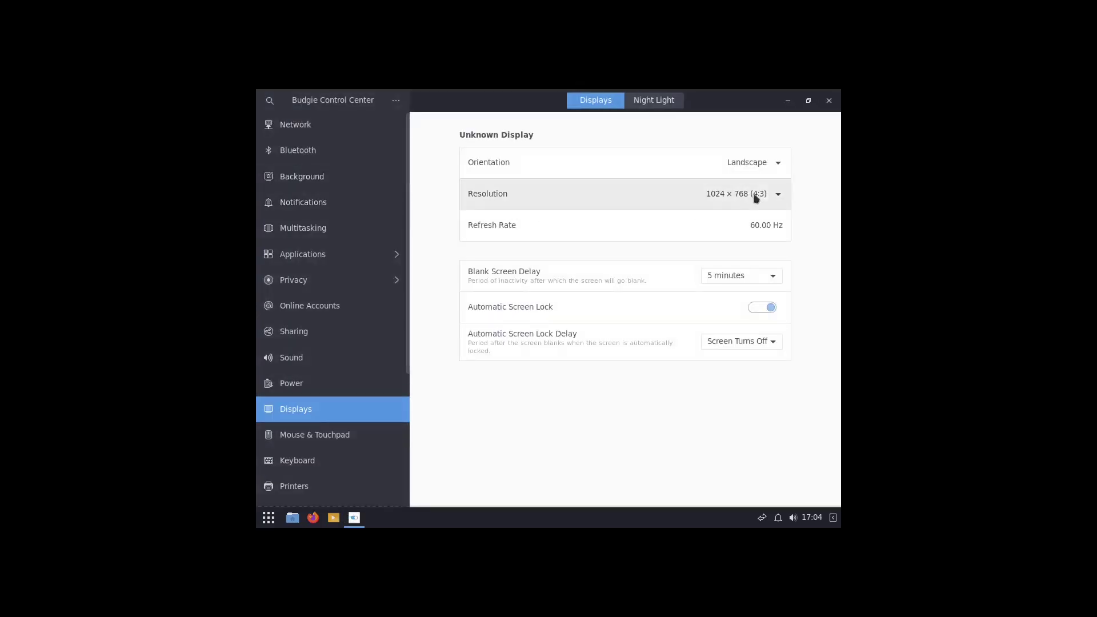
click(747, 201)
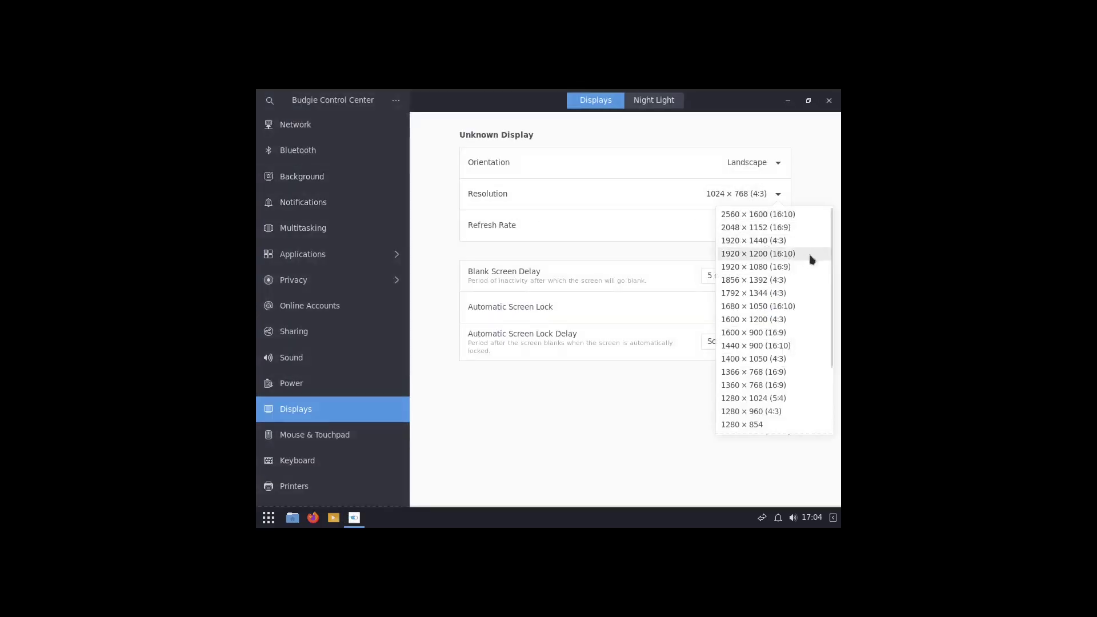
click(768, 268)
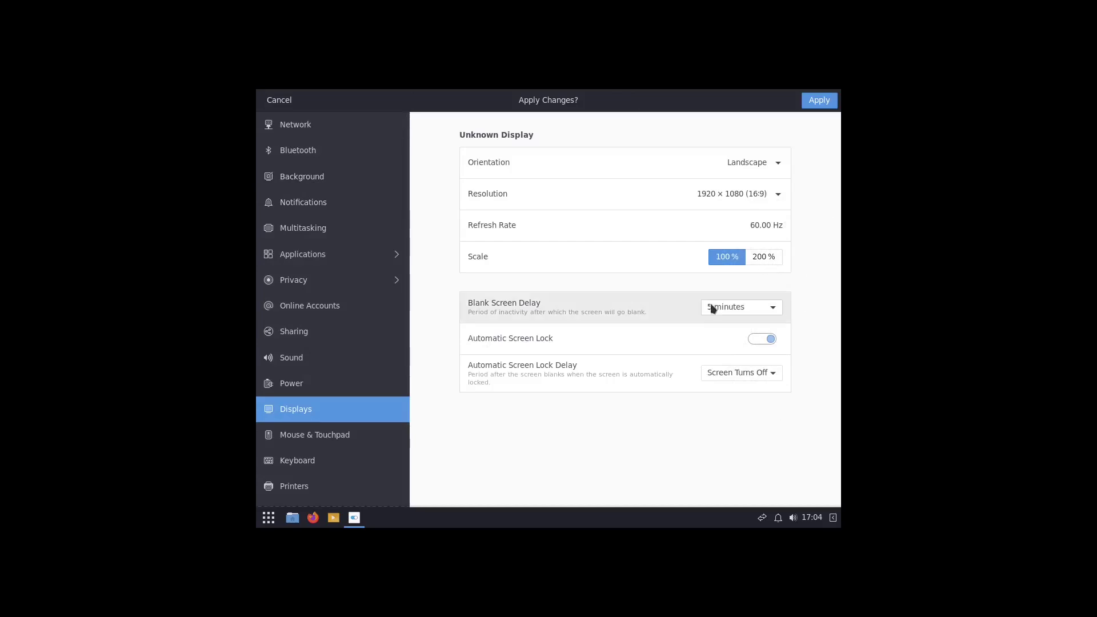
click(818, 101)
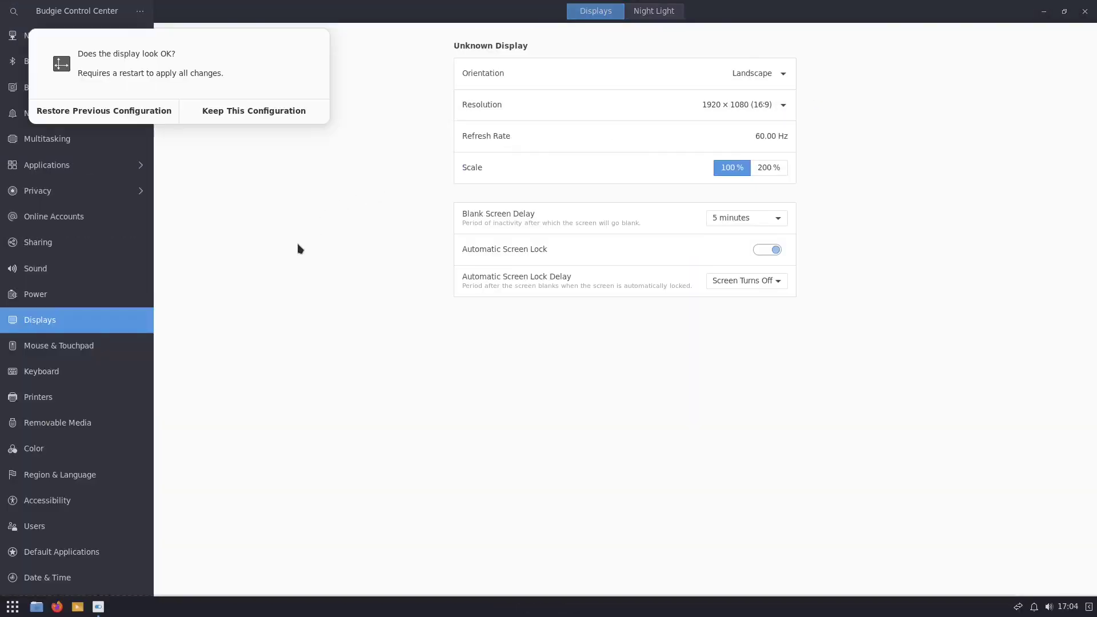
click(239, 113)
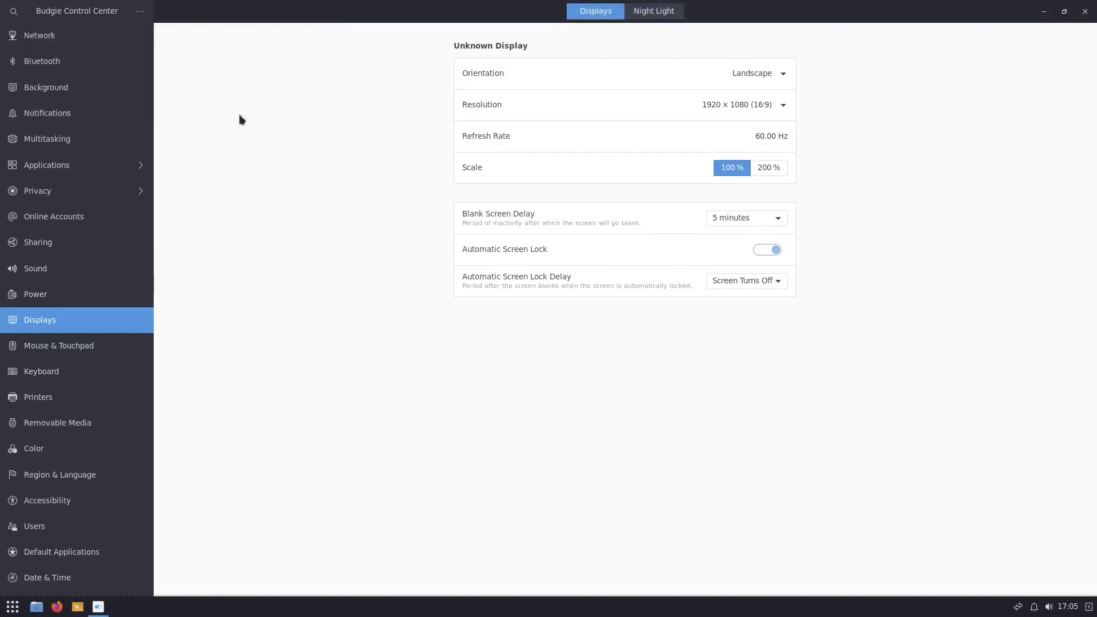
click(1085, 10)
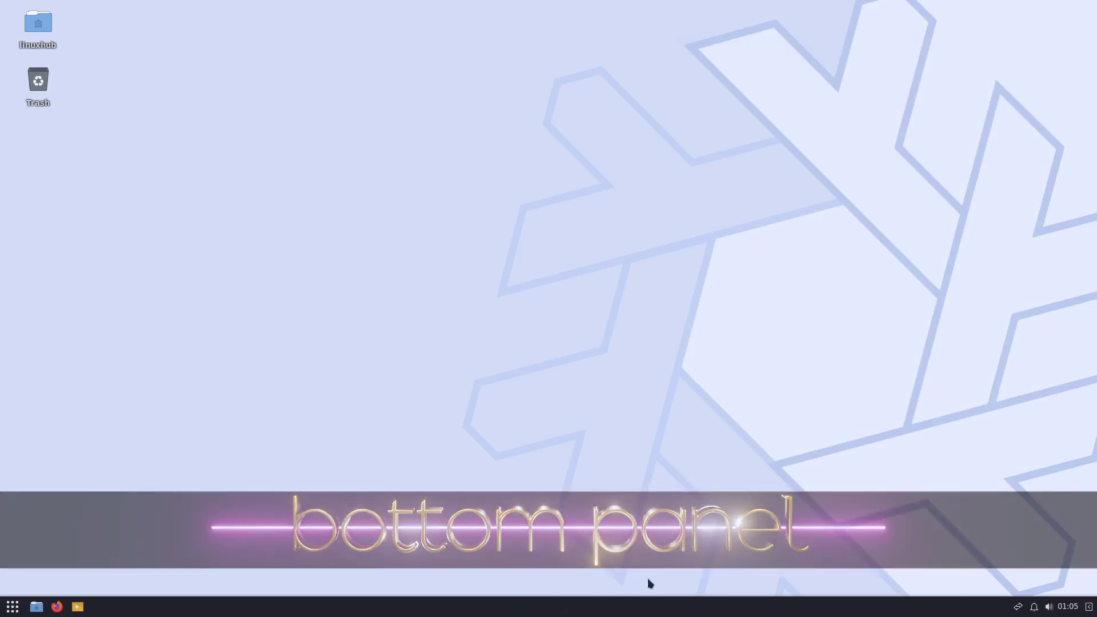
Switch the clock's time format to AM/PM in Date & Time settings.
click(1091, 608)
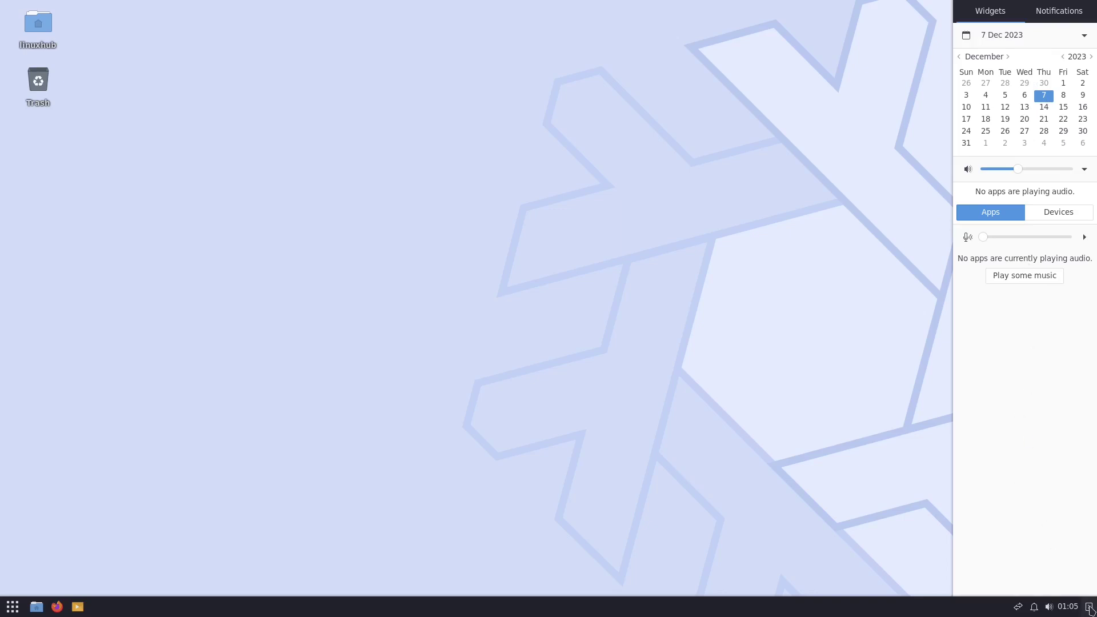
click(1090, 610)
click(1034, 578)
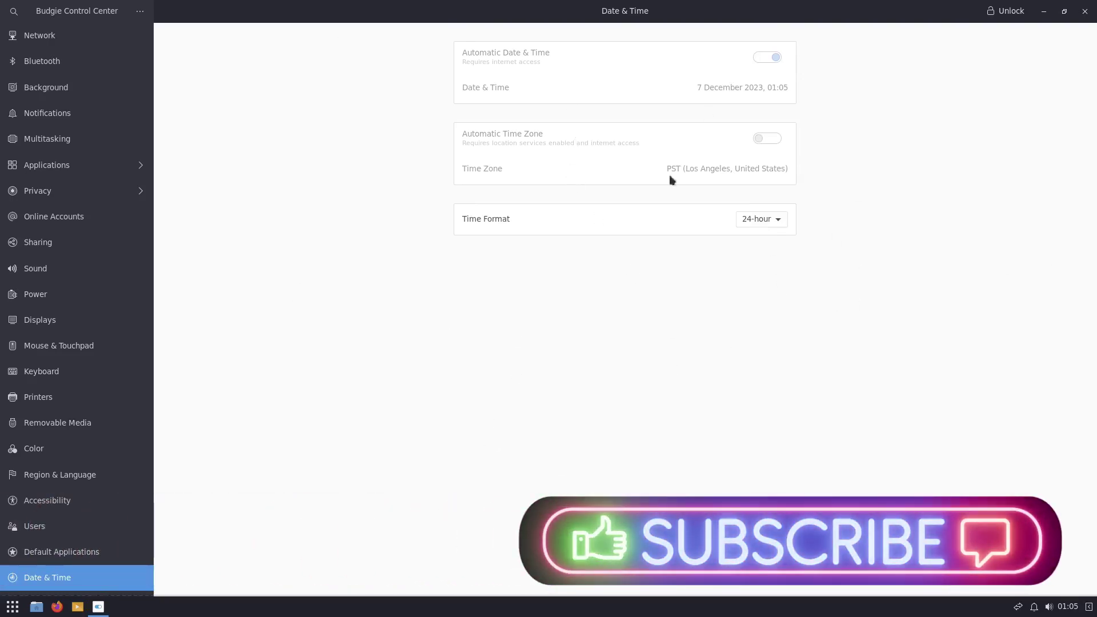
click(763, 222)
click(753, 239)
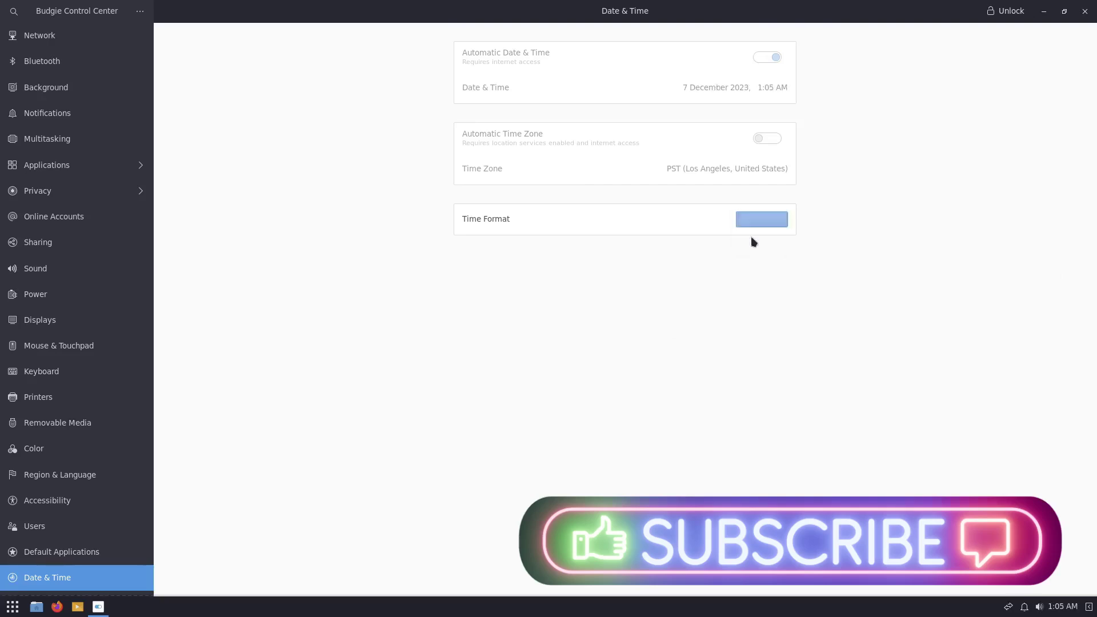
Close the settings window and drag the tray volume slider to maximum.
click(1084, 11)
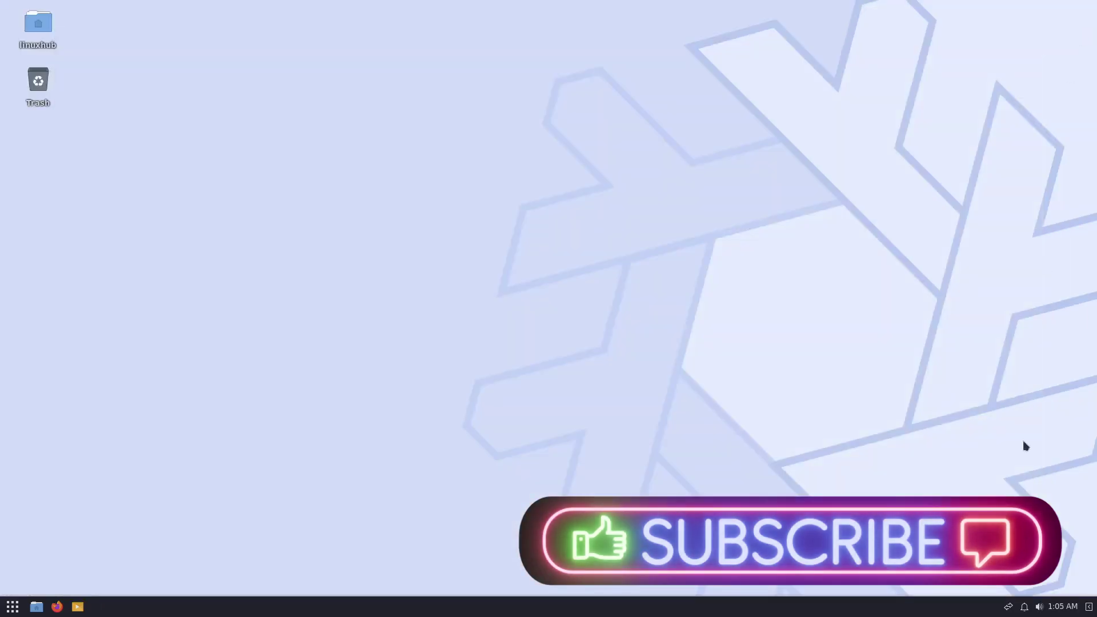
click(1040, 606)
drag(1020, 555, 1070, 550)
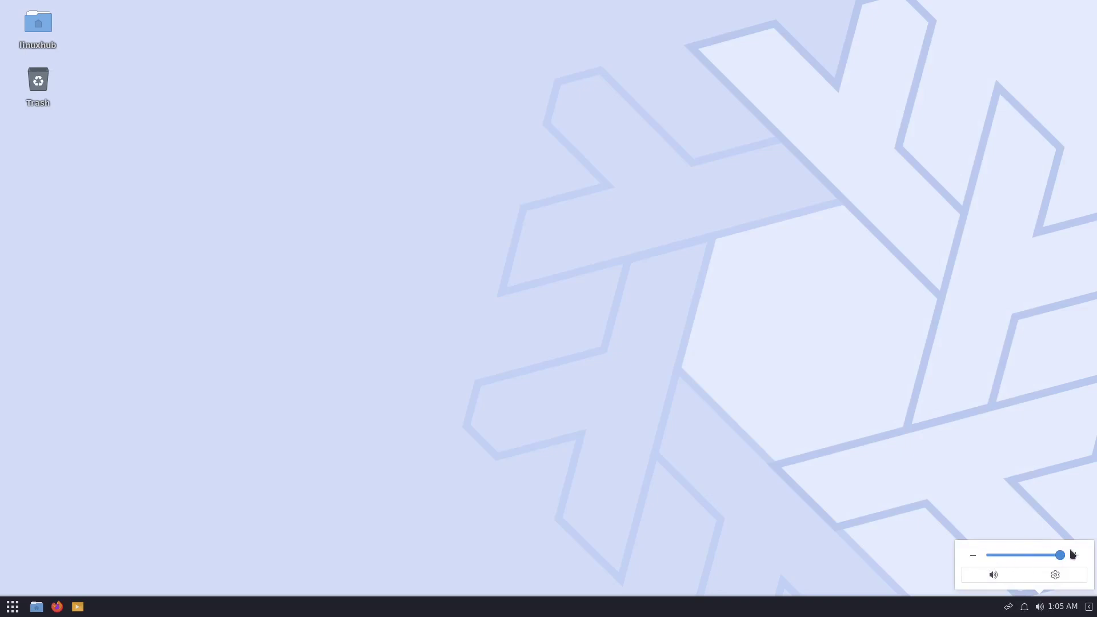
click(1056, 575)
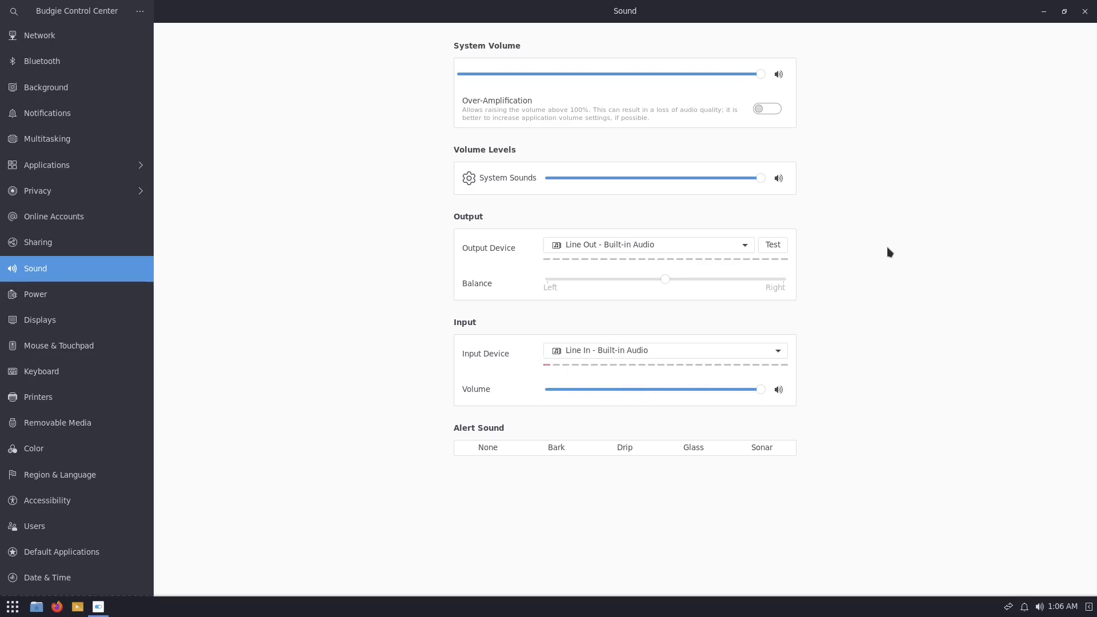
click(1085, 11)
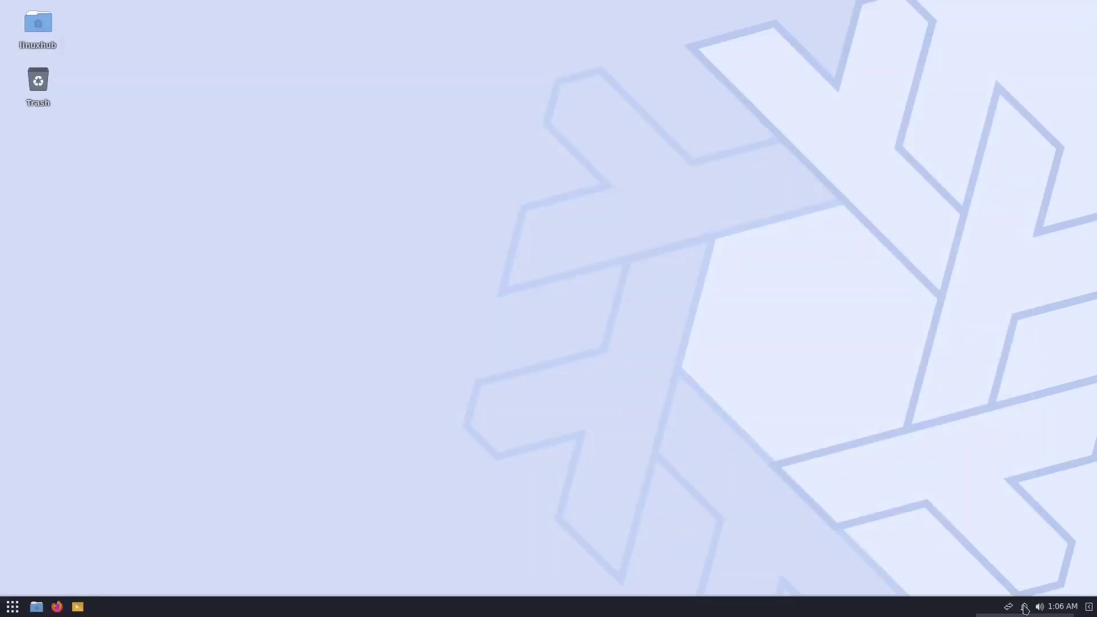
click(1025, 607)
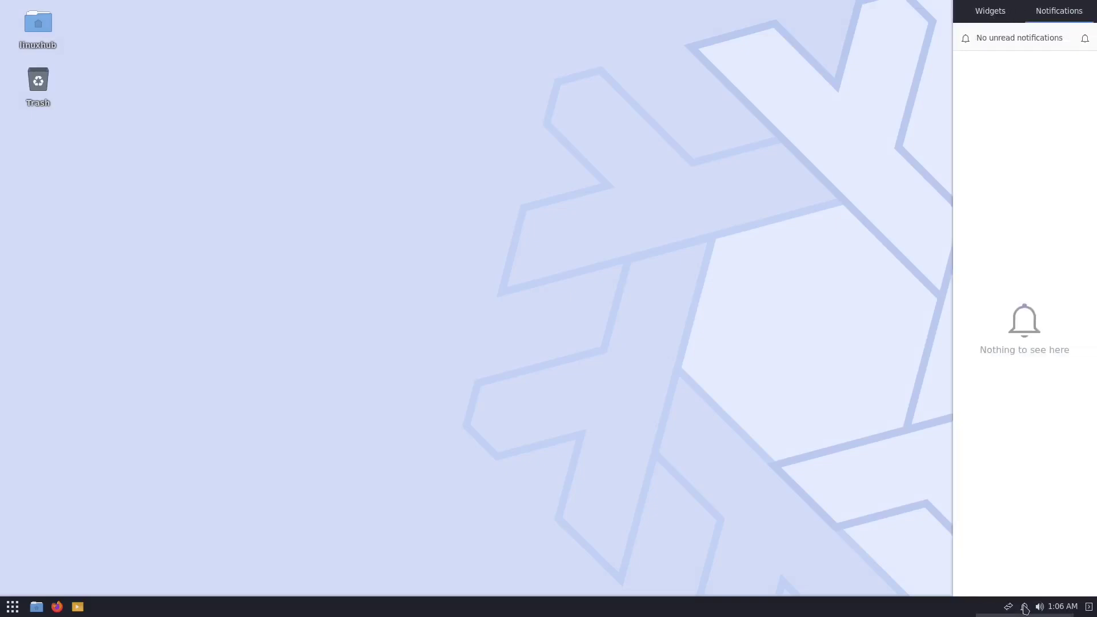
click(1026, 609)
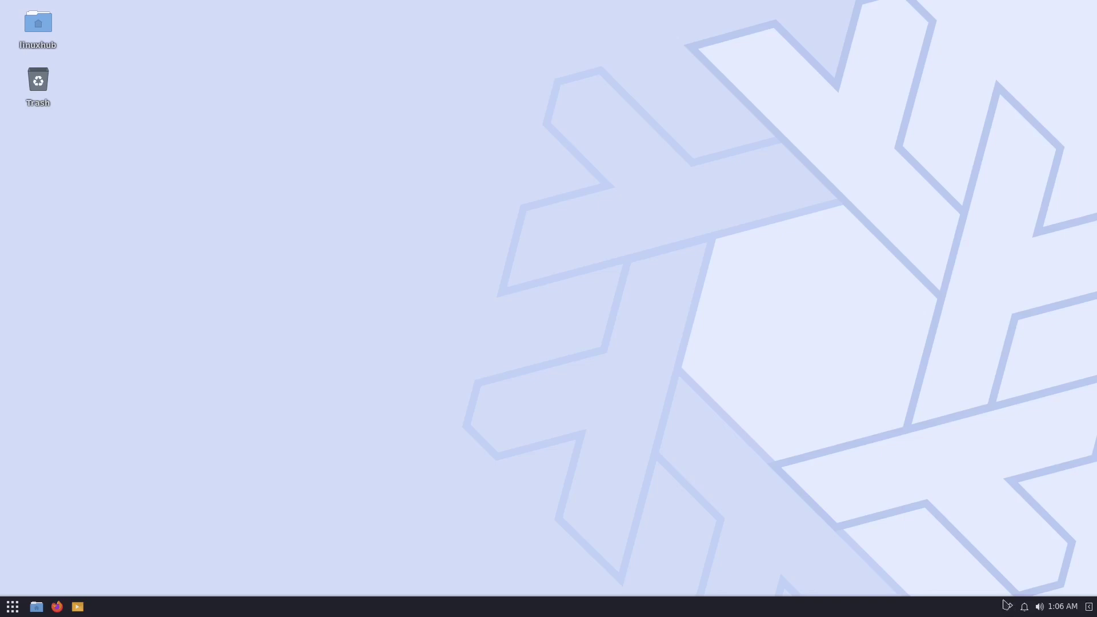
click(1010, 609)
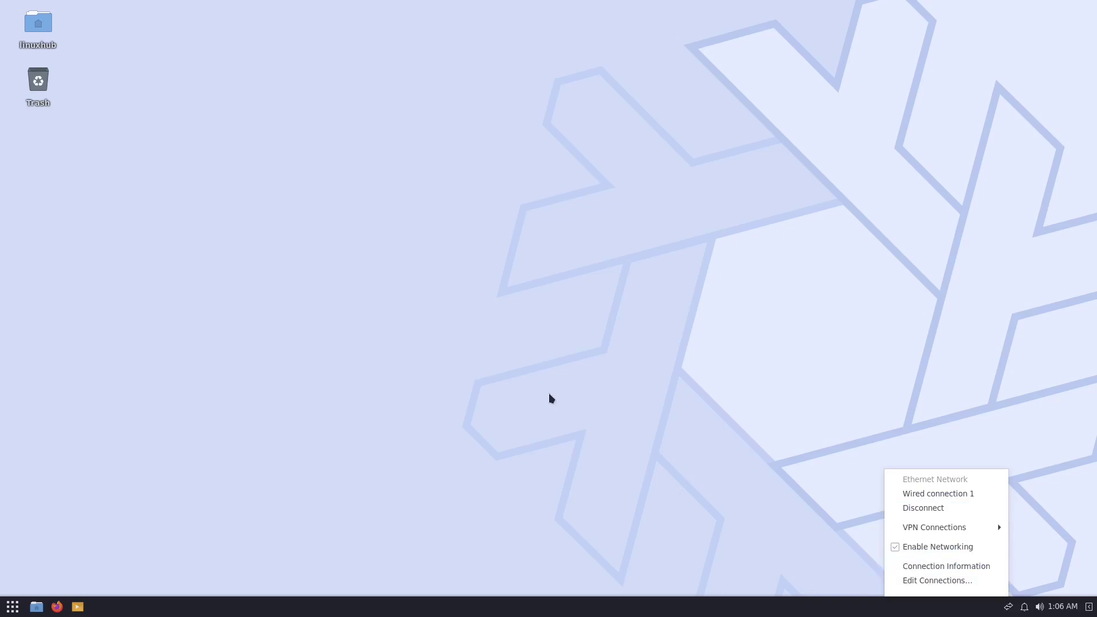
click(564, 274)
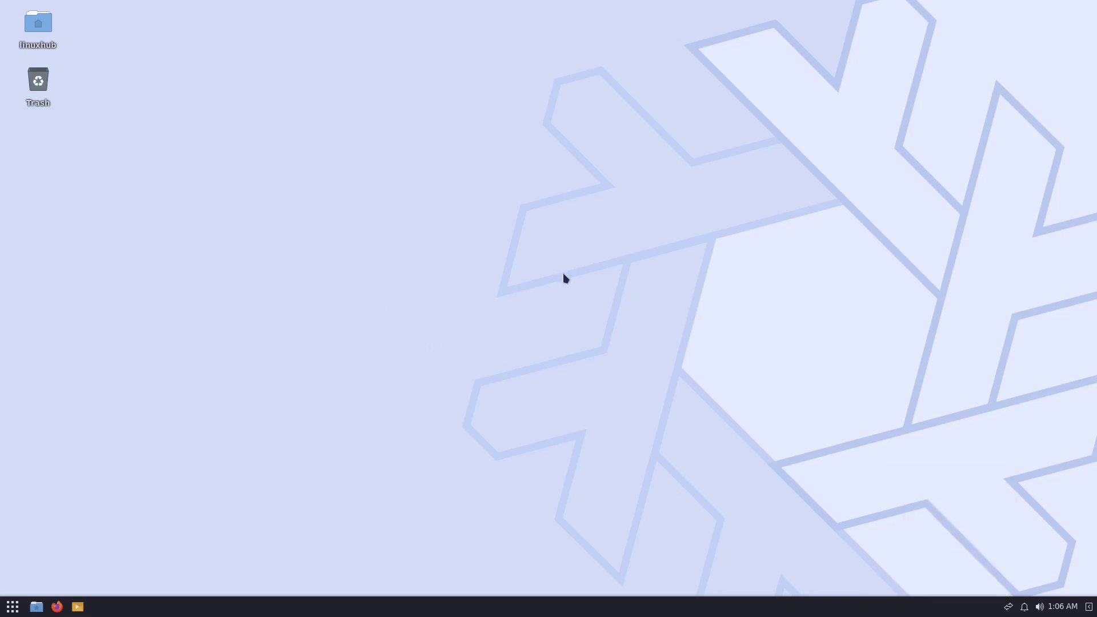
Launch VLC, accept the privacy notice, view version 3.0.20 Vetinari in About, then close VLC.
click(78, 608)
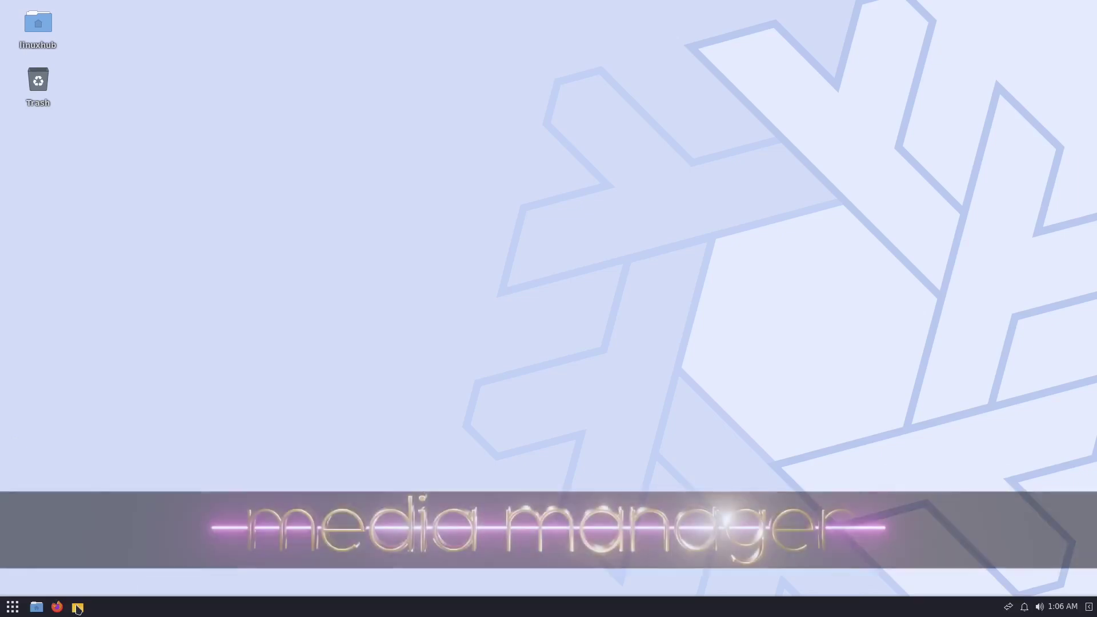
click(634, 392)
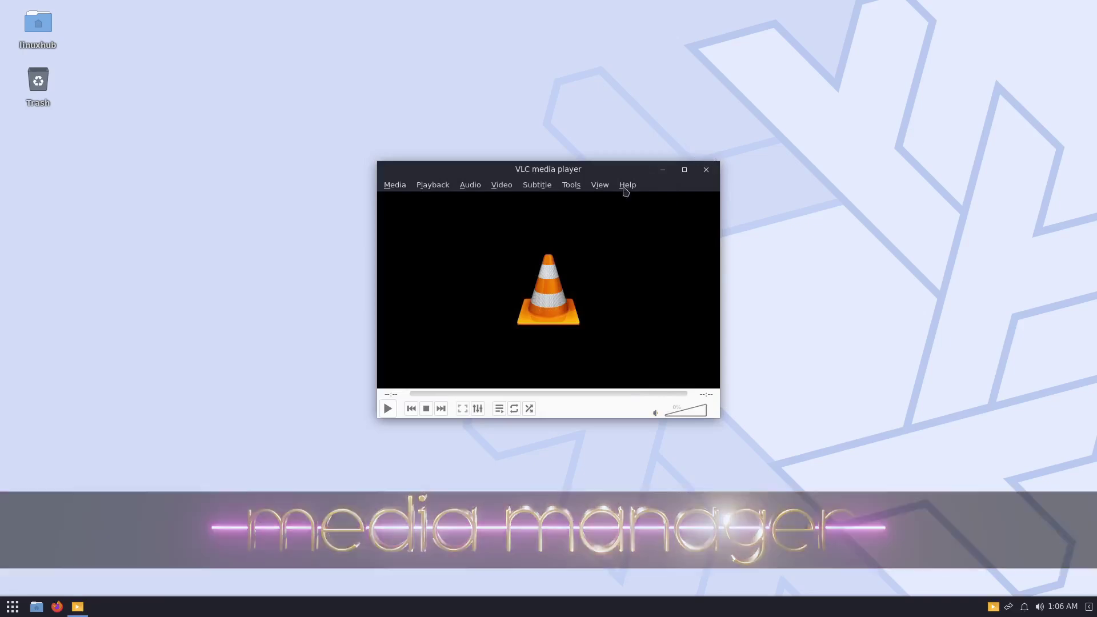
click(623, 187)
click(648, 217)
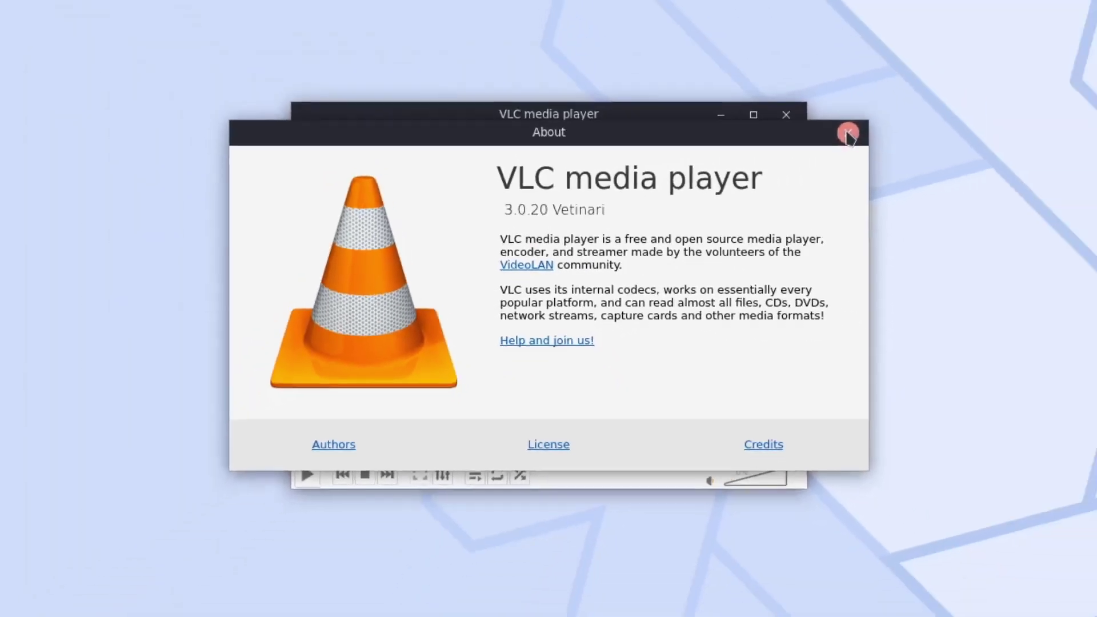
click(1023, 48)
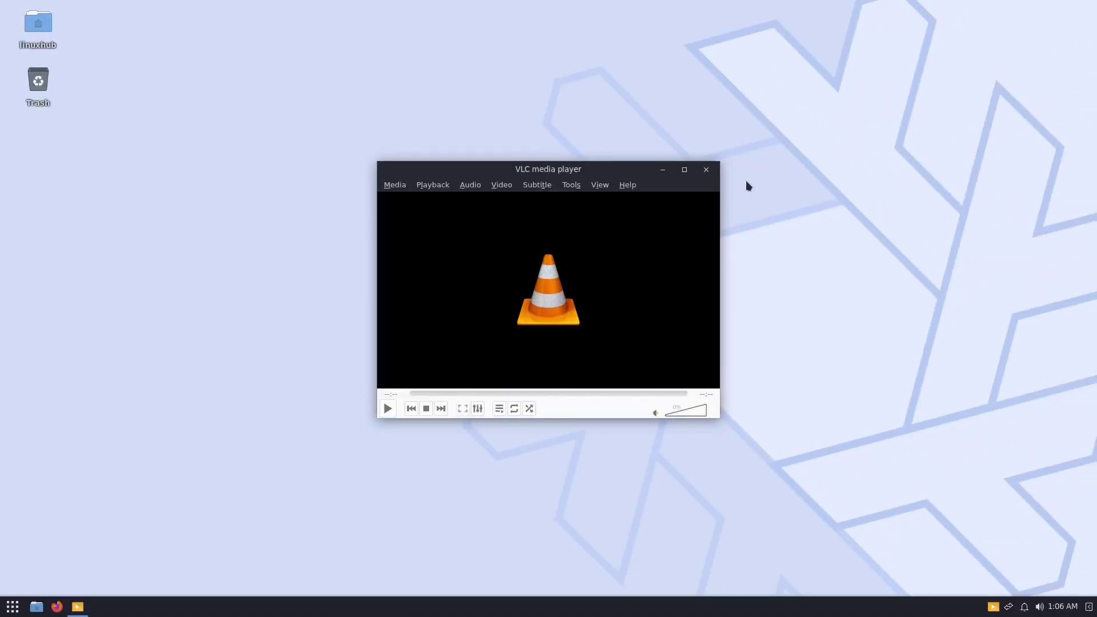
click(707, 170)
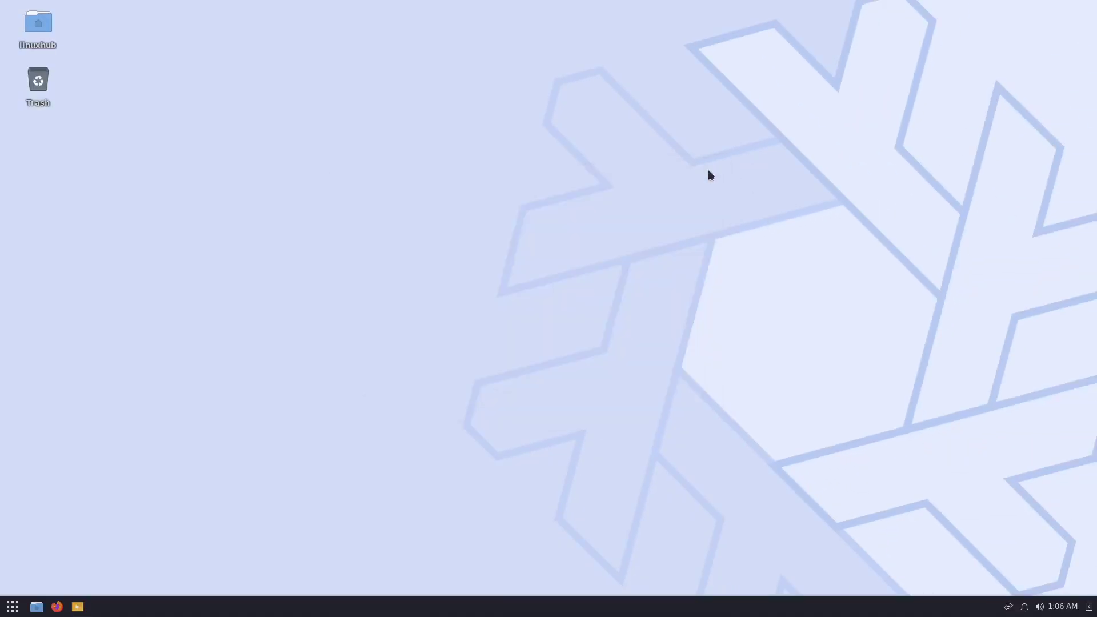
Launch Firefox maximized, check version 120.0.1 (64-bit) in About Firefox, and focus the address bar.
click(56, 608)
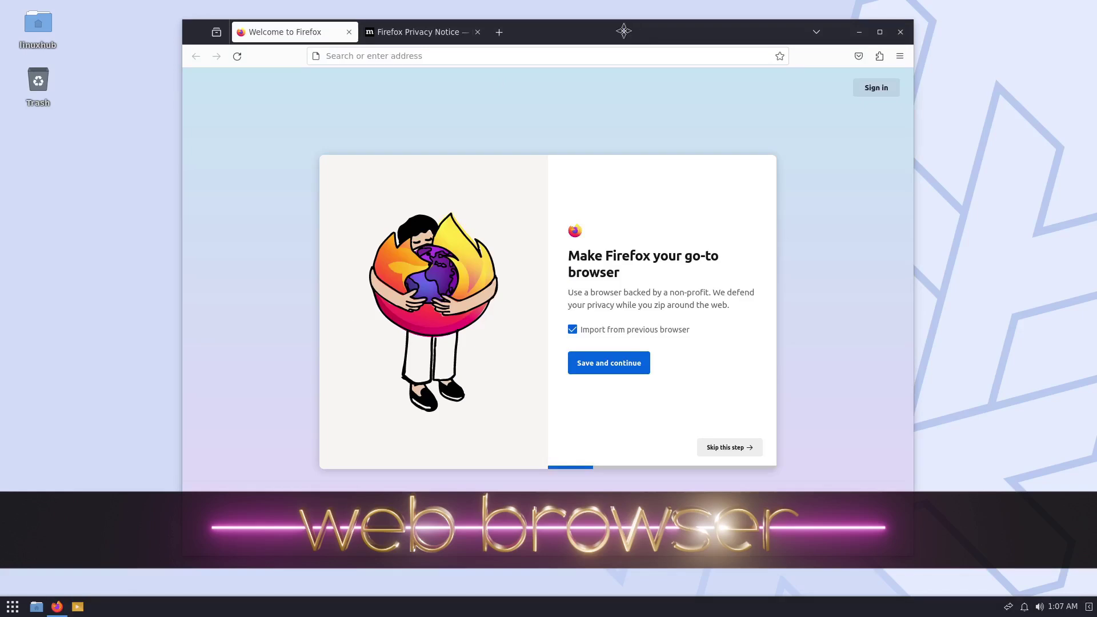
double_click(623, 32)
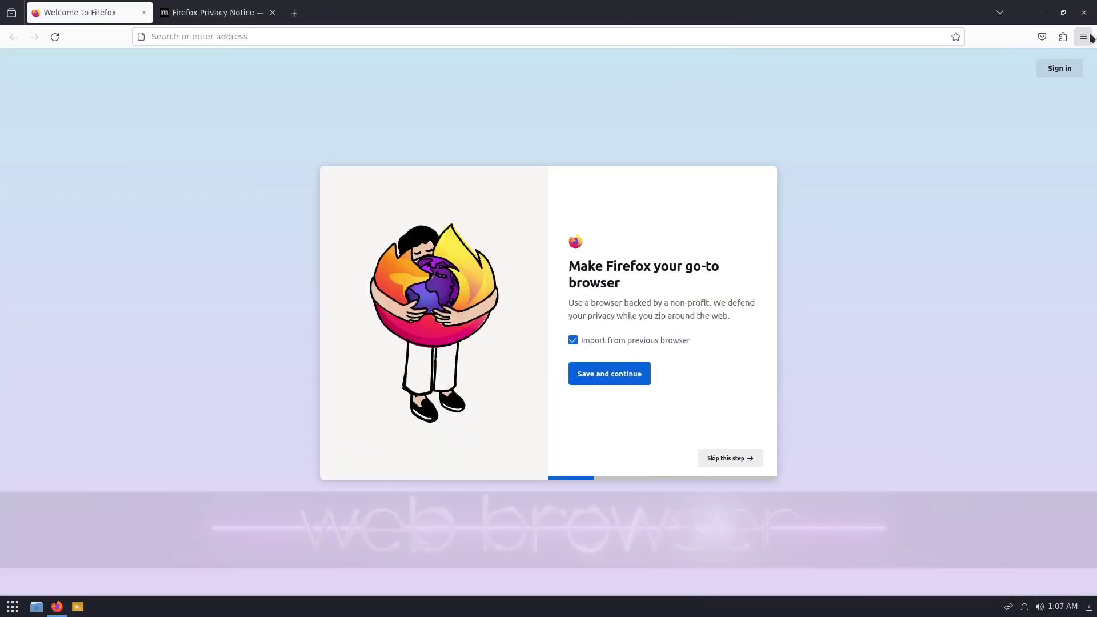
click(1083, 37)
click(944, 382)
click(997, 215)
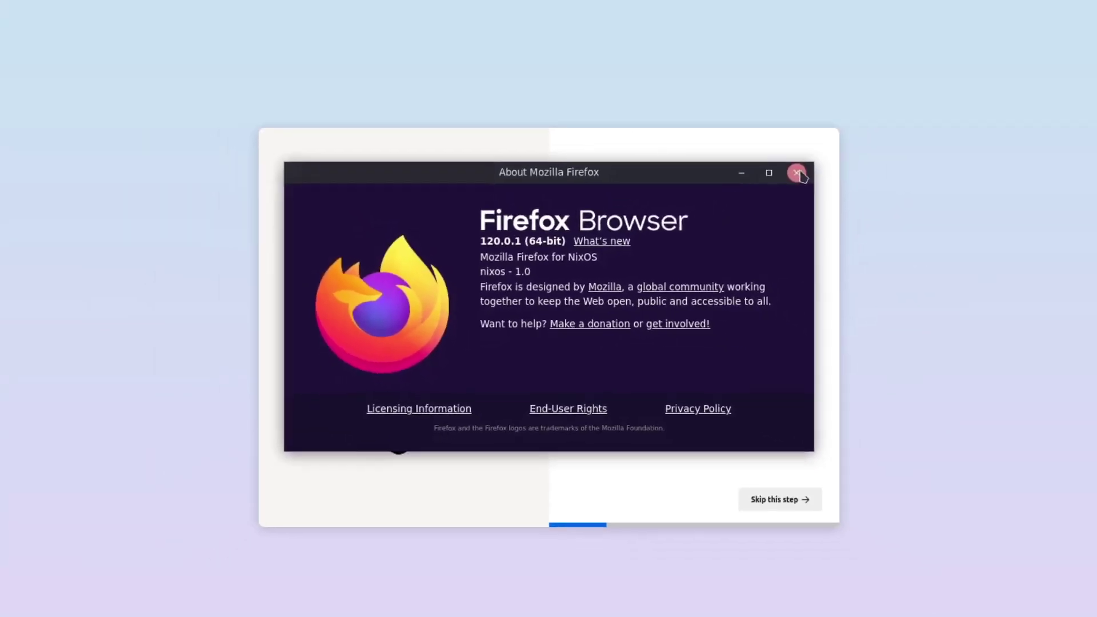
click(899, 117)
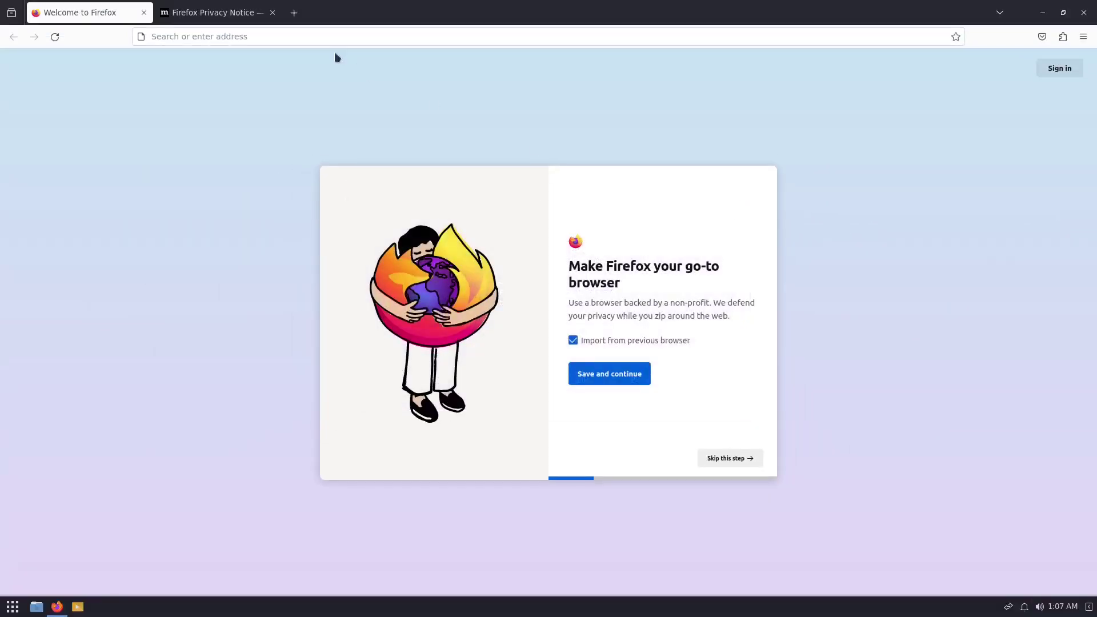
click(302, 39)
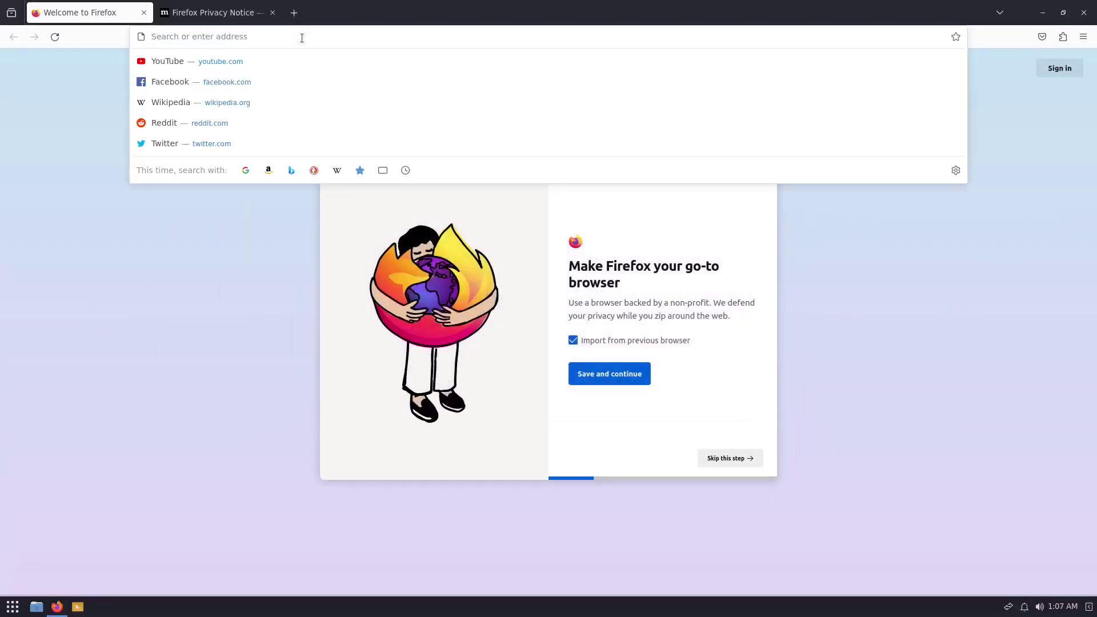
Search for nixos, open nixos.org, scroll through its sections, then close Firefox.
text(nixos)
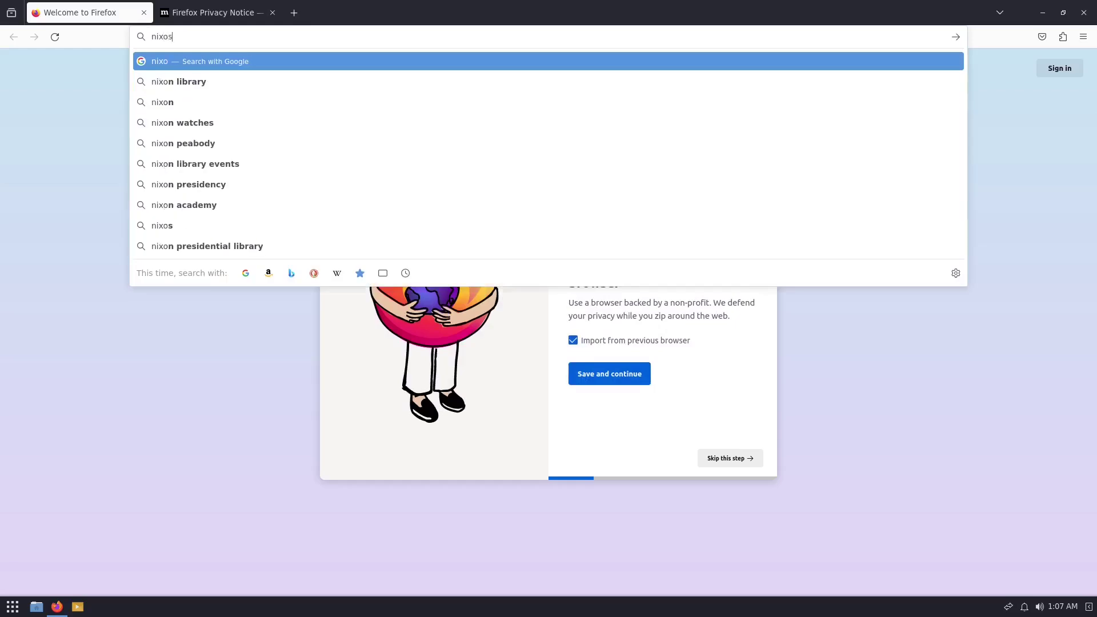
key(Return)
click(134, 227)
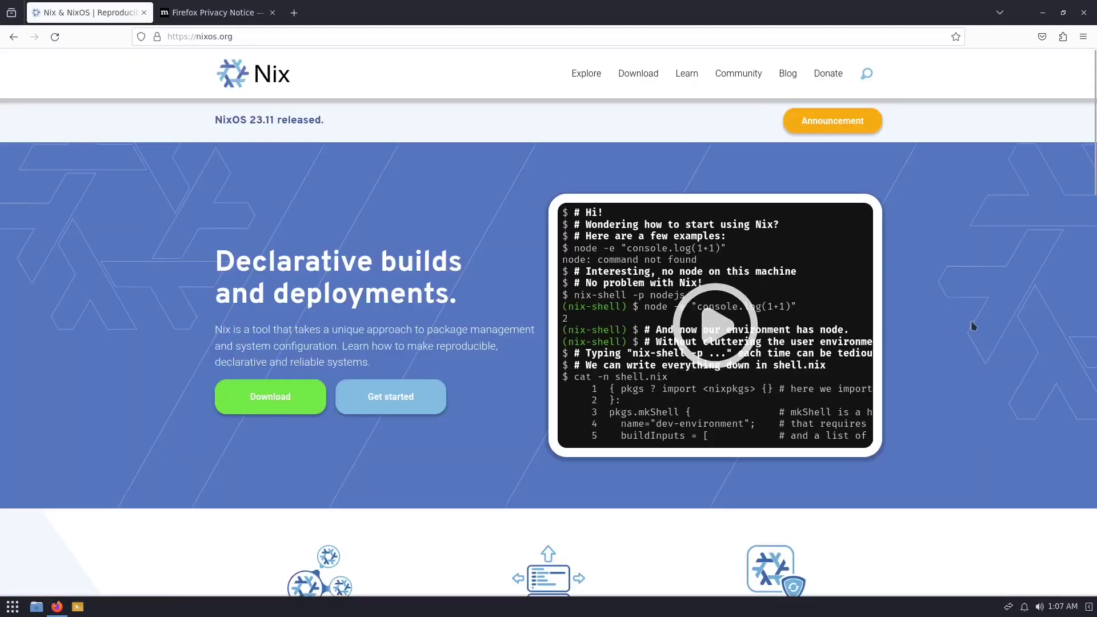
scroll(517, 223, down, 2)
scroll(517, 223, down, 4)
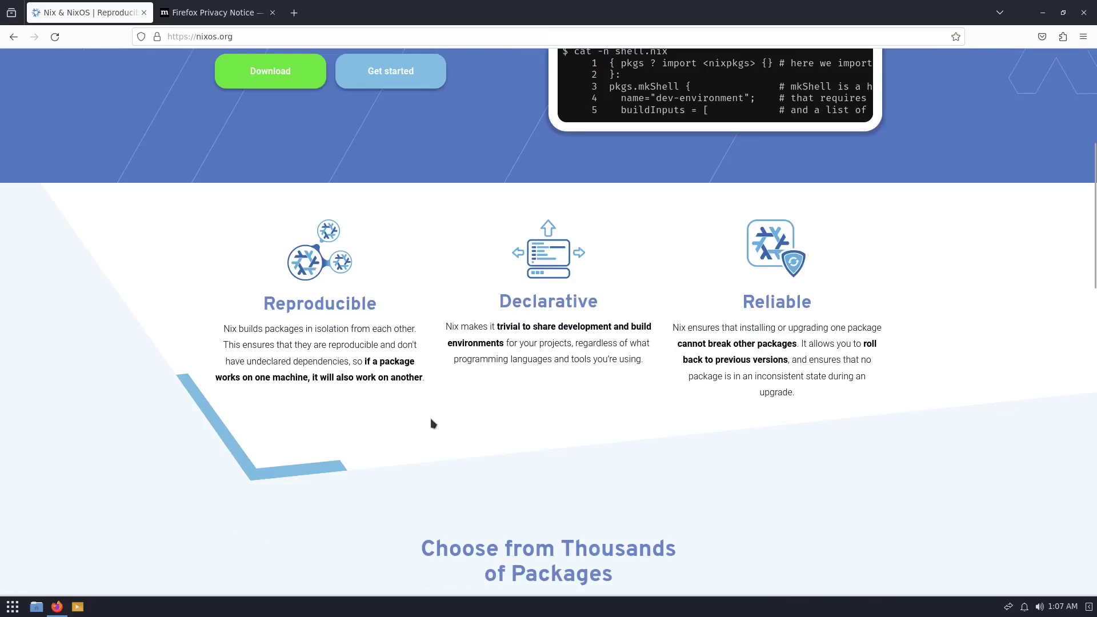
scroll(731, 328, down, 3)
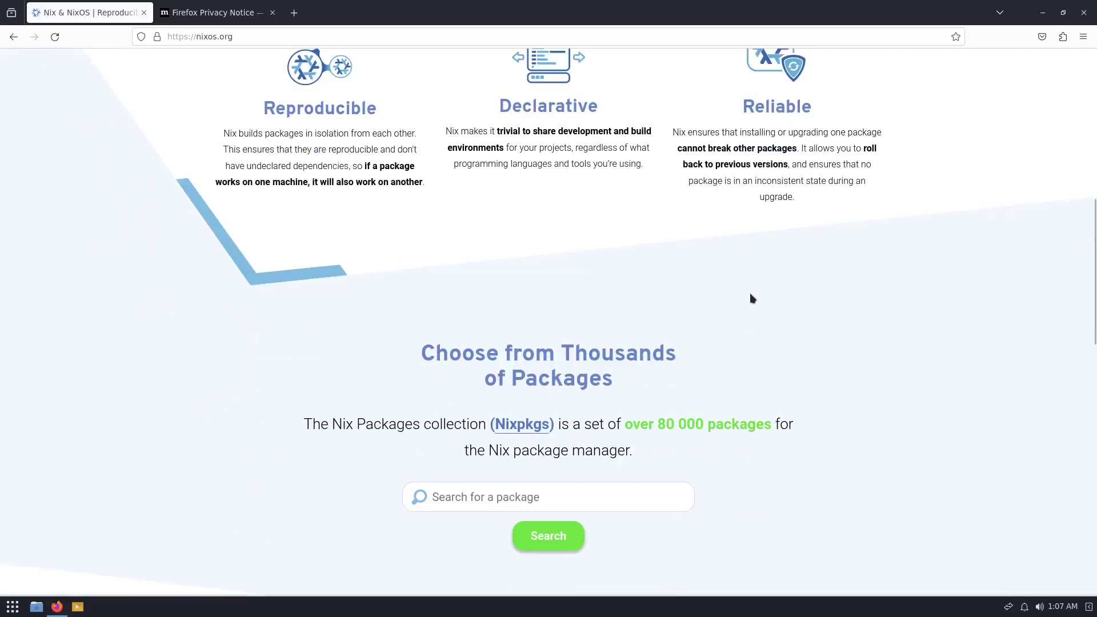
scroll(749, 299, down, 2)
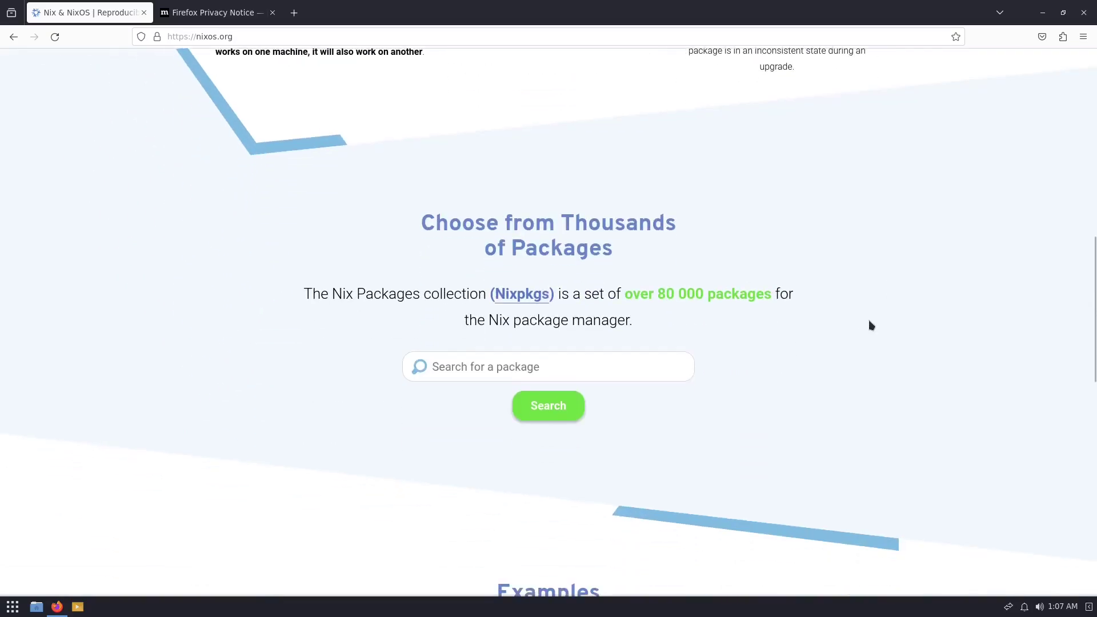
scroll(869, 322, up, 1)
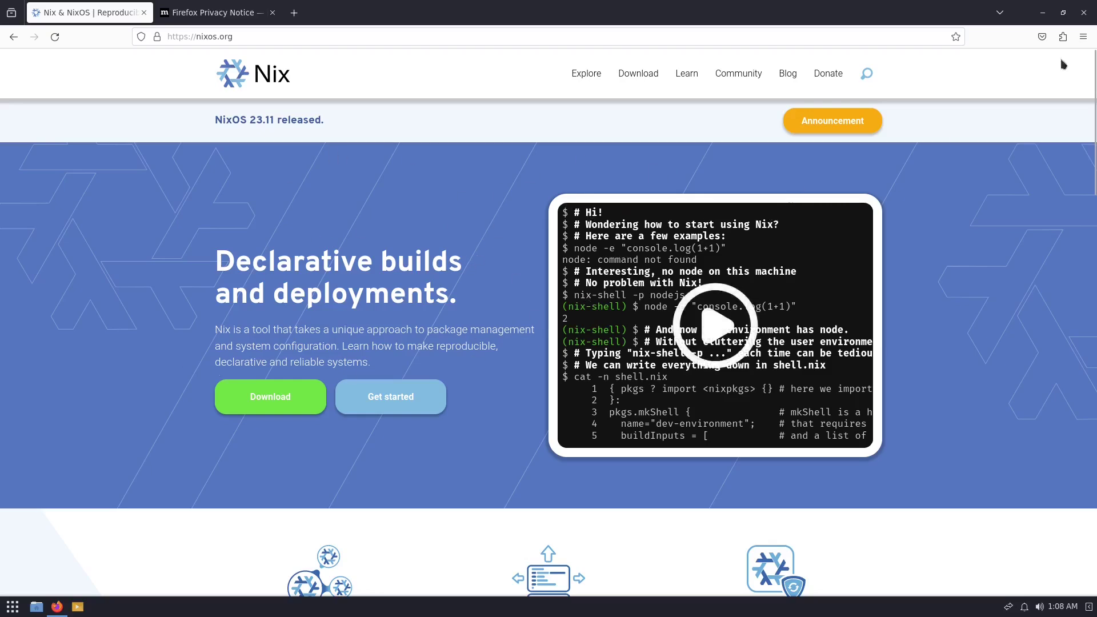
click(1084, 12)
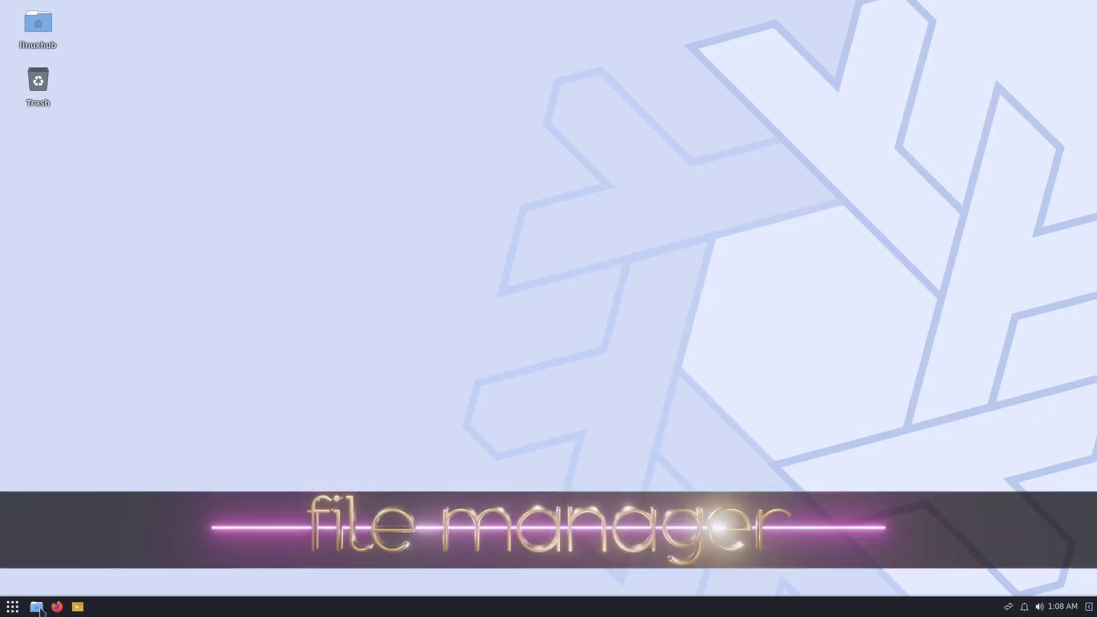
click(37, 607)
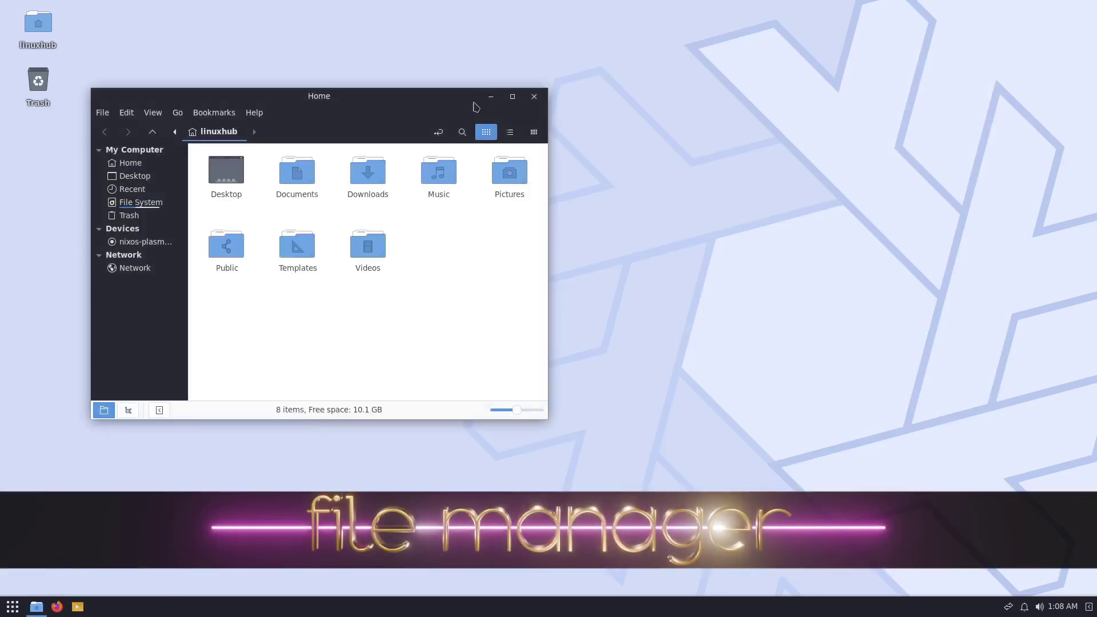
double_click(414, 104)
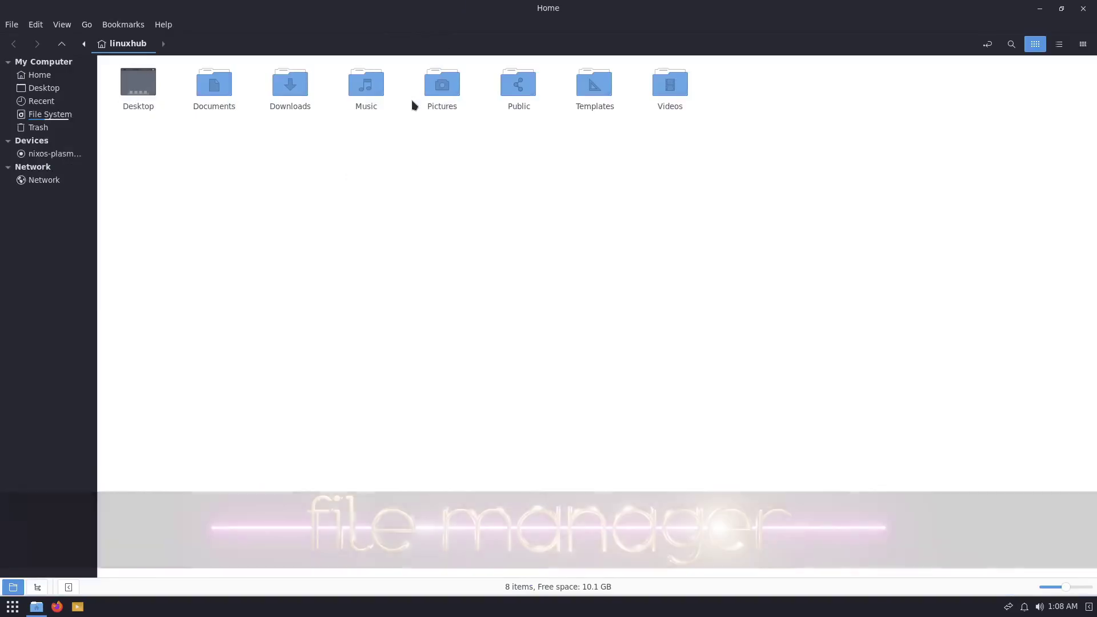
click(165, 24)
click(181, 76)
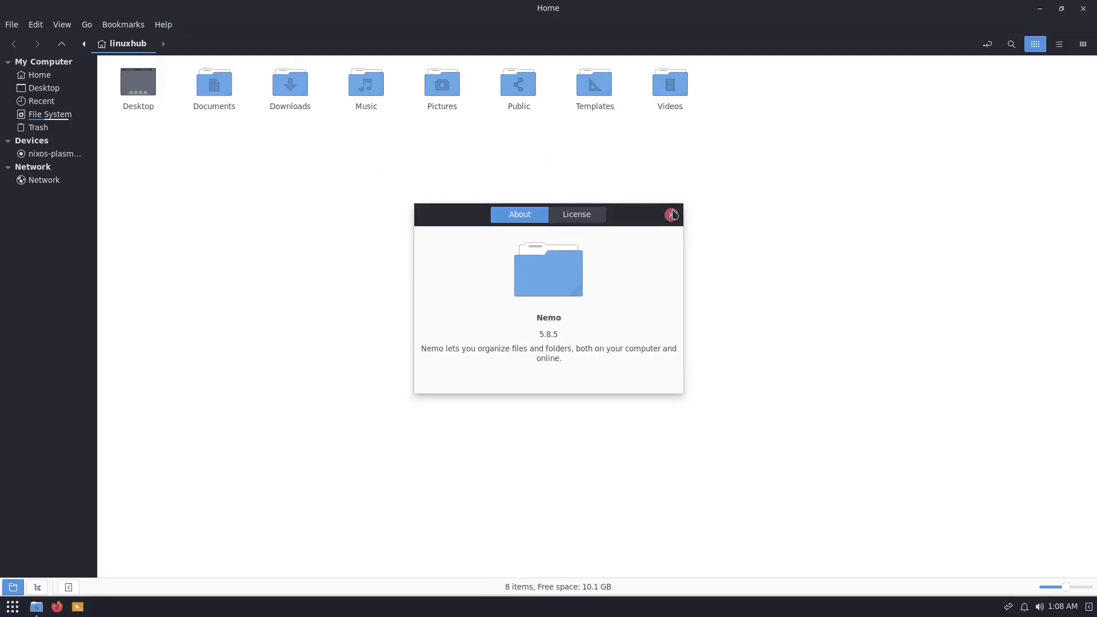
click(673, 215)
click(1089, 10)
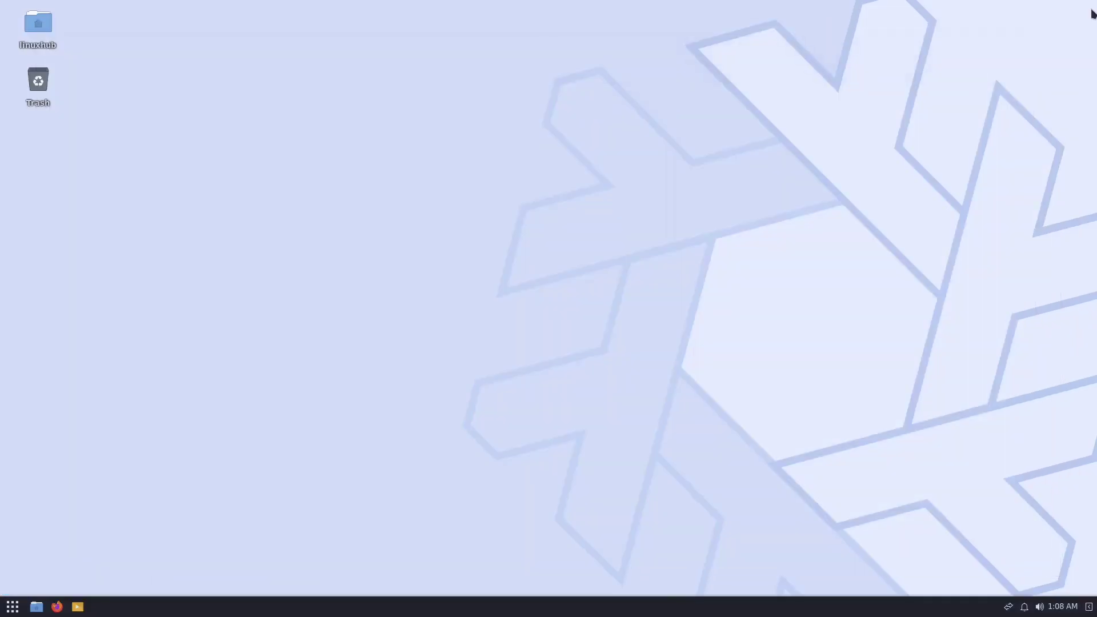
Browse the menu categories Accessories, Graphics, Internet, Office, Sound & Video and System Tools, then show all apps.
click(12, 606)
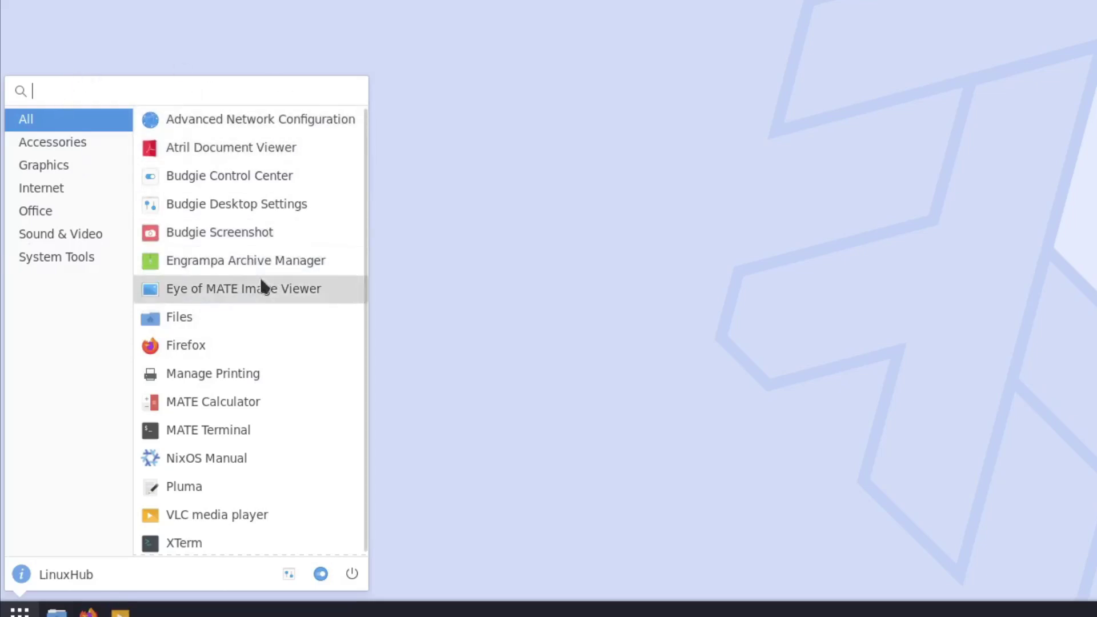
click(40, 144)
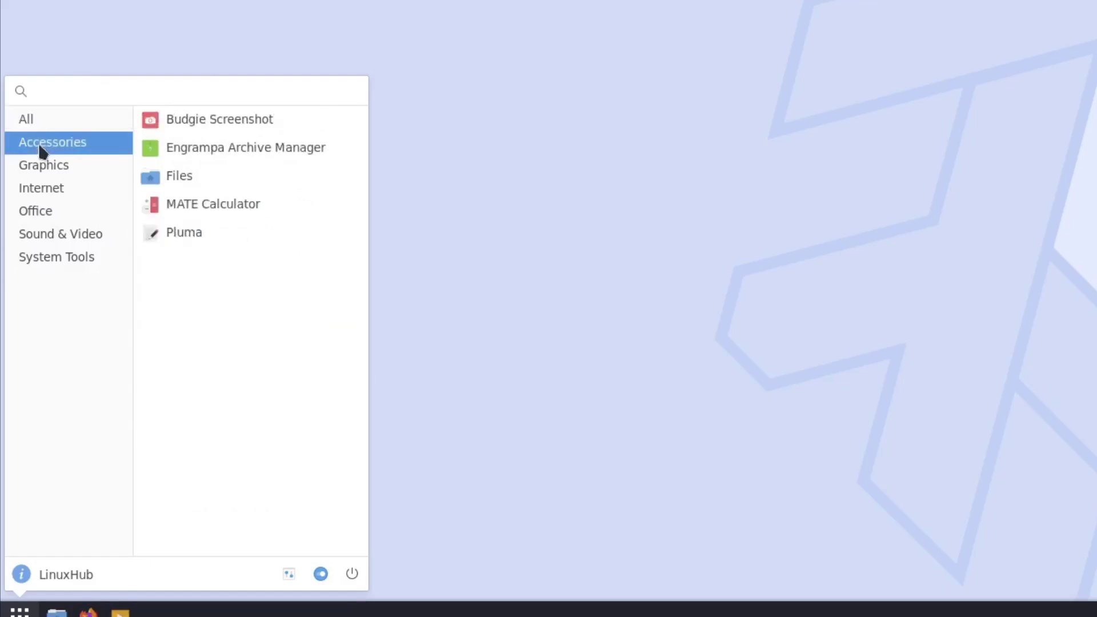
click(30, 166)
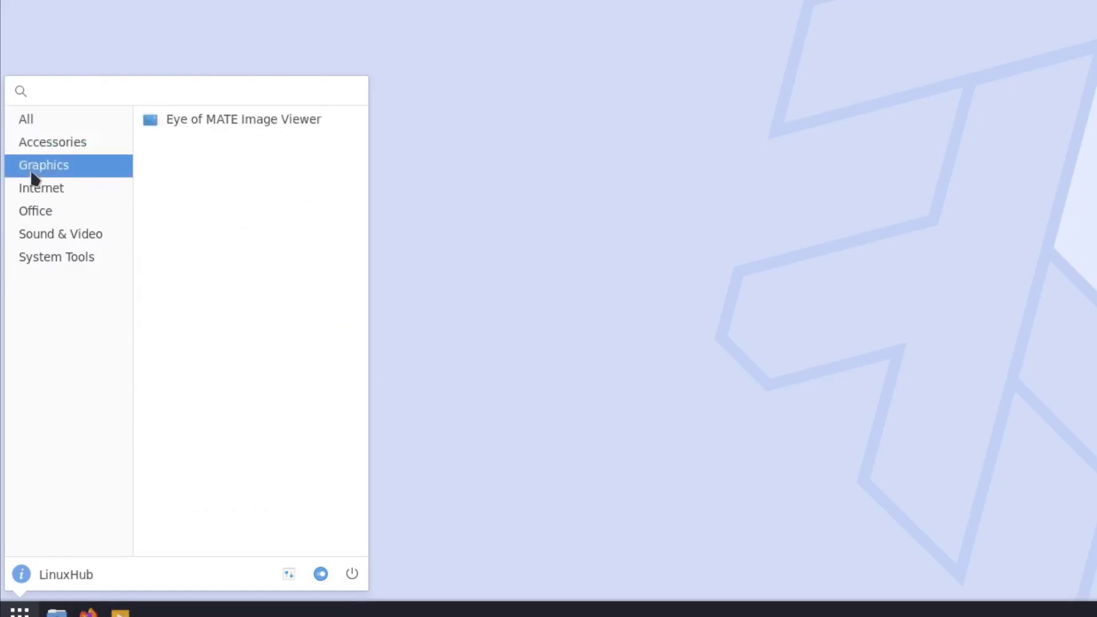
click(43, 194)
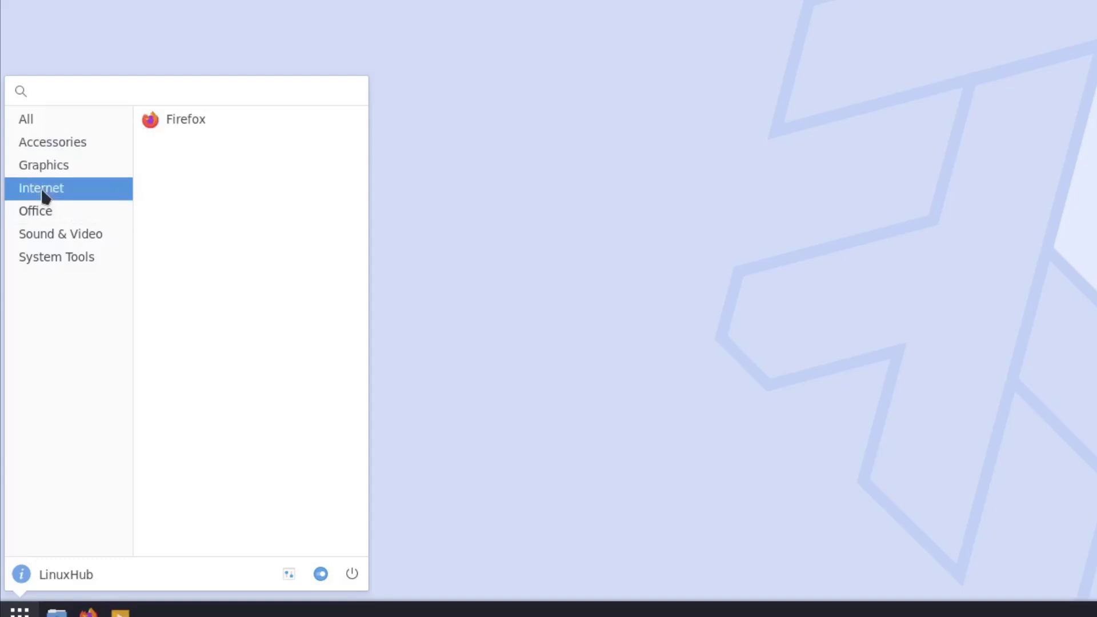
click(49, 220)
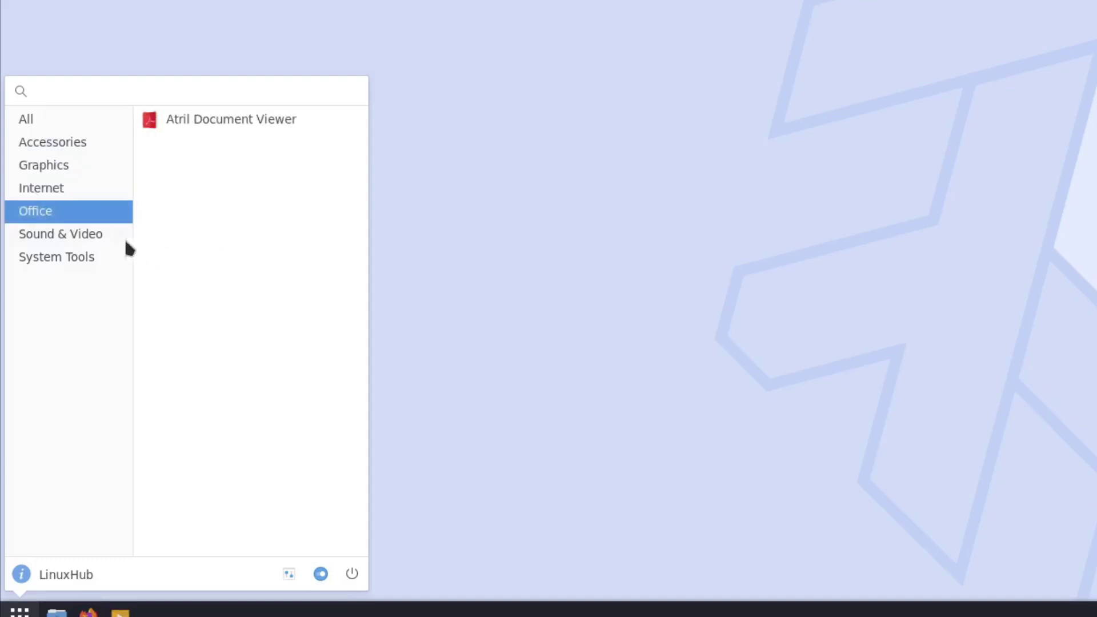
click(51, 240)
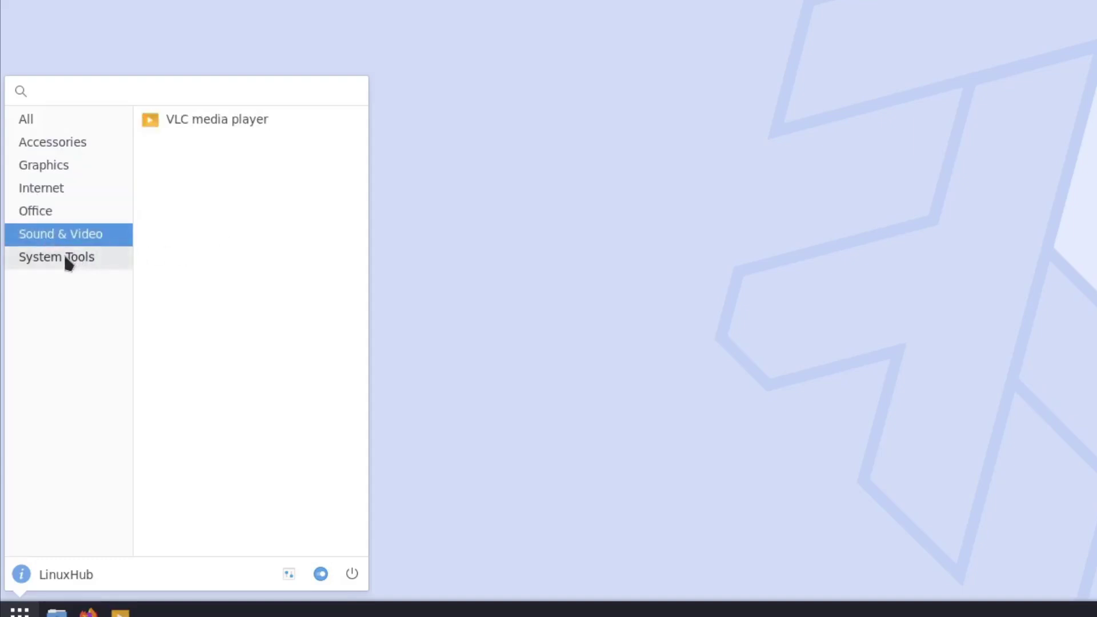
click(64, 257)
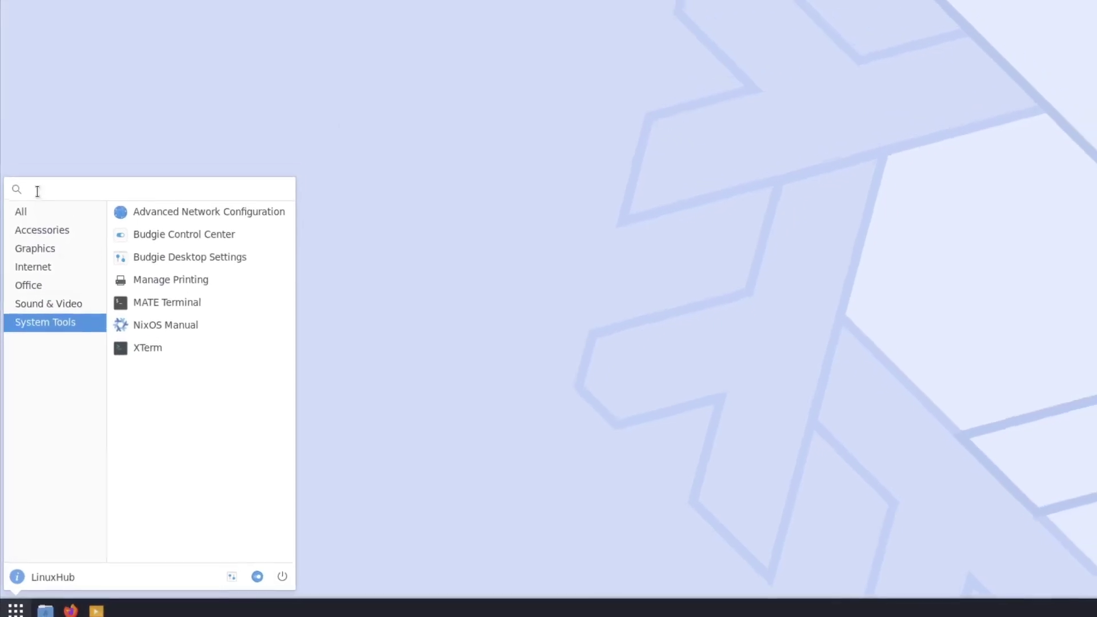
click(25, 190)
Open Manage Printing, then close the Firefox window showing the CUPS page.
click(210, 452)
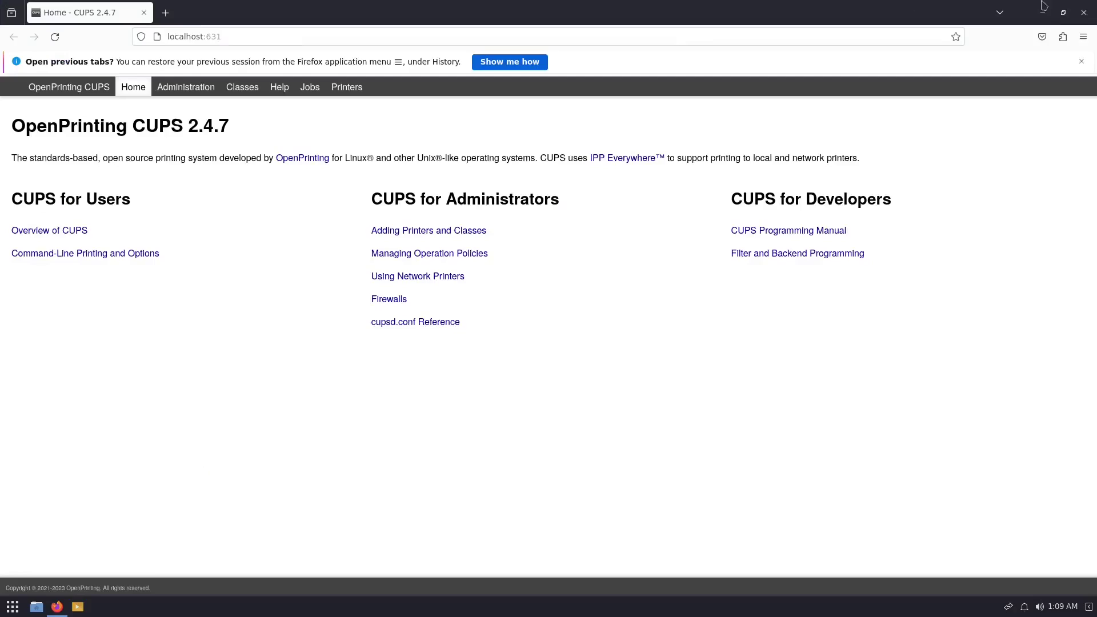
mouse_move(1088, 4)
click(1085, 13)
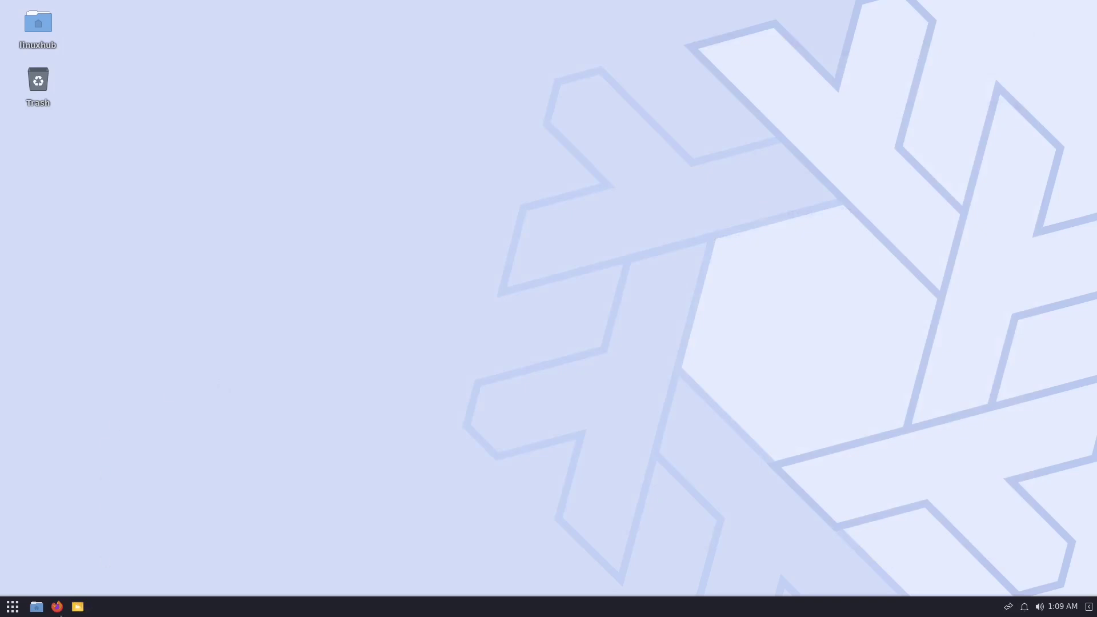
Search the application menu for 'soft', clear the search, and launch the NixOS Manual.
click(13, 610)
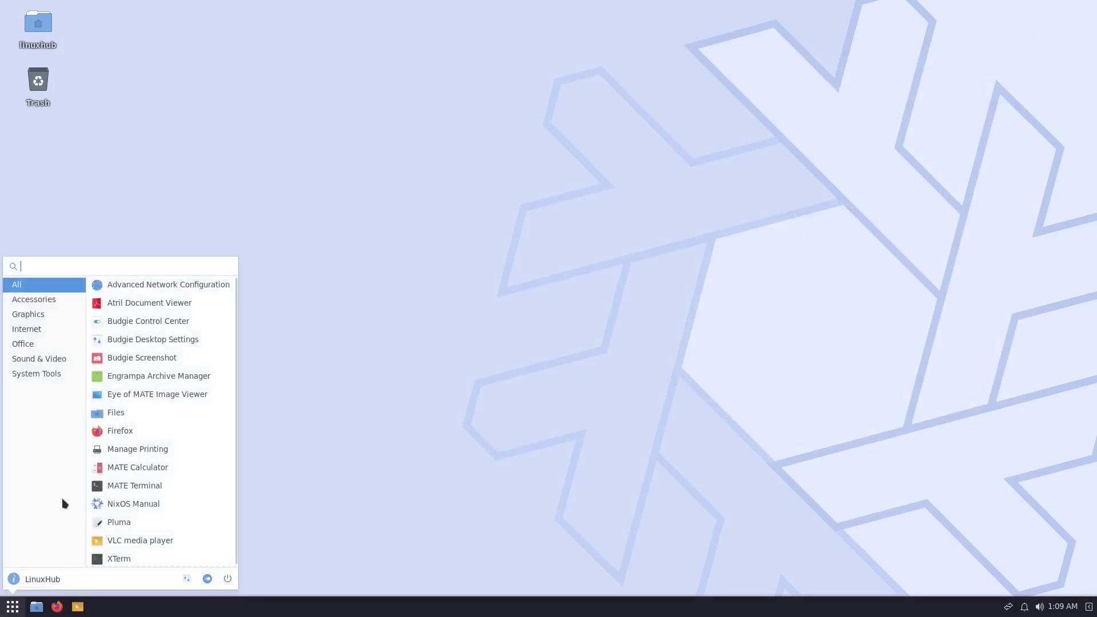
text(softwar)
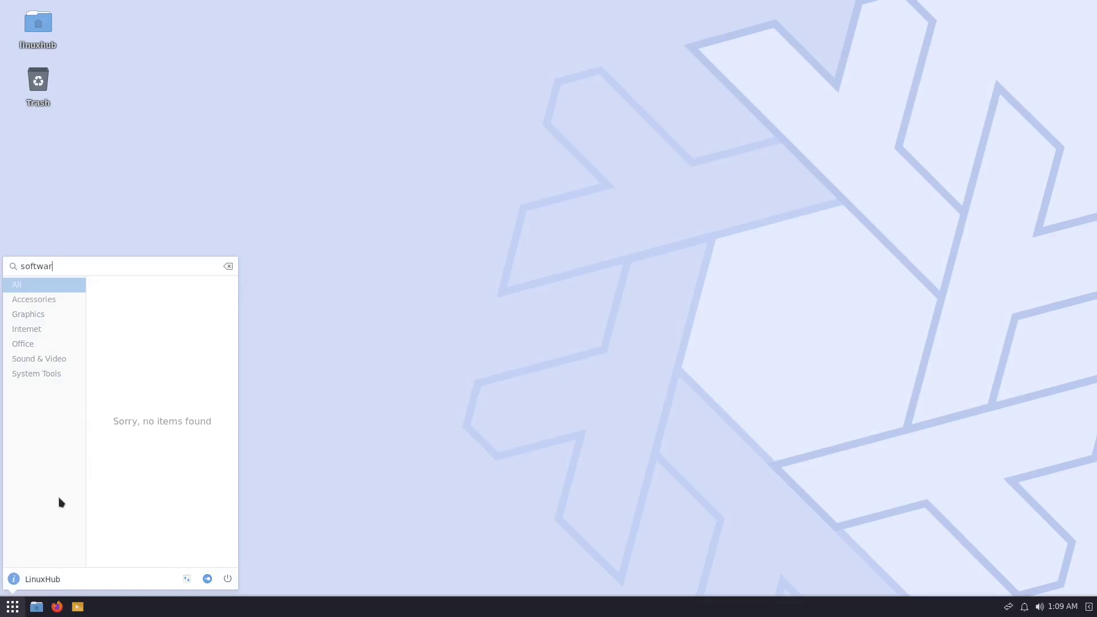
key(BackSpace)
key(BackSpace)
key(BackSpace)
key(BackSpace)
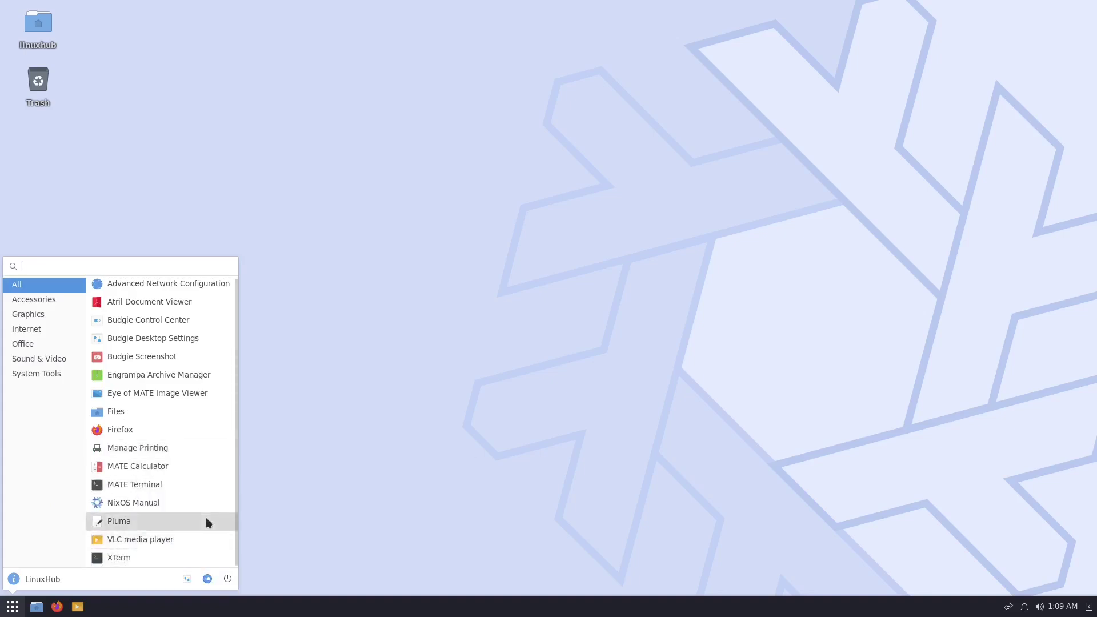
click(133, 503)
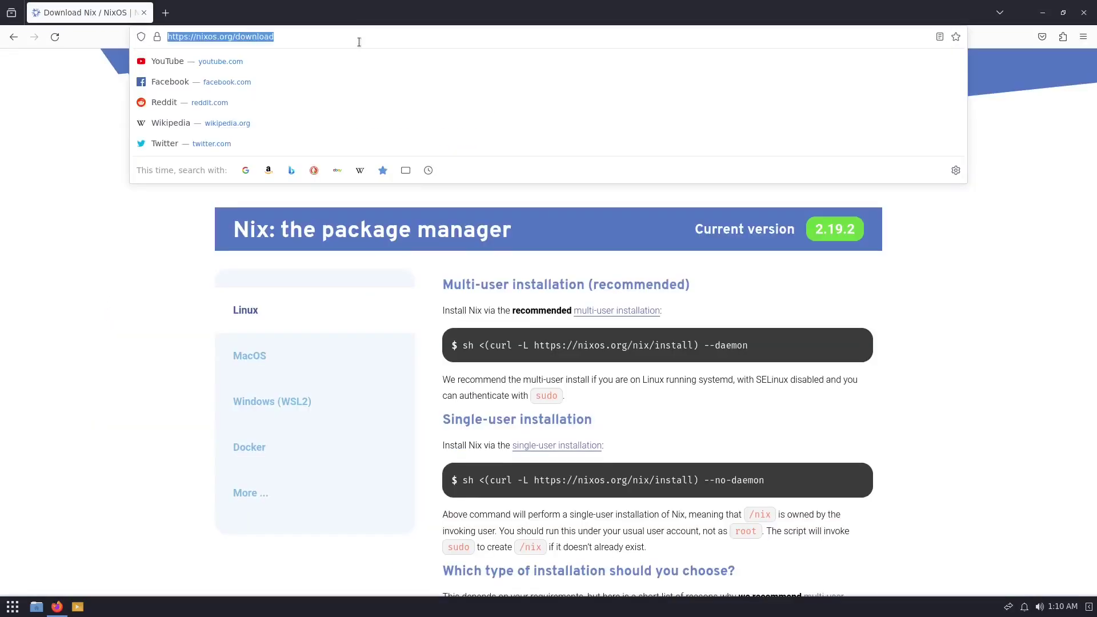
Web-search 'nixos packages', open NixOS Search, and search the packages for libreoffice.
text(nixo)
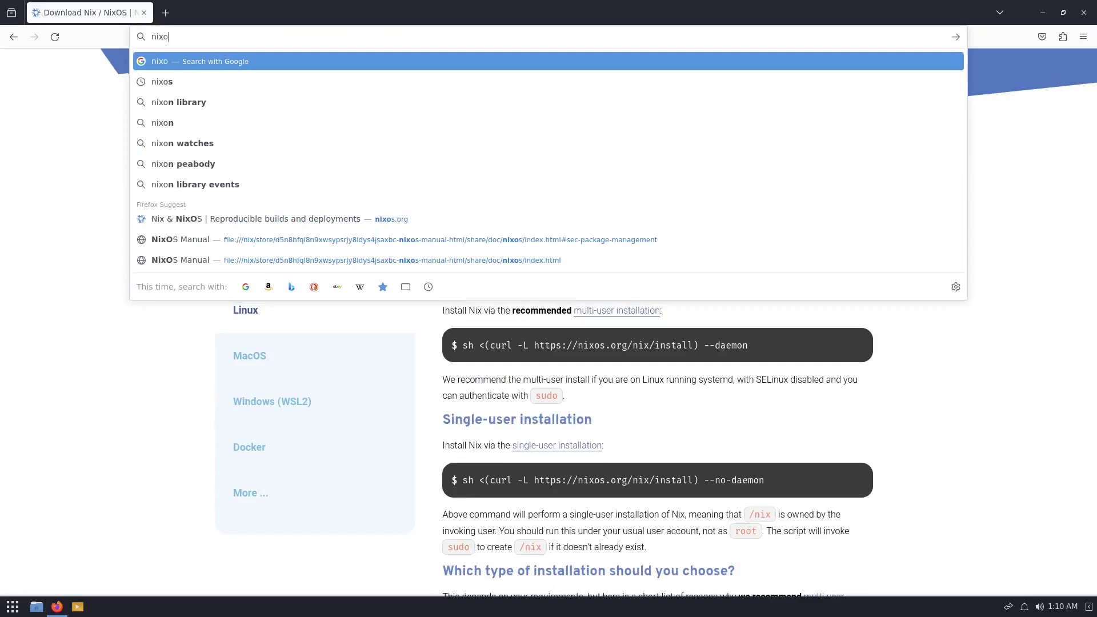
text(s packages)
key(Return)
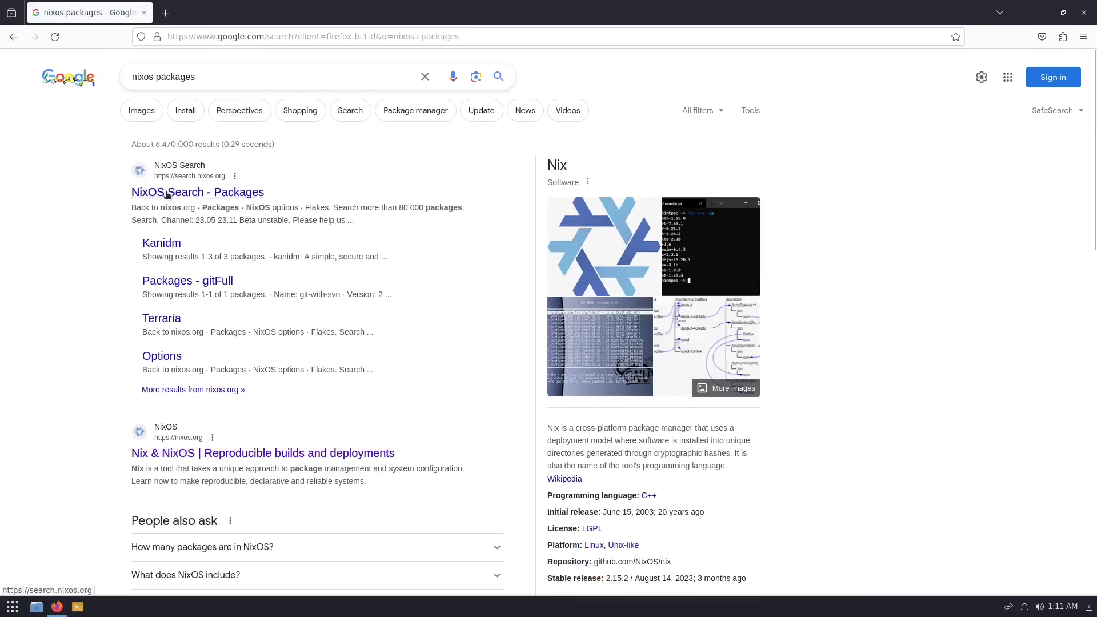
click(168, 195)
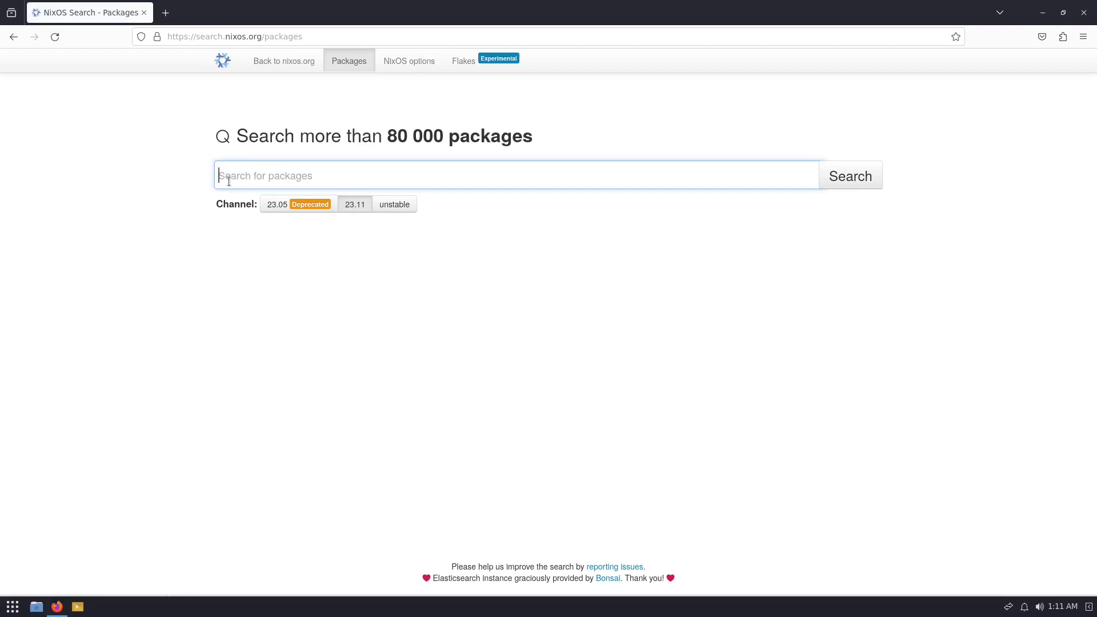
text(libreoffice)
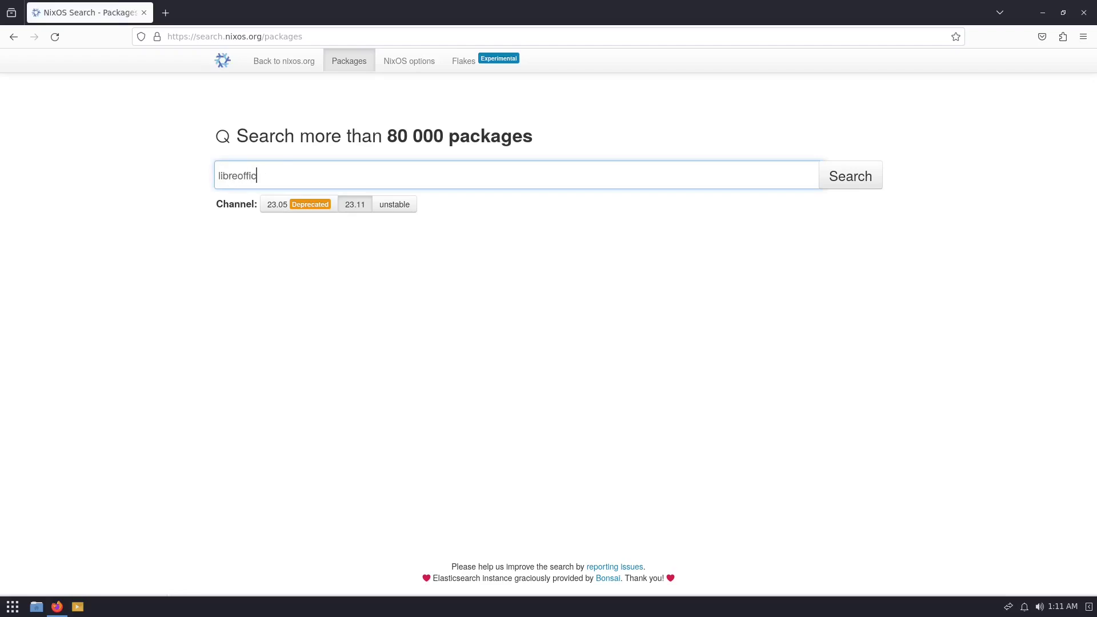
click(869, 176)
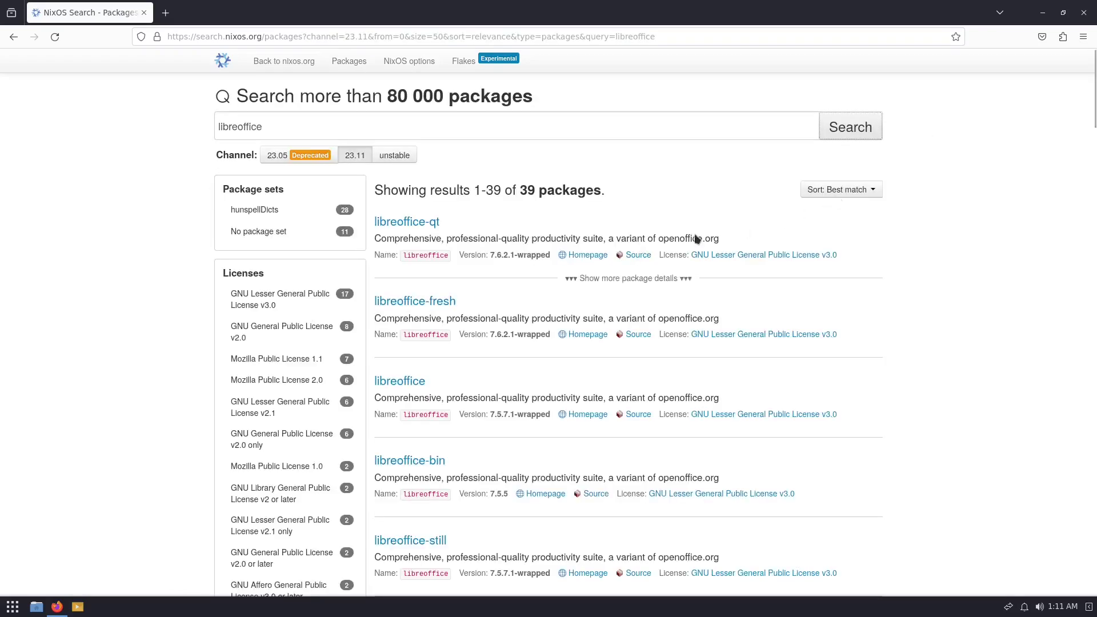
Expand libreoffice-fresh and copy its nix-env -iA nixos.libreoffice-fresh install command.
click(412, 304)
scroll(816, 192, down, 3)
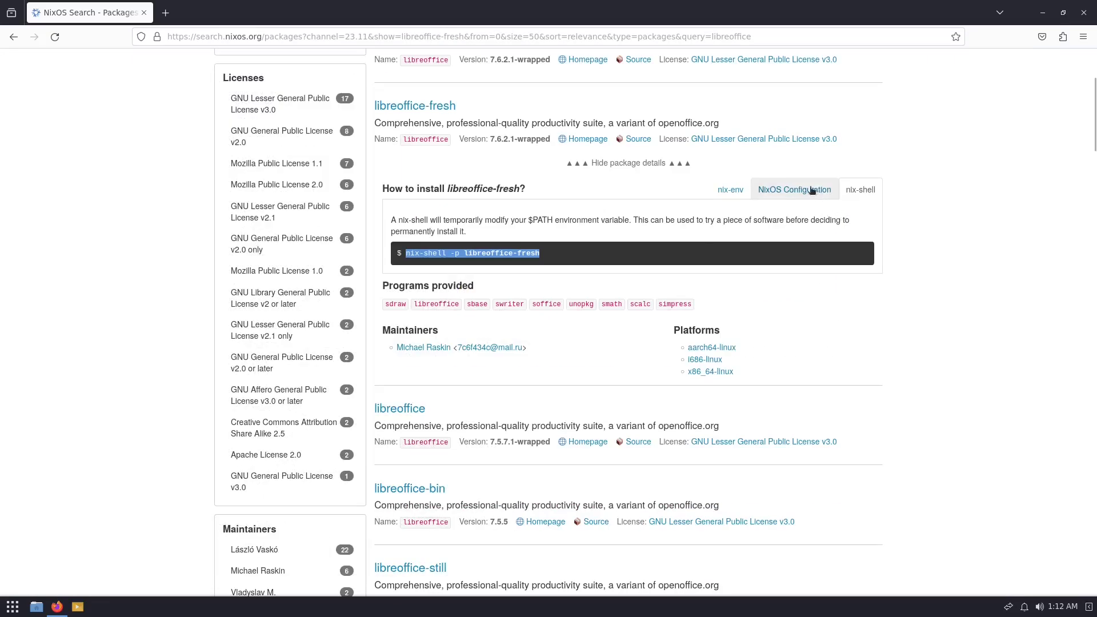
click(787, 189)
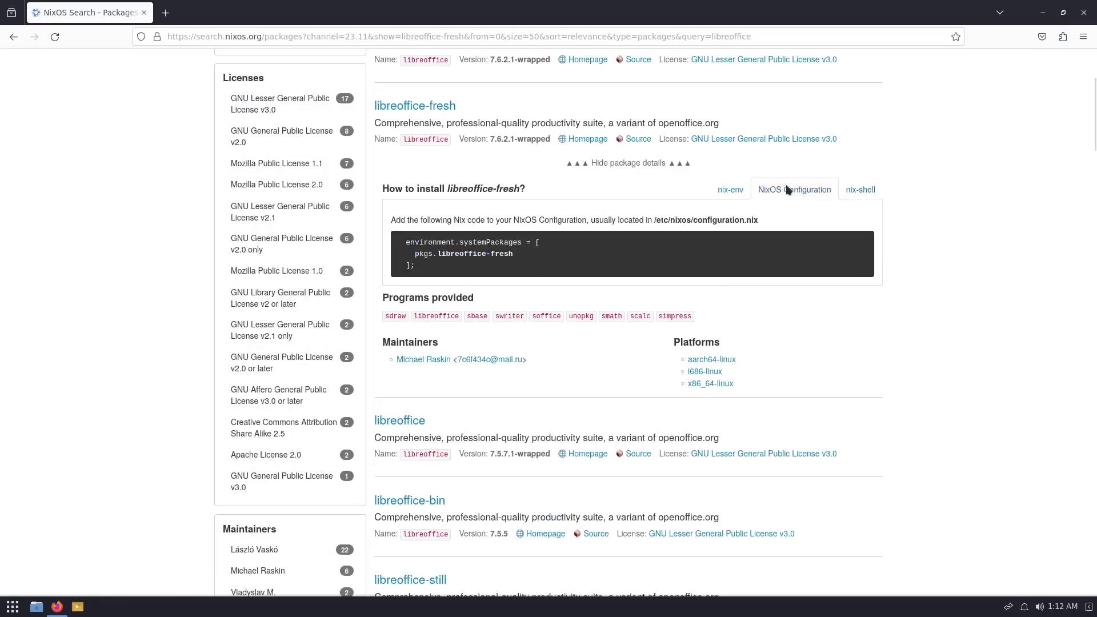
click(732, 190)
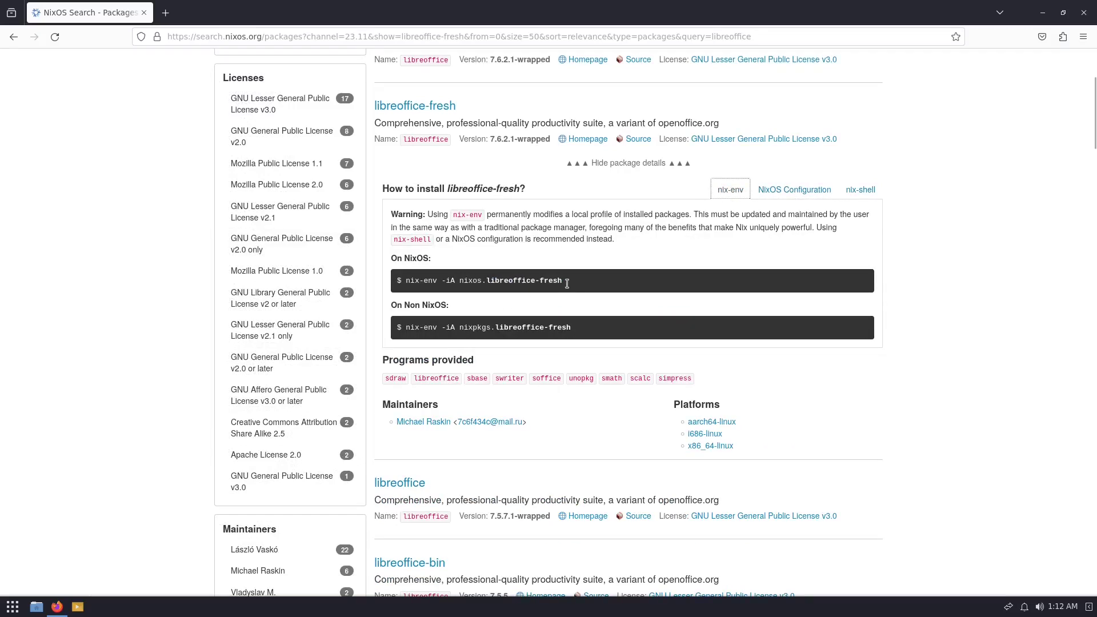
drag(565, 282, 405, 281)
right_click(404, 281)
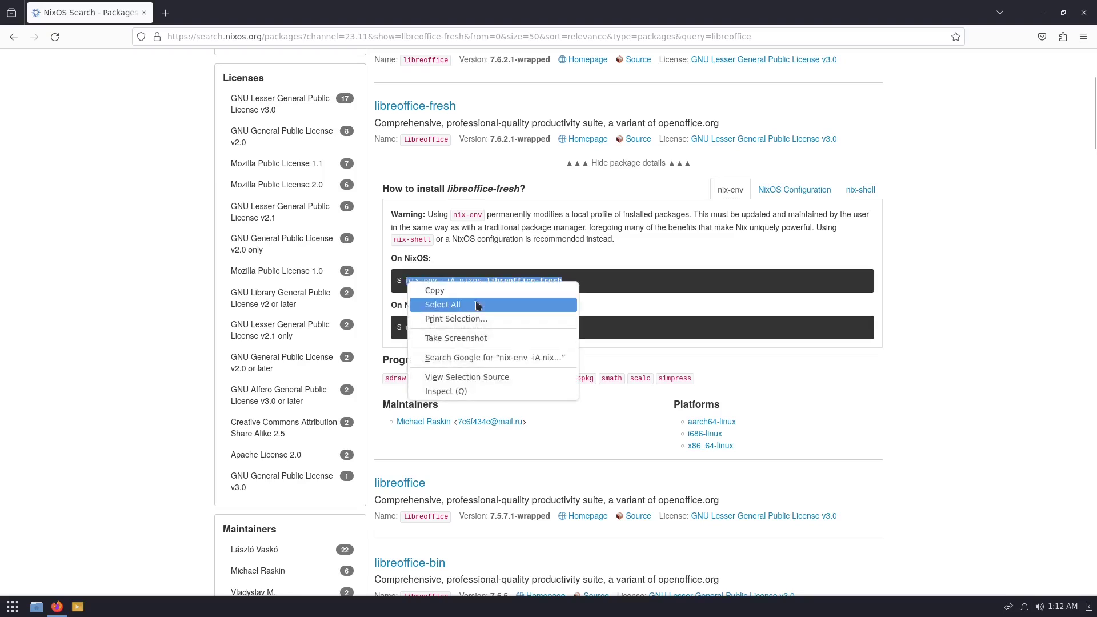
click(446, 289)
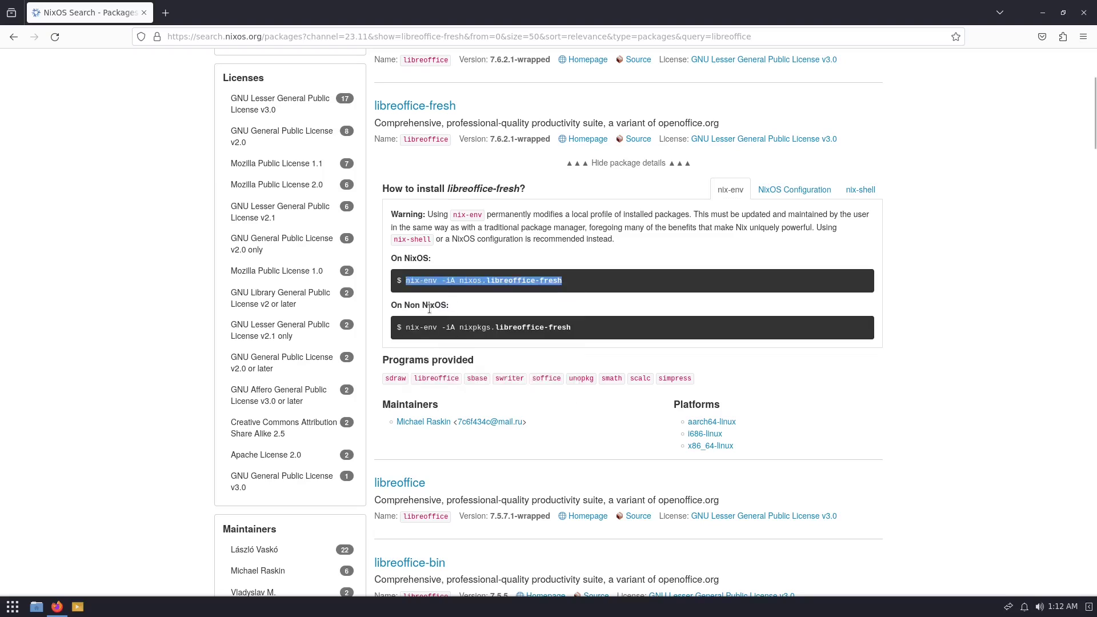
click(12, 606)
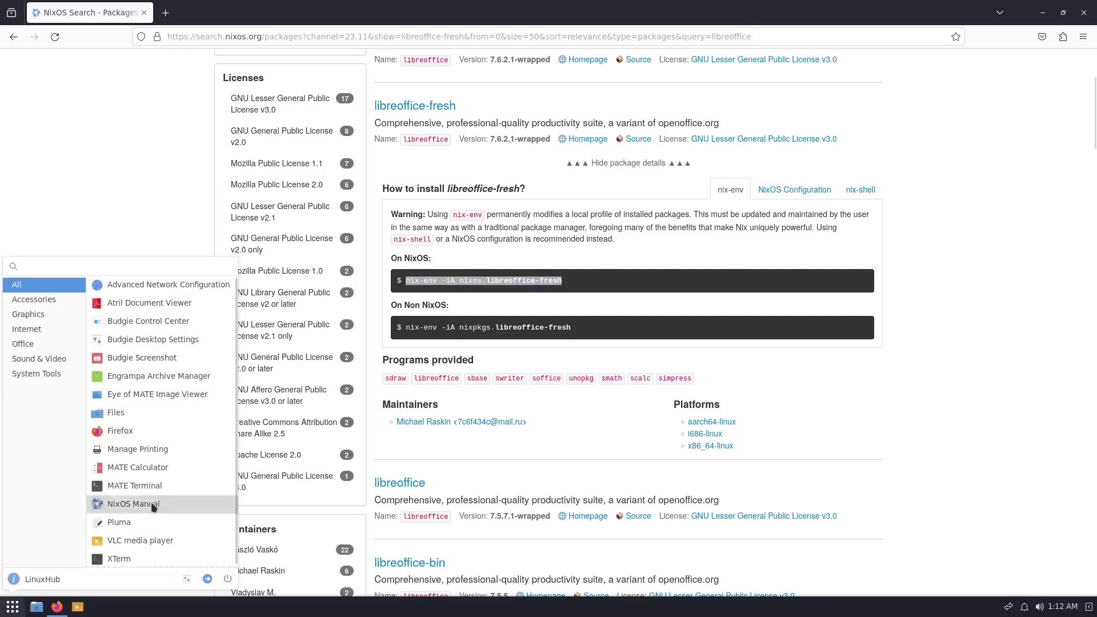
In a maximized MATE Terminal, paste and run nix-env -iA nixos.libreoffice-fresh.
click(144, 487)
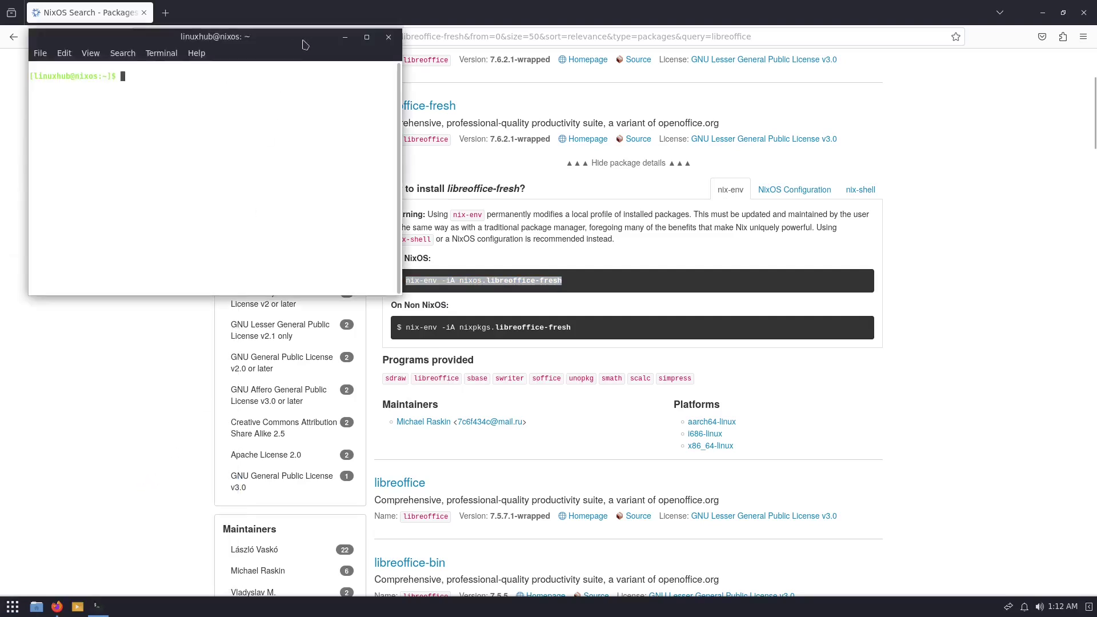
double_click(296, 30)
right_click(278, 80)
click(325, 159)
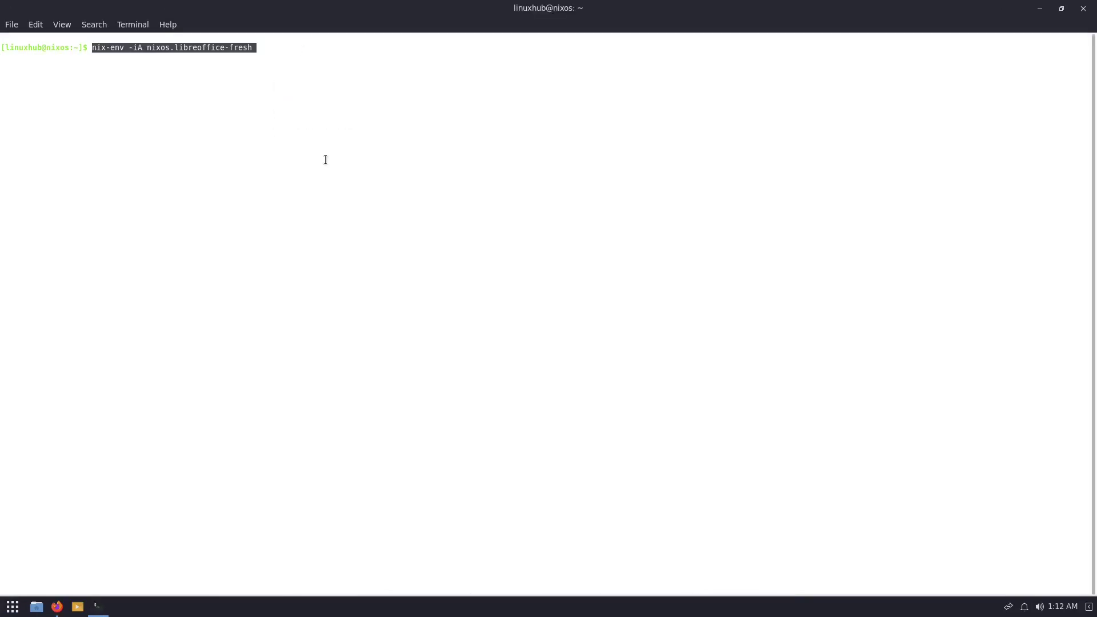
key(Return)
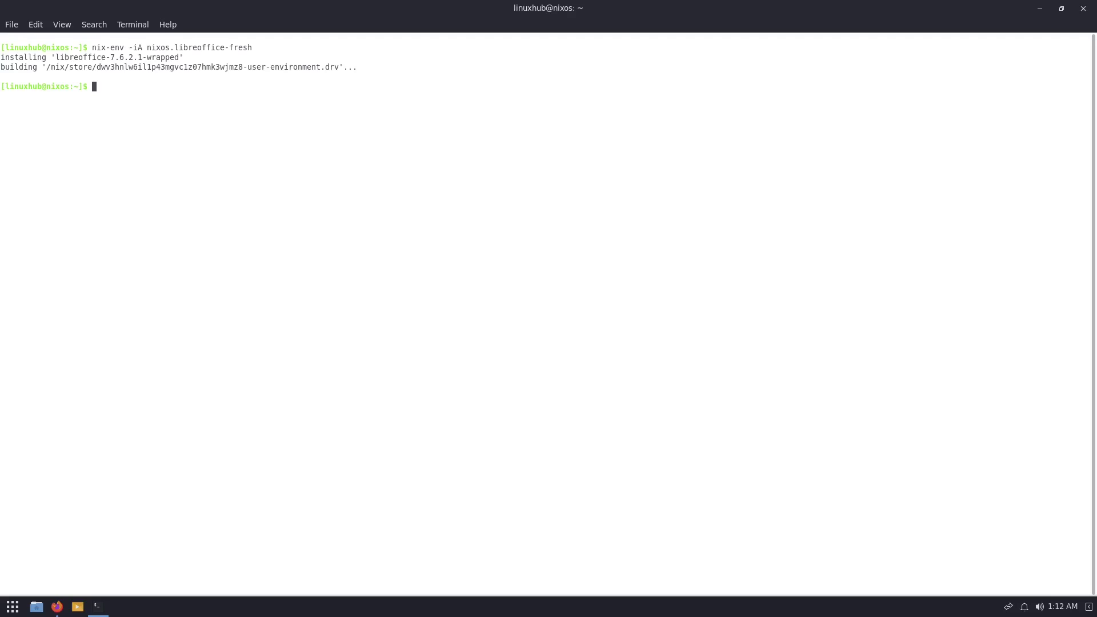
click(17, 606)
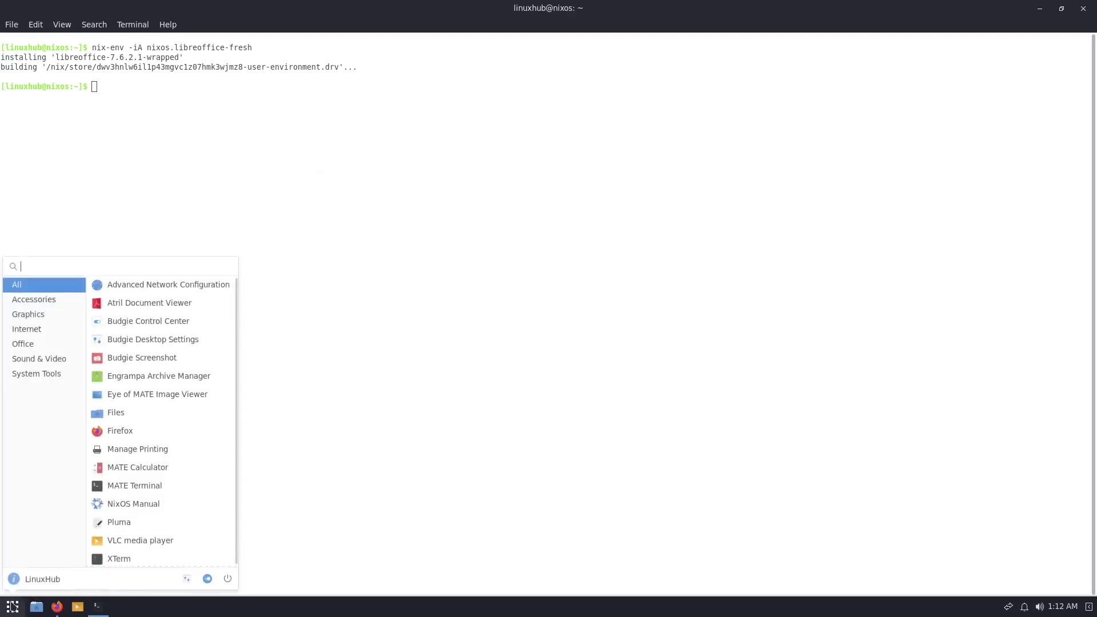
Browse the Office, Accessories and All categories in the application menu, then close it.
click(25, 343)
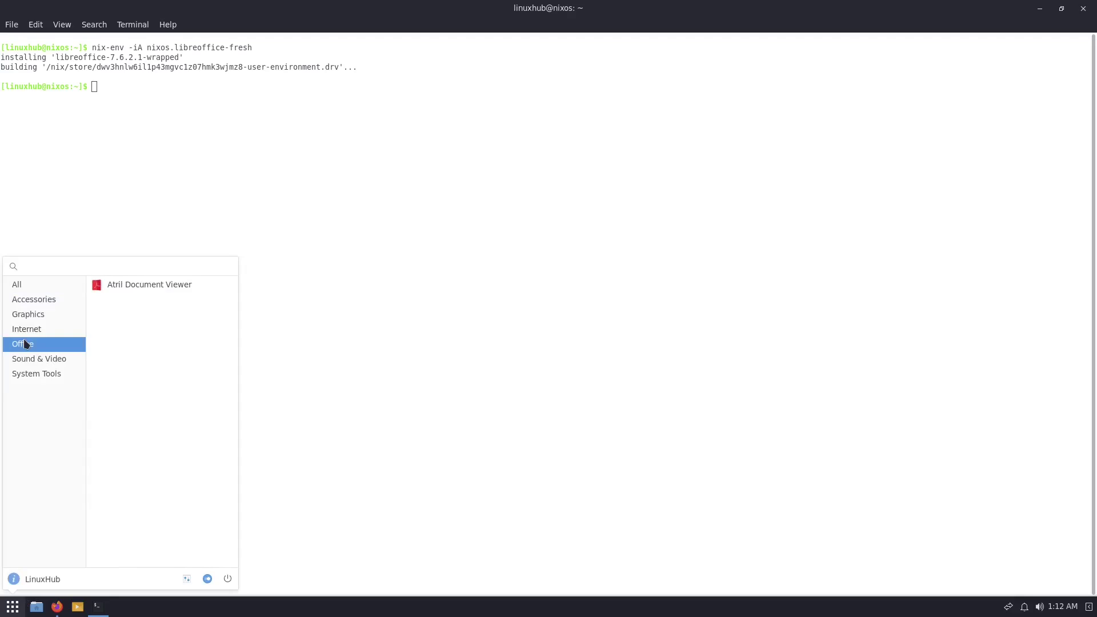
click(20, 299)
click(19, 284)
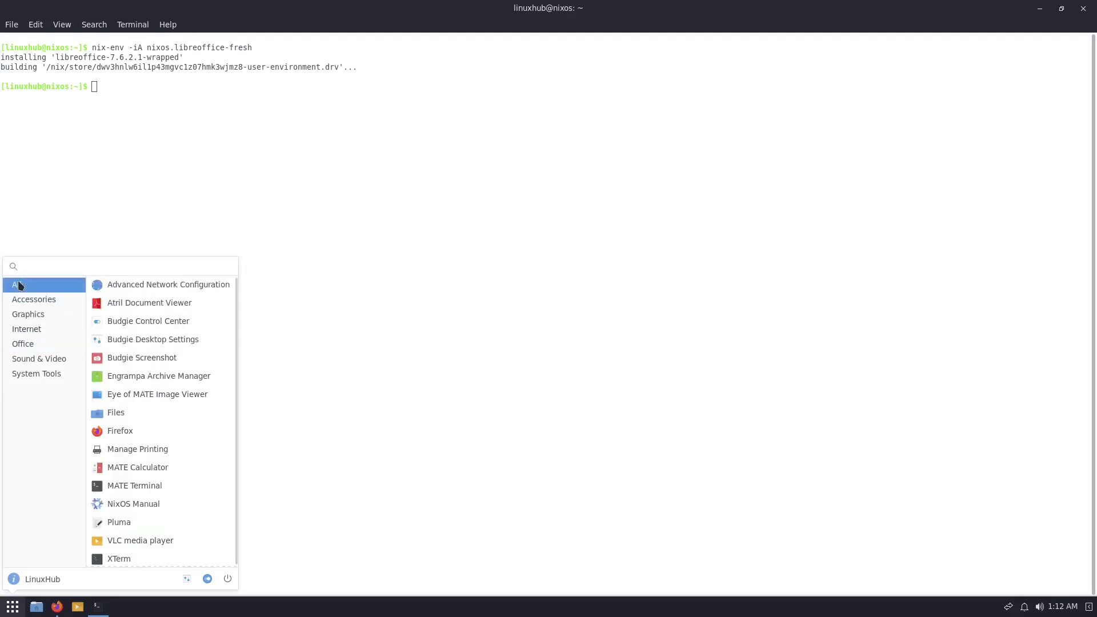
click(32, 345)
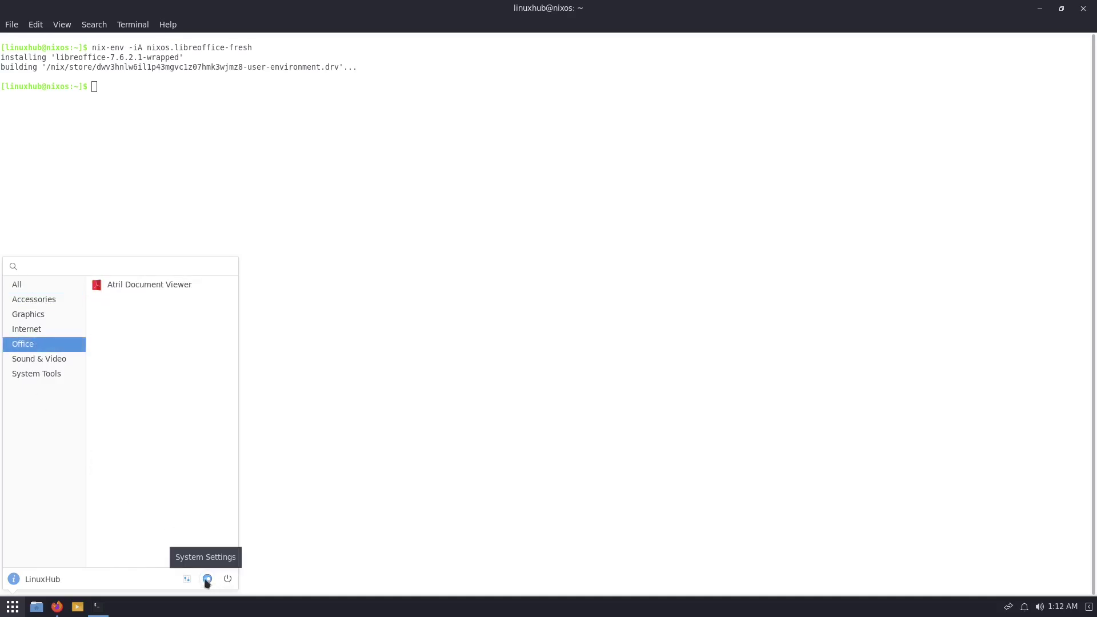
click(423, 394)
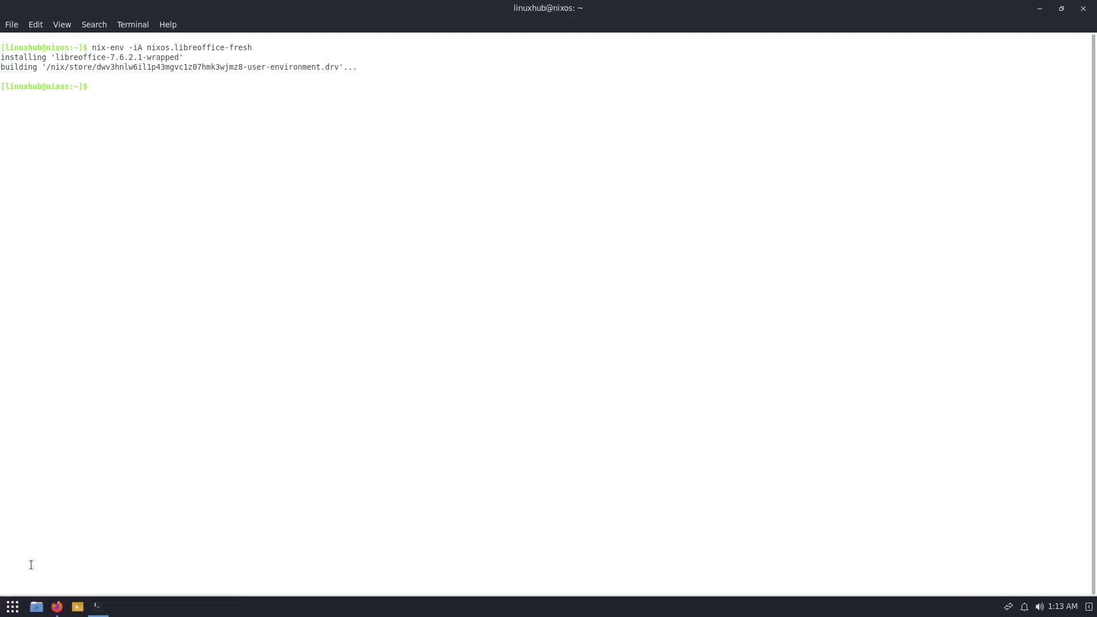
Reboot the computer, then launch LibreOffice 7.6 from the Office category.
click(13, 606)
click(228, 577)
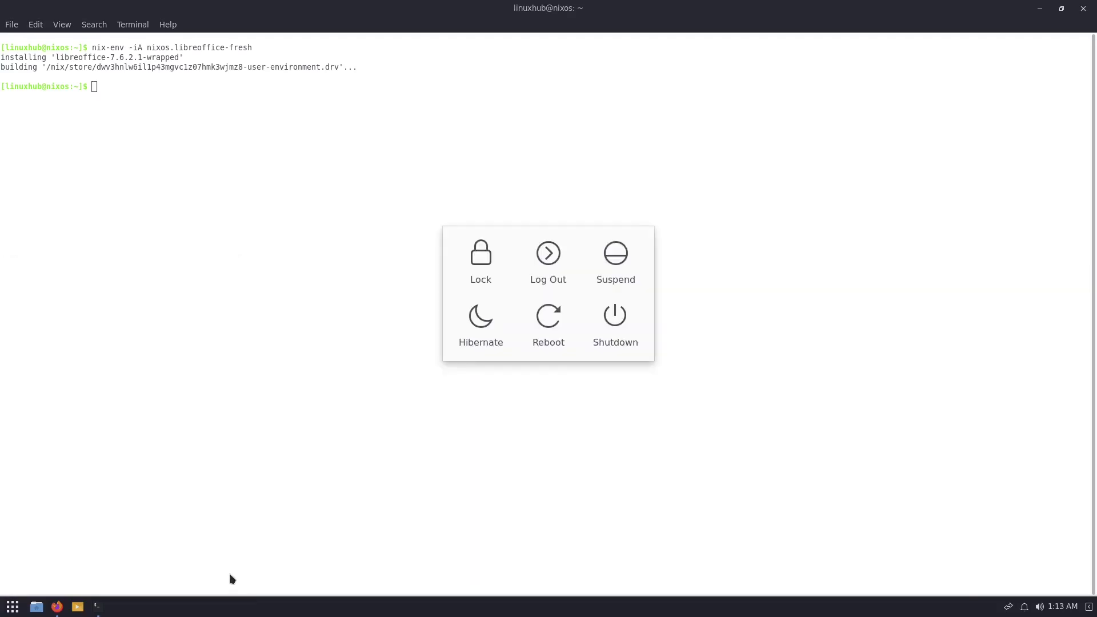
click(549, 320)
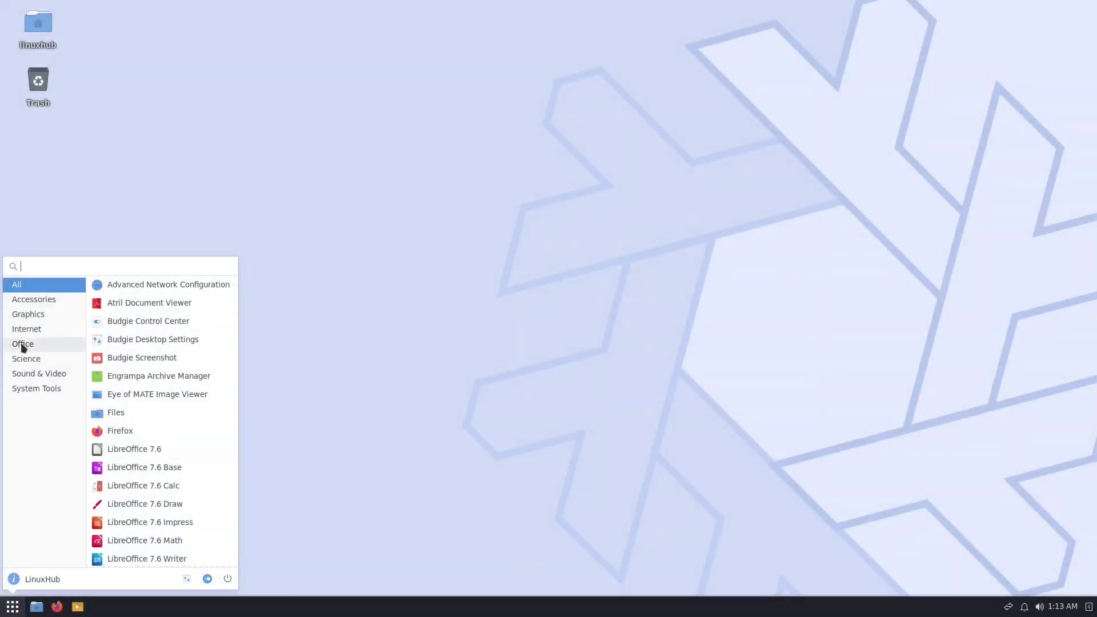
click(23, 345)
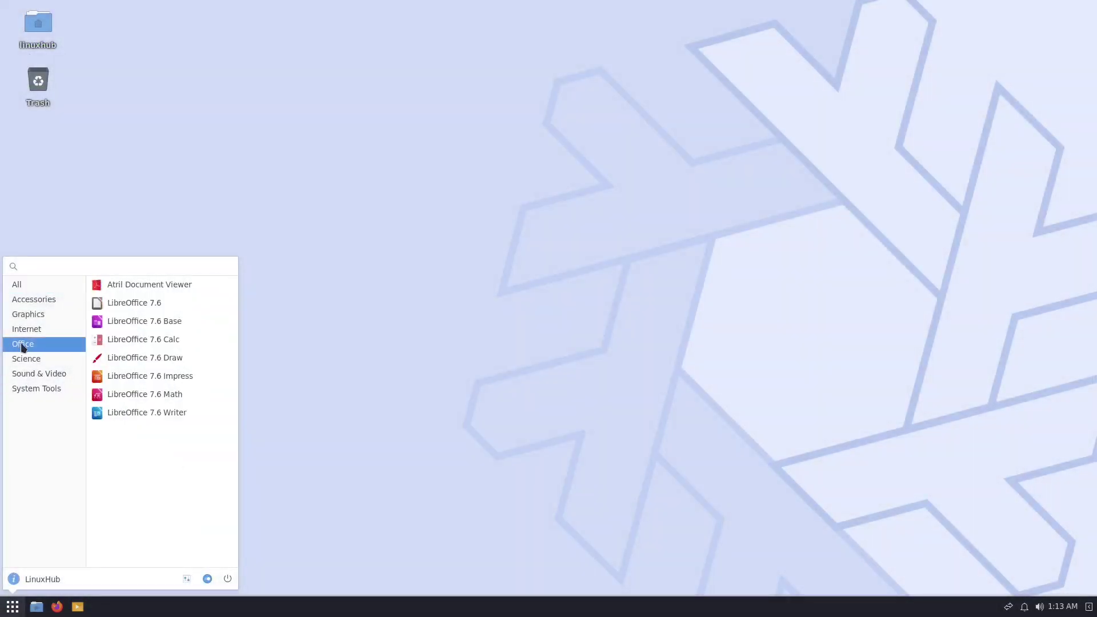
click(127, 304)
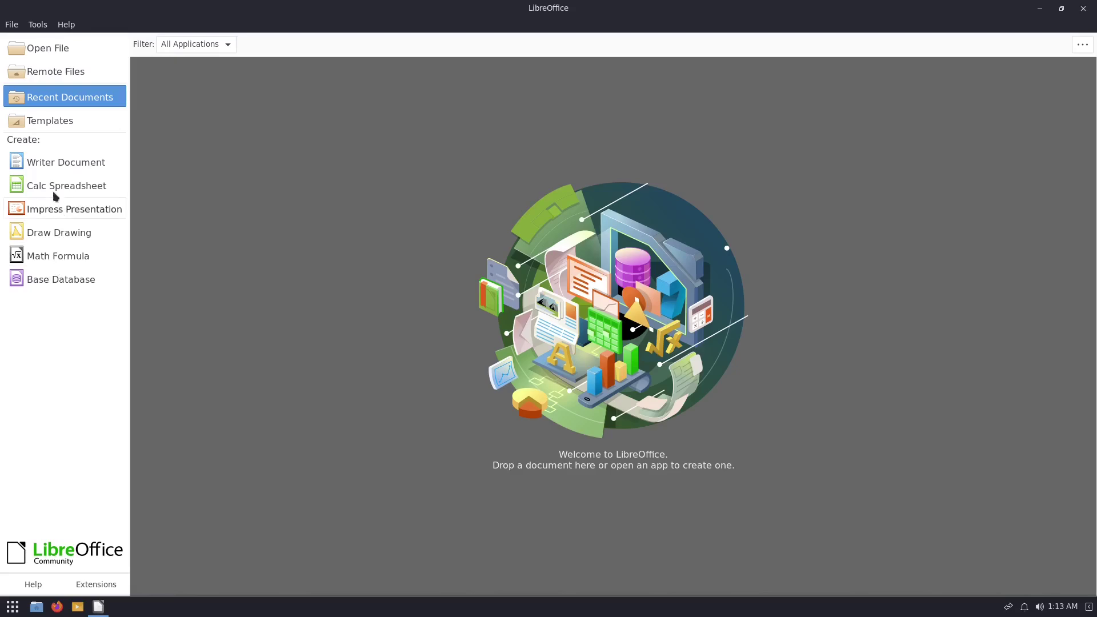
Confirm LibreOffice version 7.6.2.1 in Help > About, then close LibreOffice.
click(66, 24)
click(114, 195)
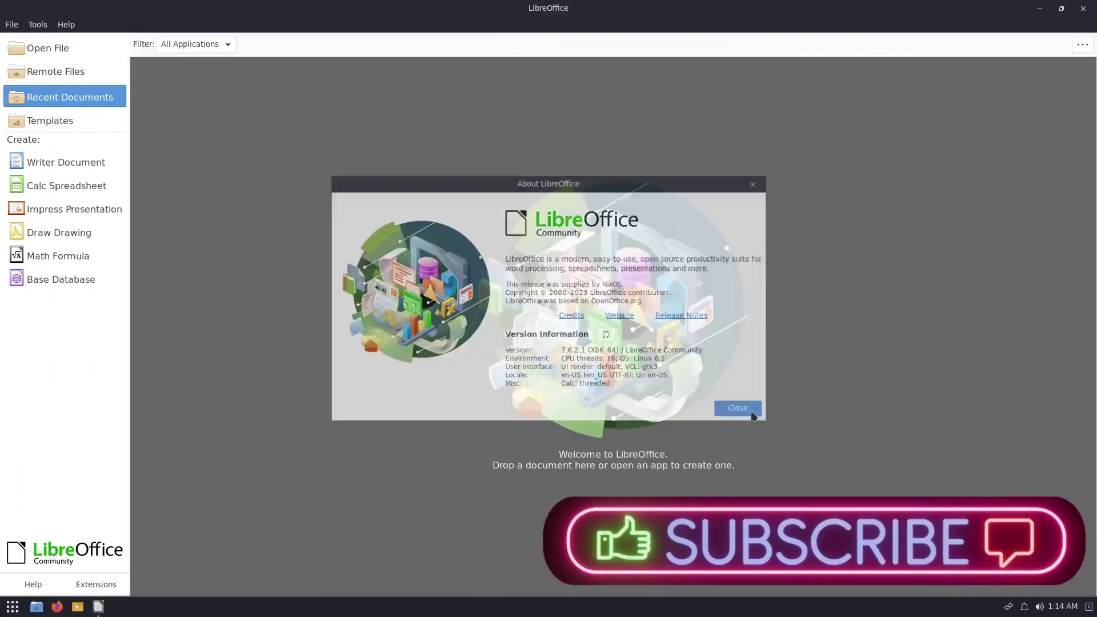
click(750, 411)
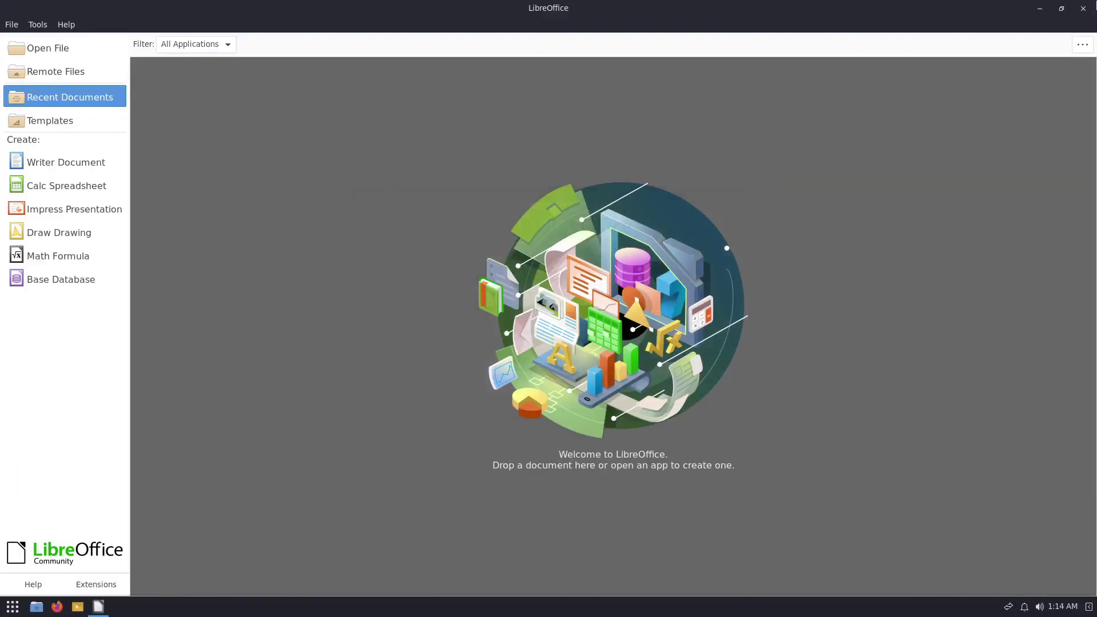
click(1084, 8)
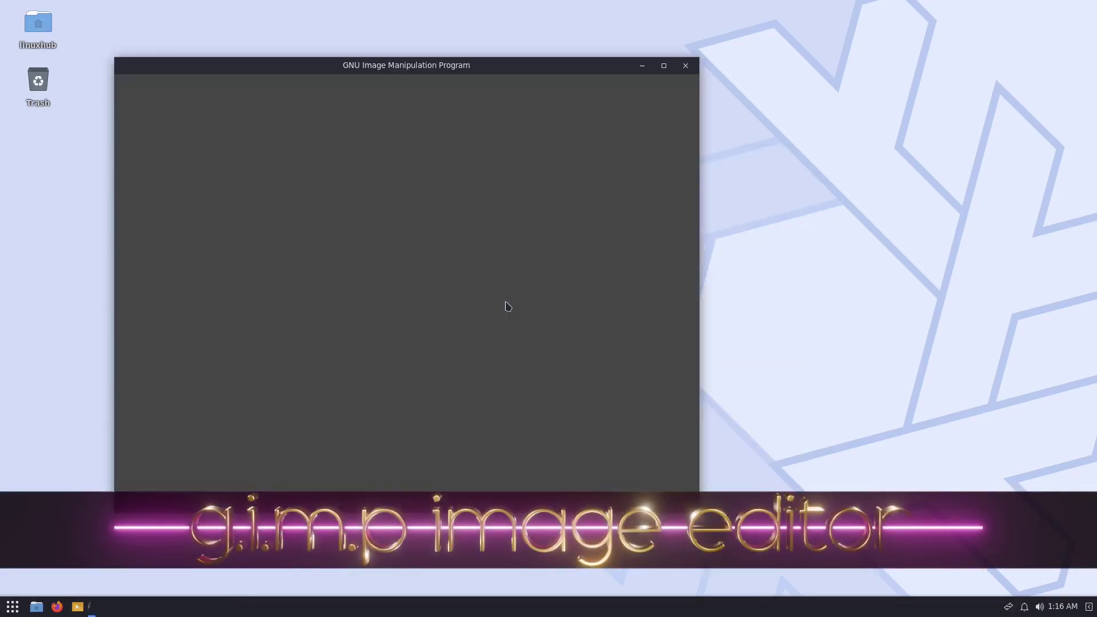
Maximize GIMP, confirm version 2.10.36 in Help > About, then close GIMP.
double_click(537, 68)
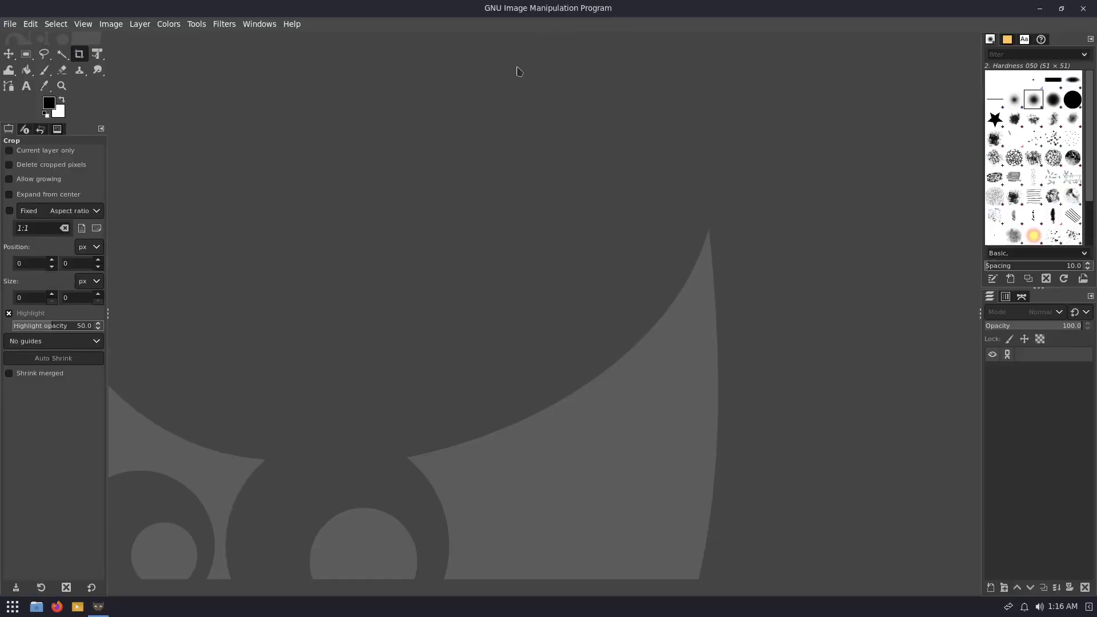
click(292, 24)
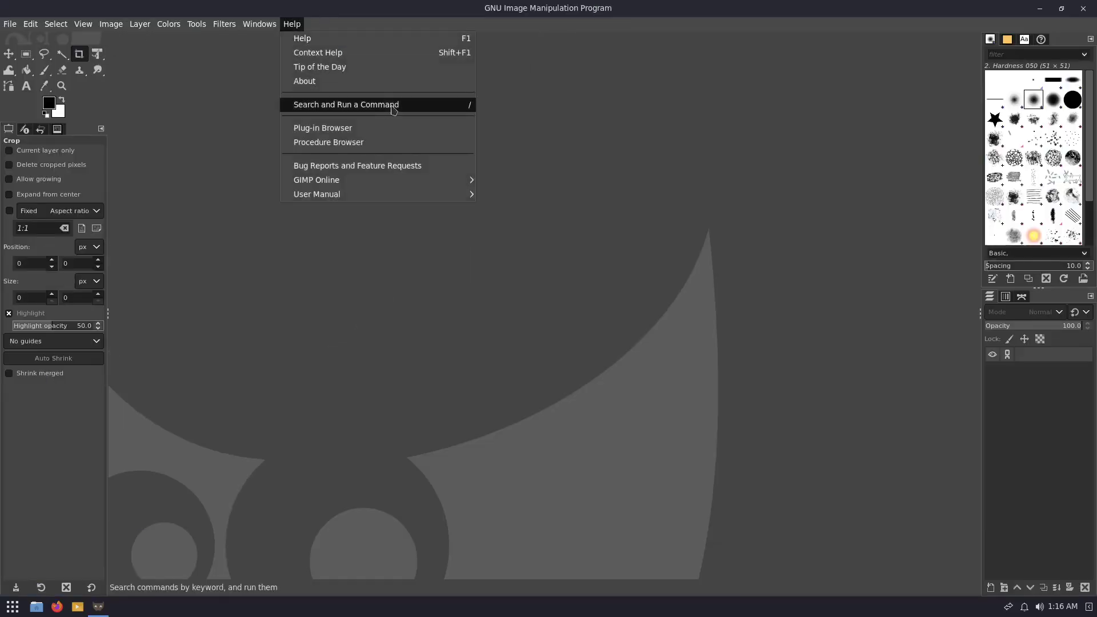
click(374, 82)
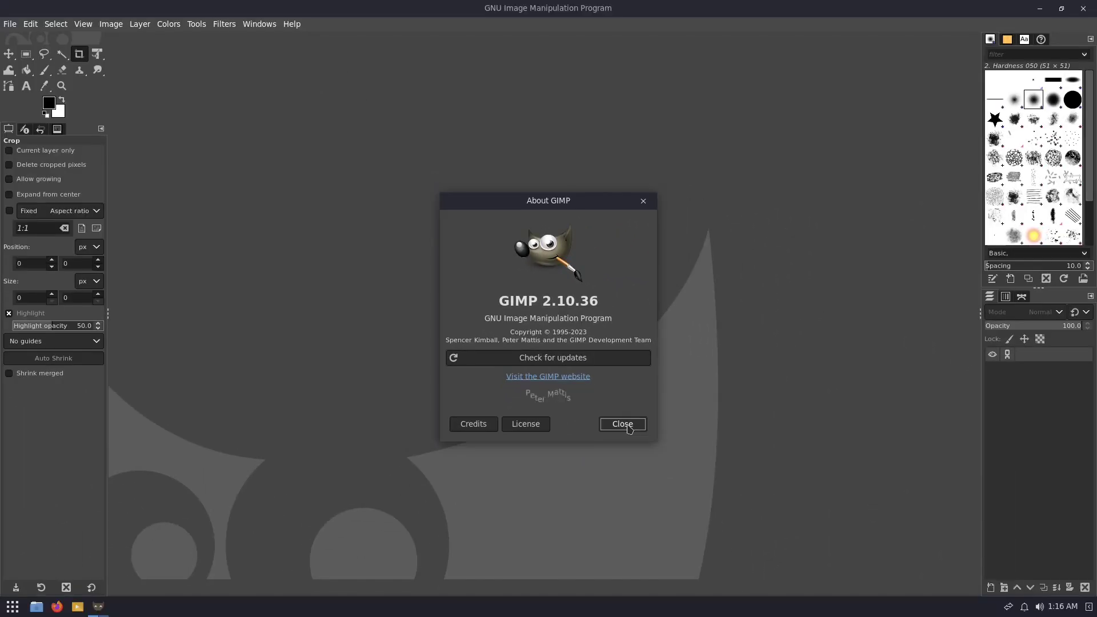
click(628, 427)
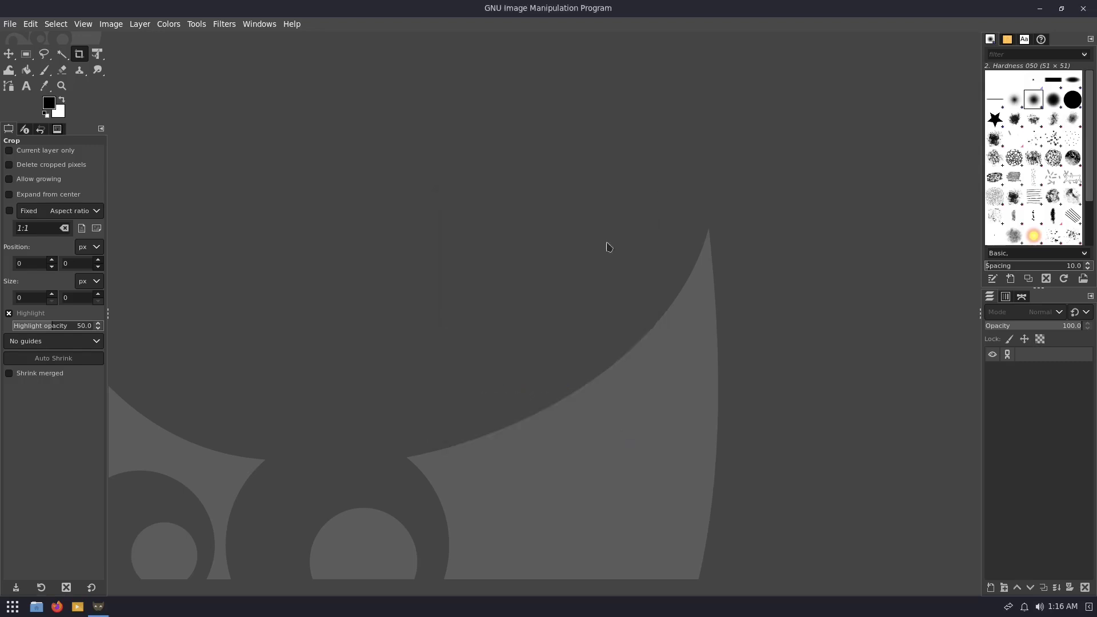
click(1083, 8)
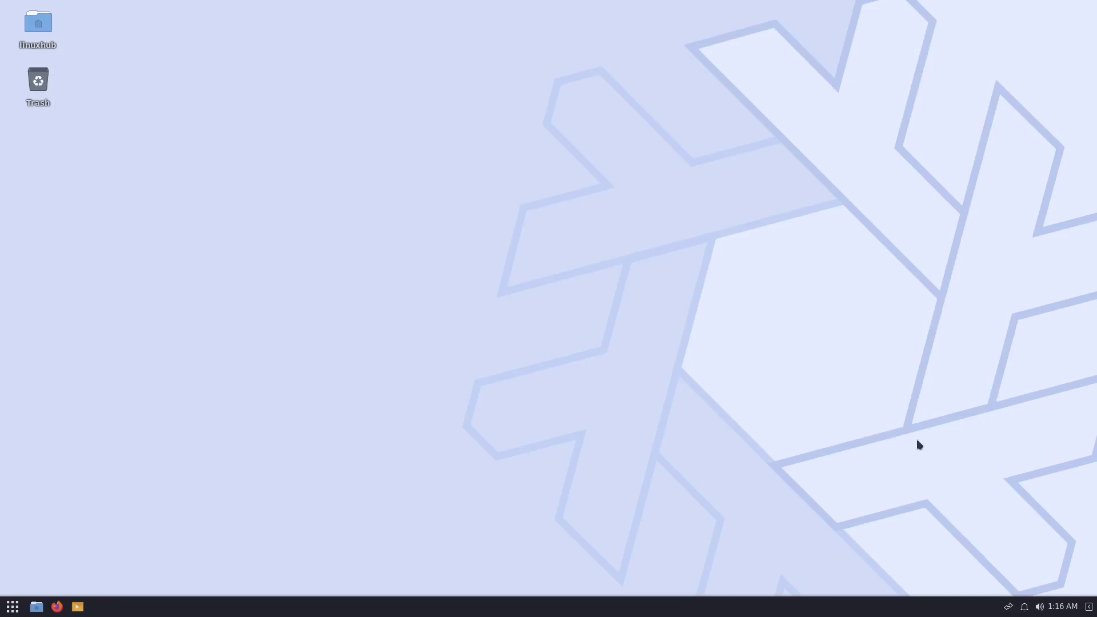
Launch Budgie Control Center from System Tools and scroll its Sound page.
click(13, 606)
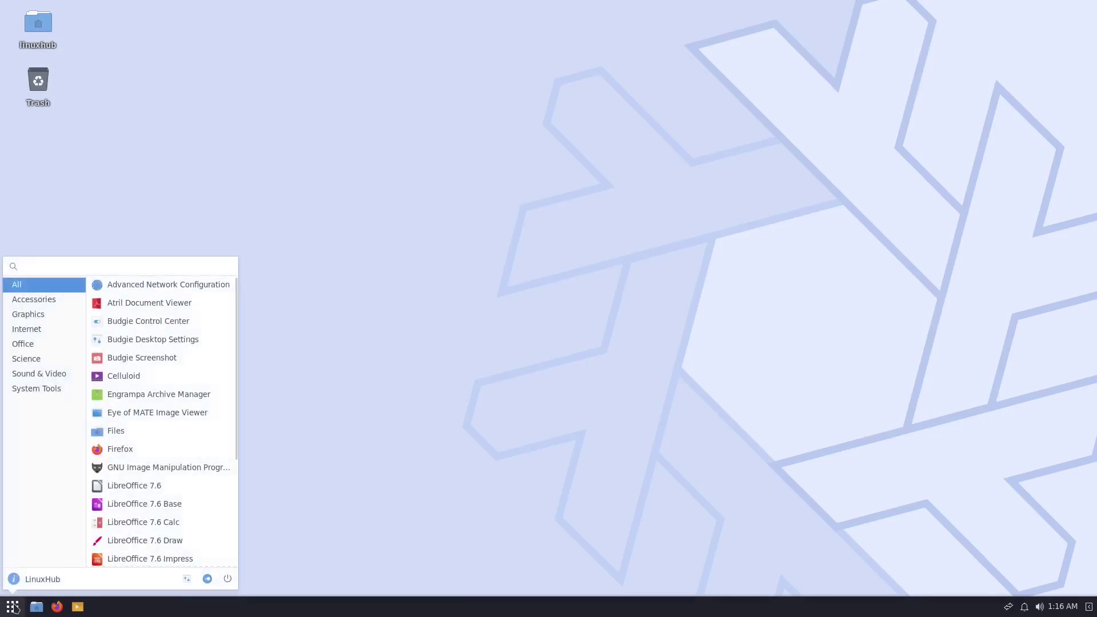
click(25, 387)
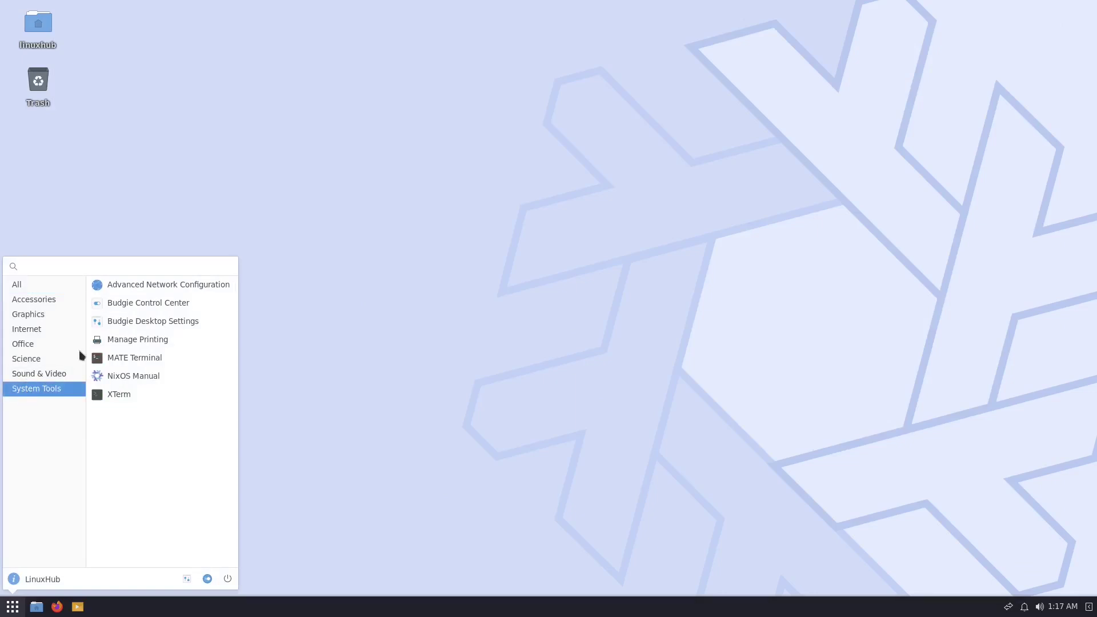
click(172, 309)
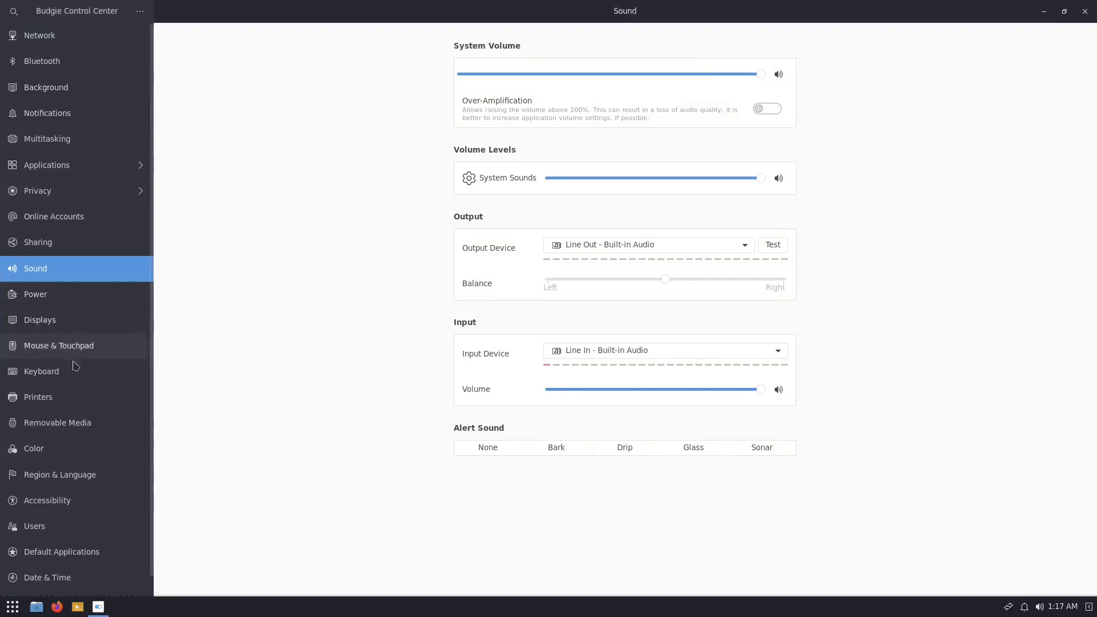
scroll(77, 383, down, 1)
scroll(66, 387, up, 1)
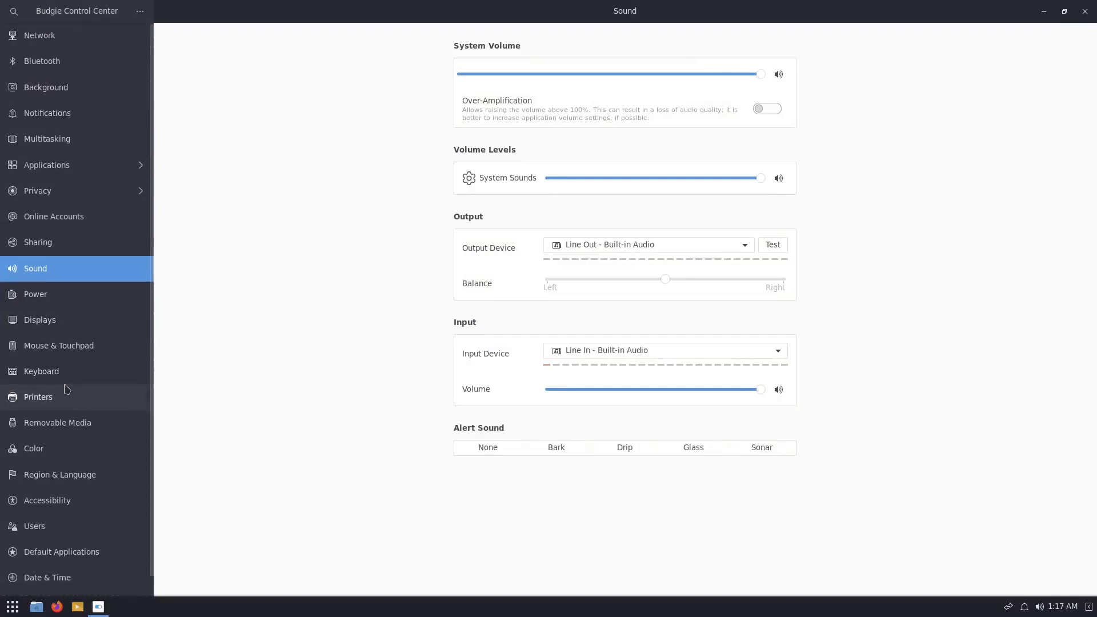
On the Background page, try several wallpapers, ending on the blue bridge image.
click(45, 88)
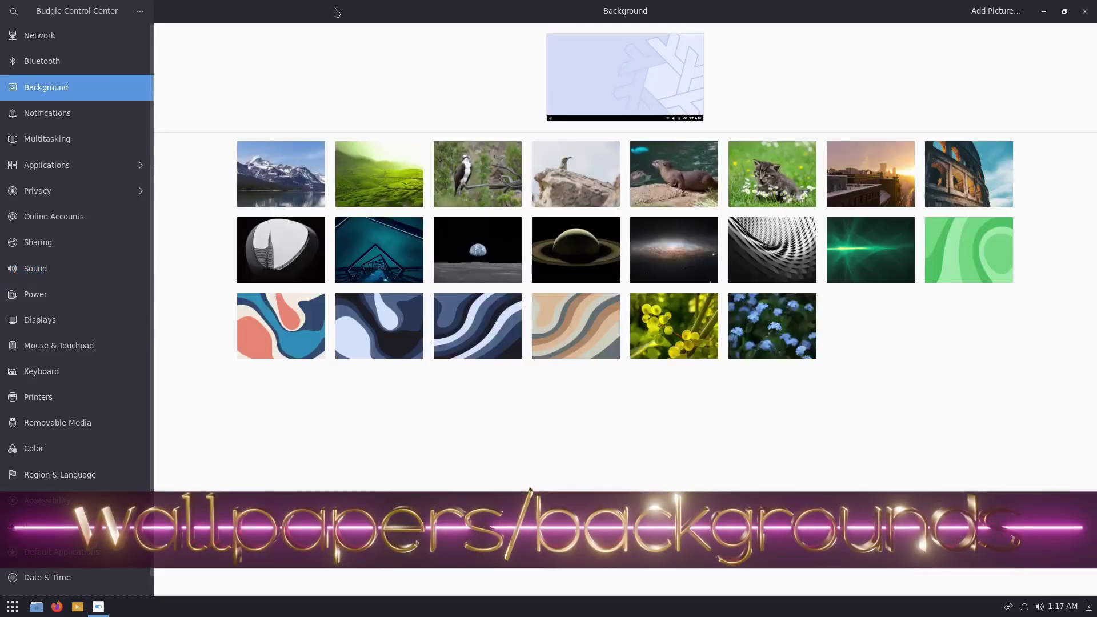
double_click(336, 12)
drag(497, 110, 752, 28)
click(710, 201)
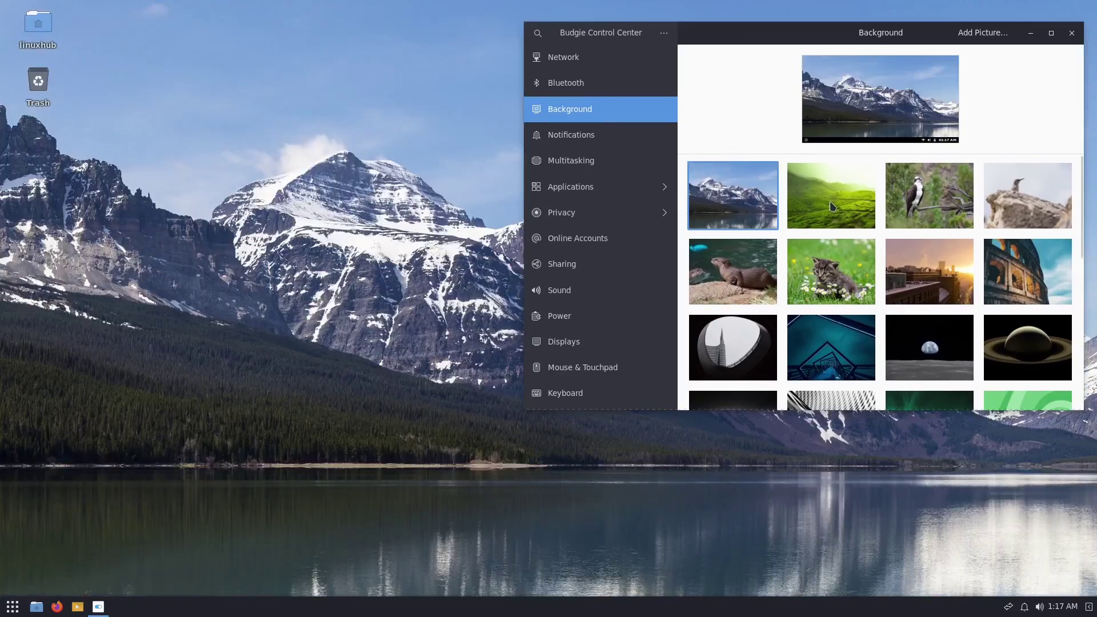
click(832, 207)
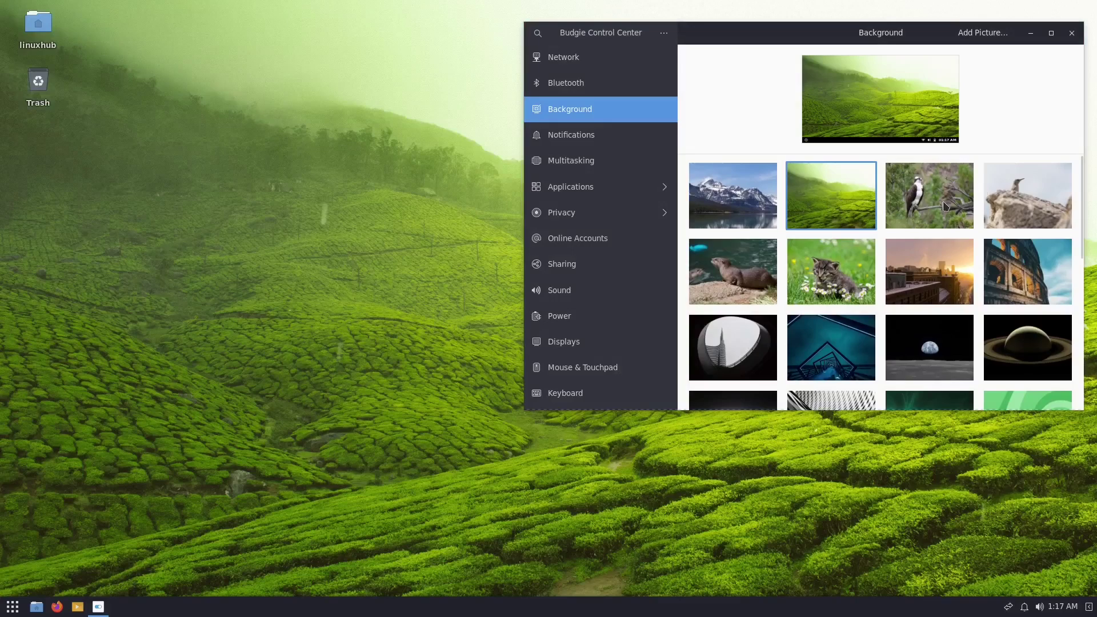
click(946, 207)
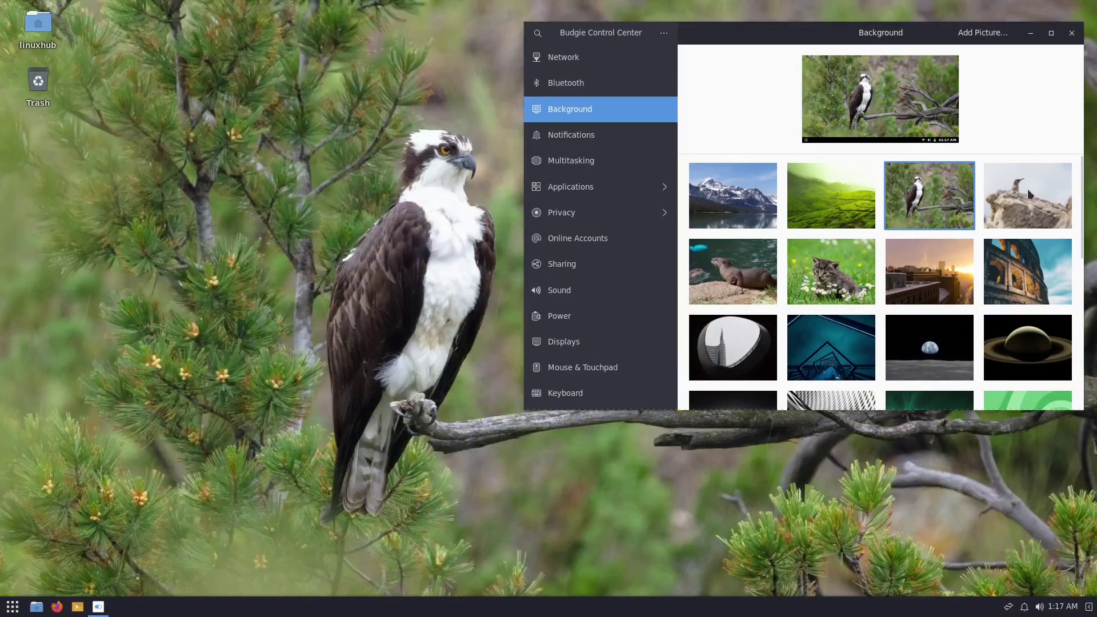
click(1028, 195)
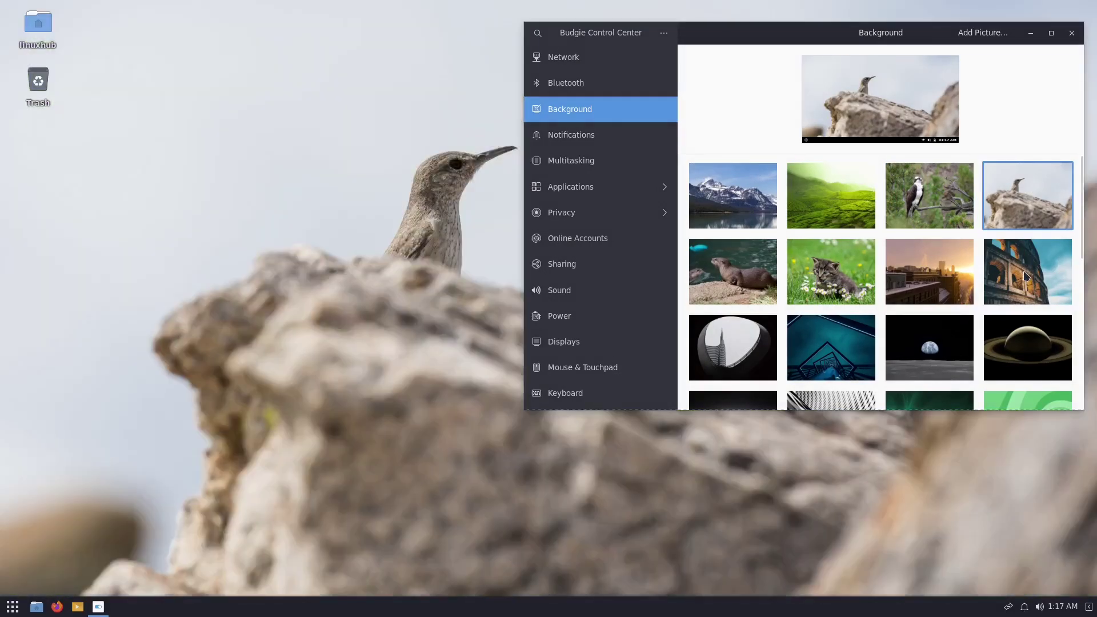
click(1026, 276)
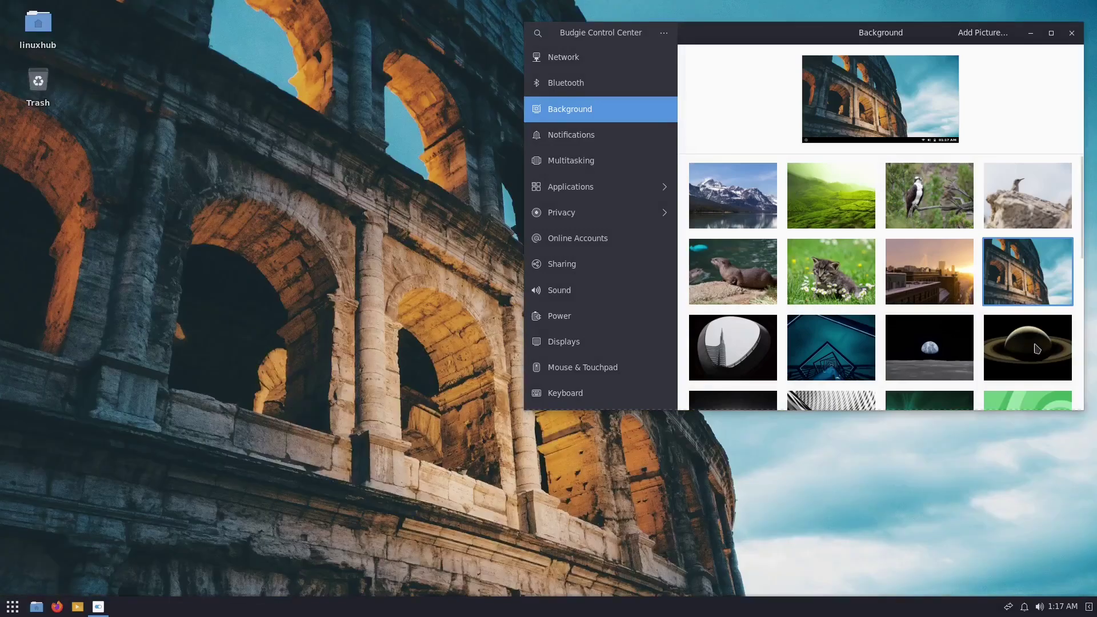
click(1037, 349)
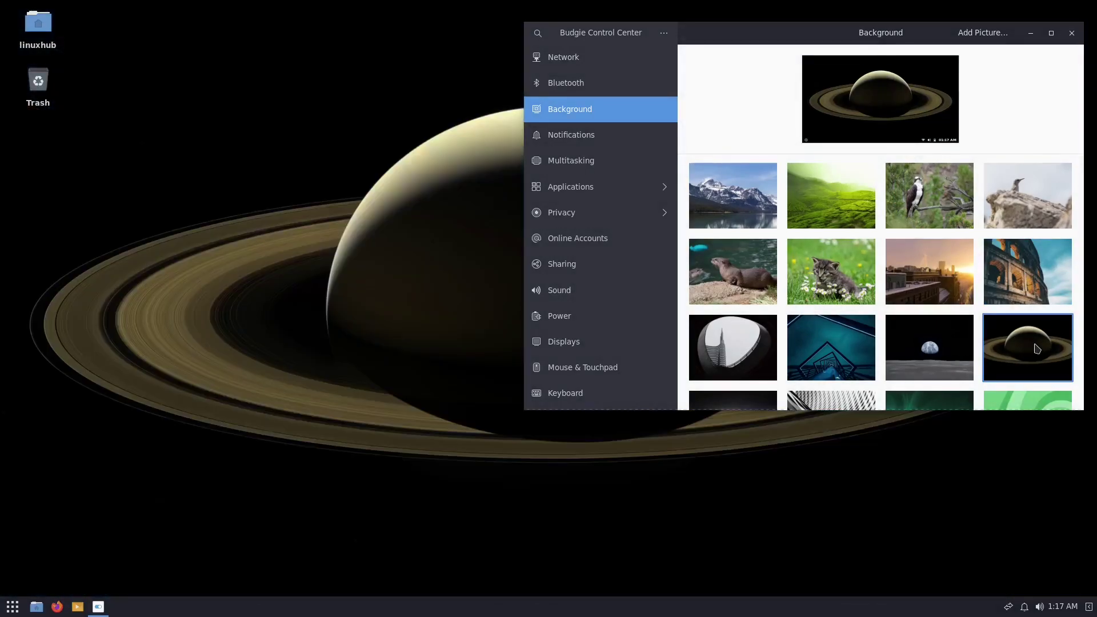
click(836, 357)
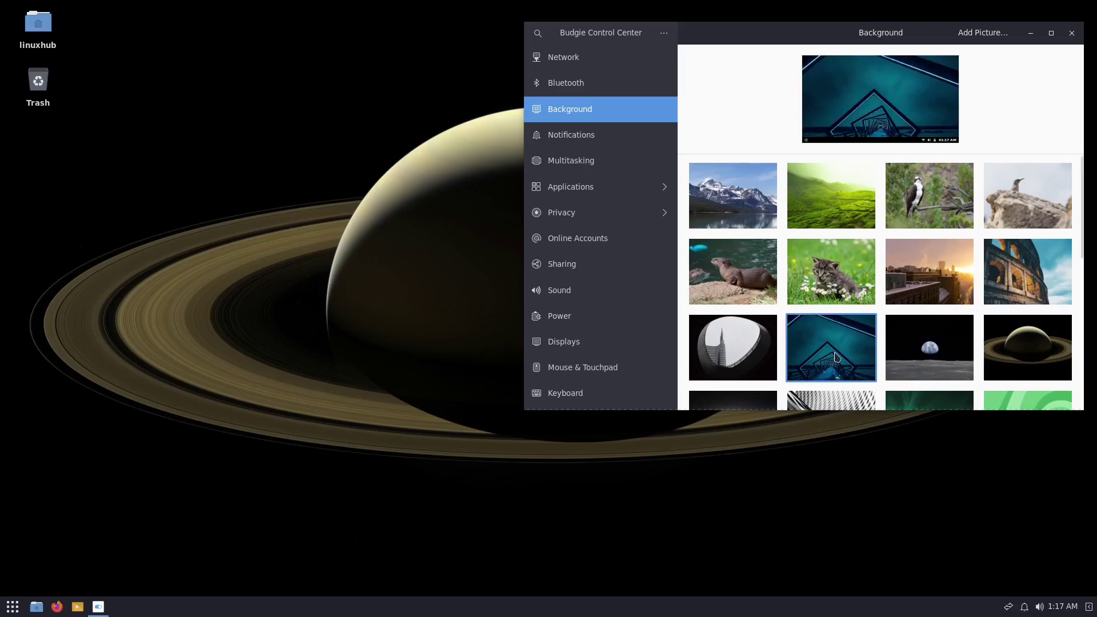
Set the upward-looking courtyard tower photo as the desktop wallpaper.
scroll(841, 350, down, 5)
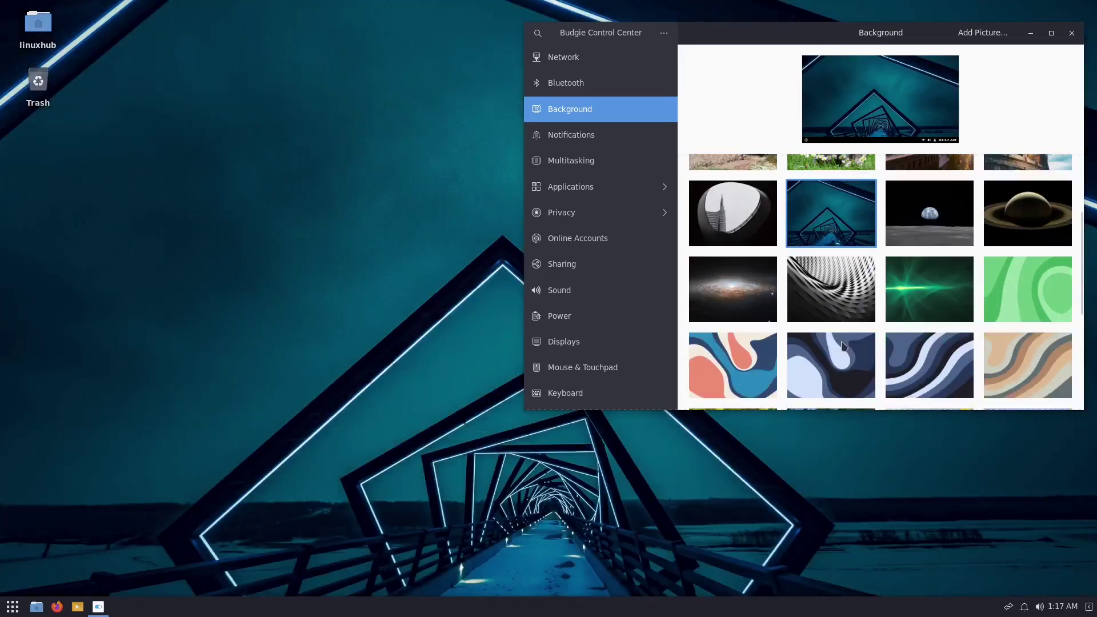
scroll(844, 345, down, 2)
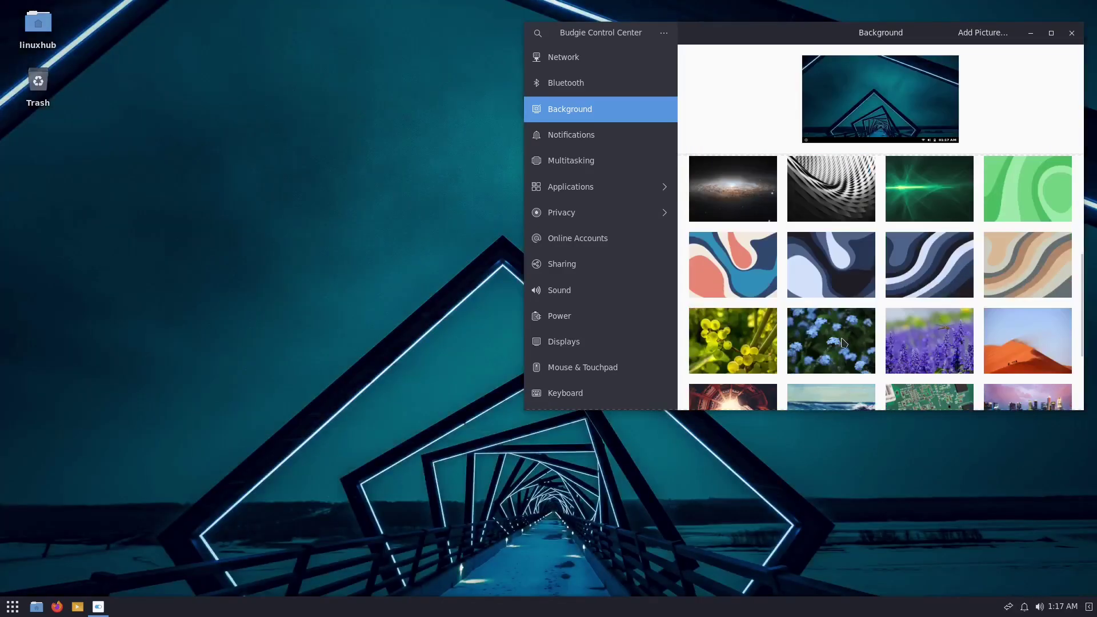
scroll(850, 337, down, 3)
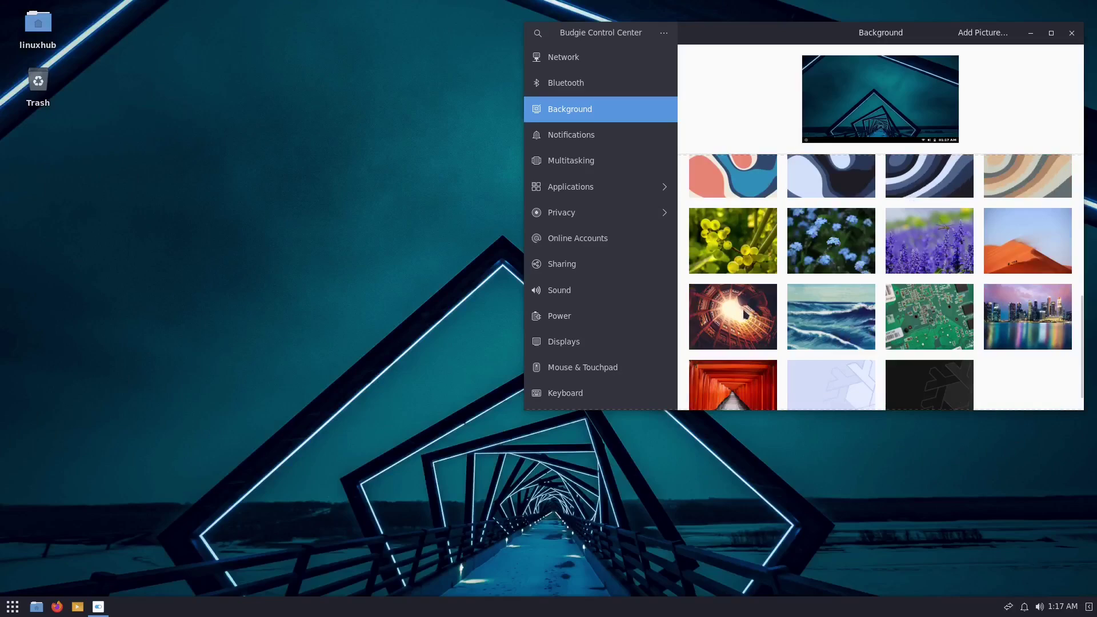
click(746, 314)
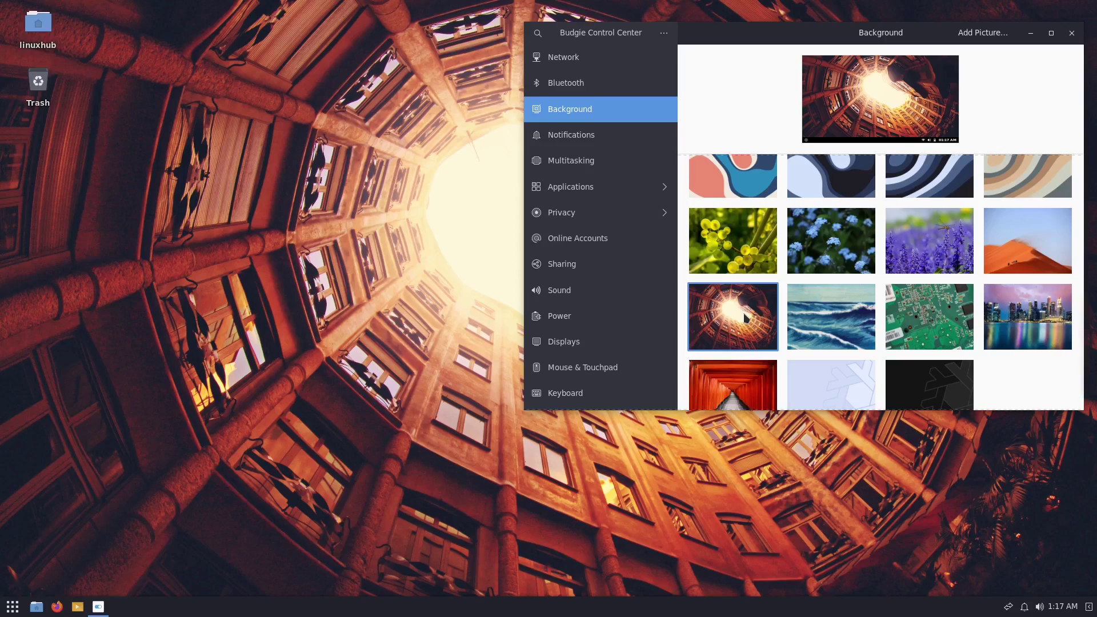
View the Color settings page, then close Budgie Control Center.
scroll(609, 214, down, 3)
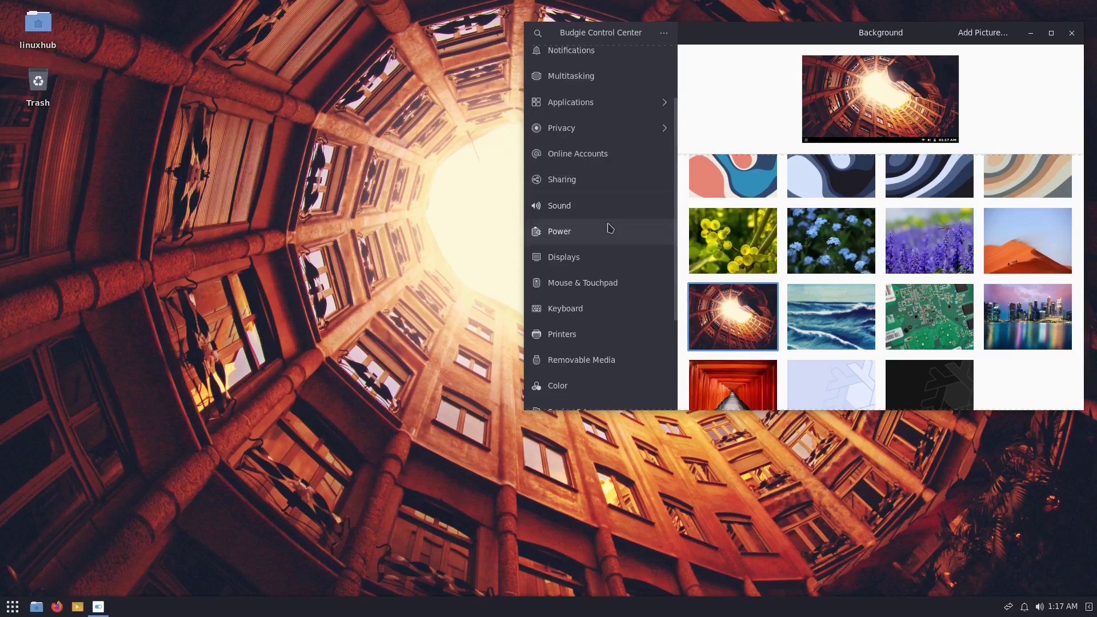
scroll(611, 229, down, 3)
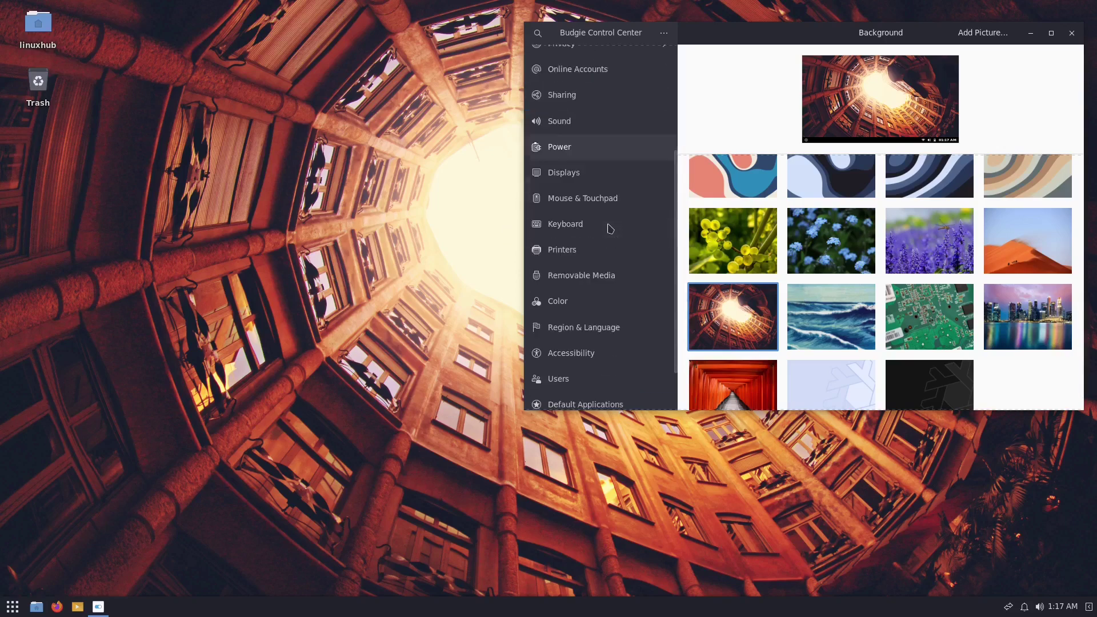
click(570, 304)
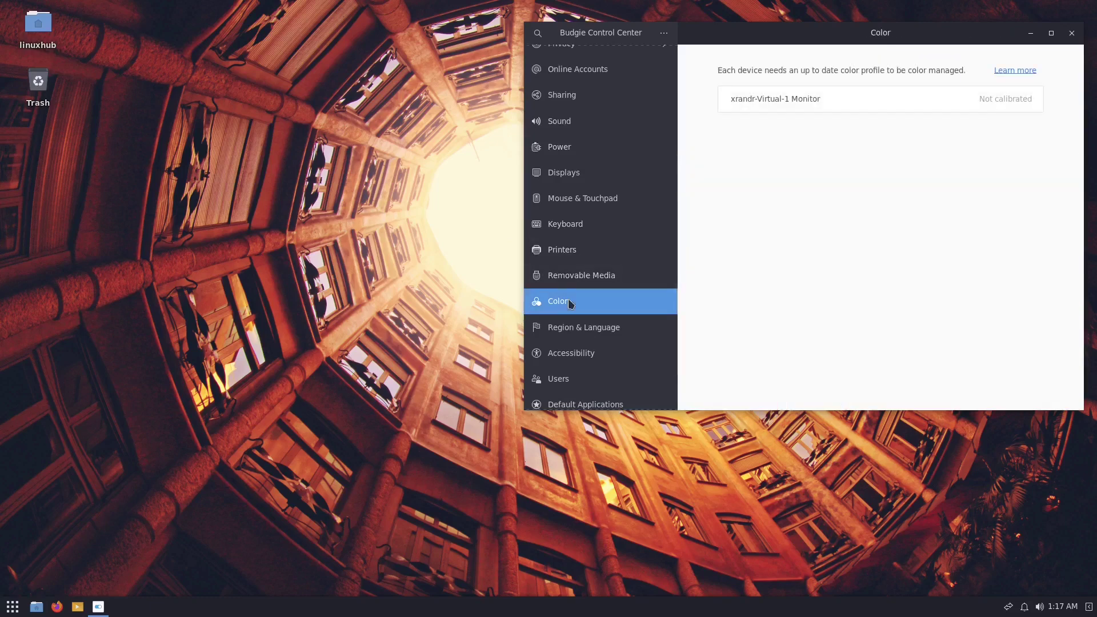
scroll(570, 304, down, 2)
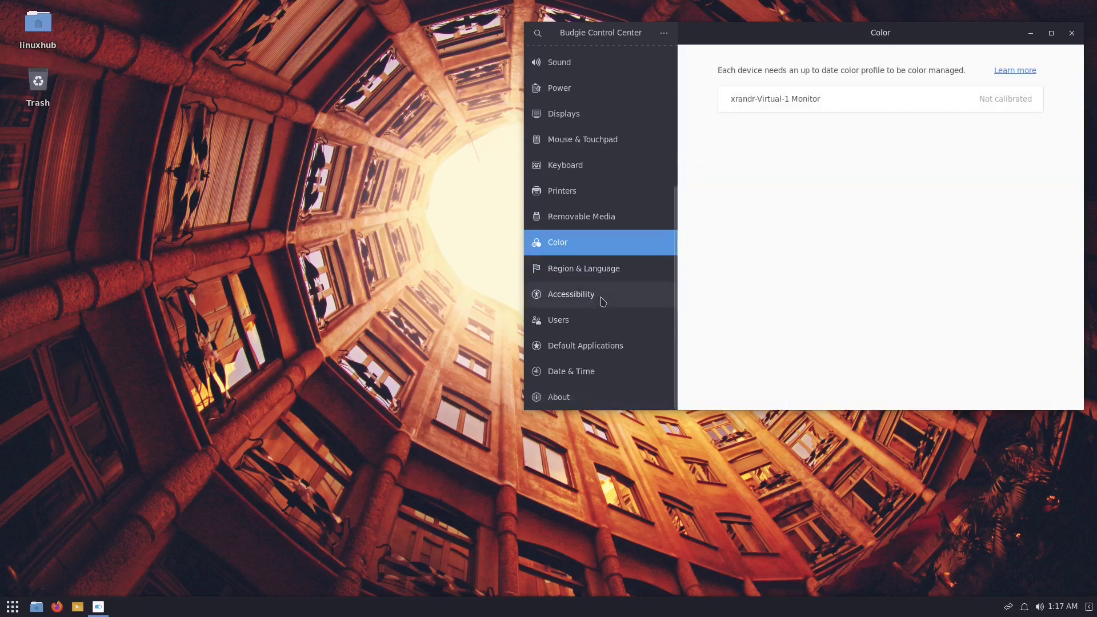
click(1072, 33)
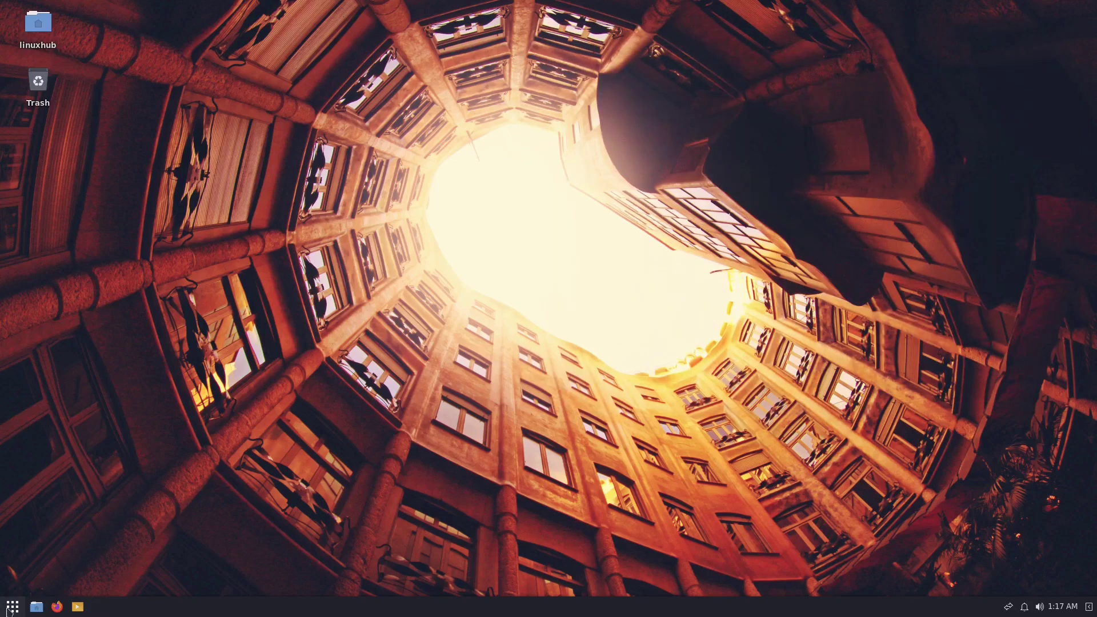
Launch Budgie Desktop Settings from System Tools and open the Home file manager beside it.
click(12, 607)
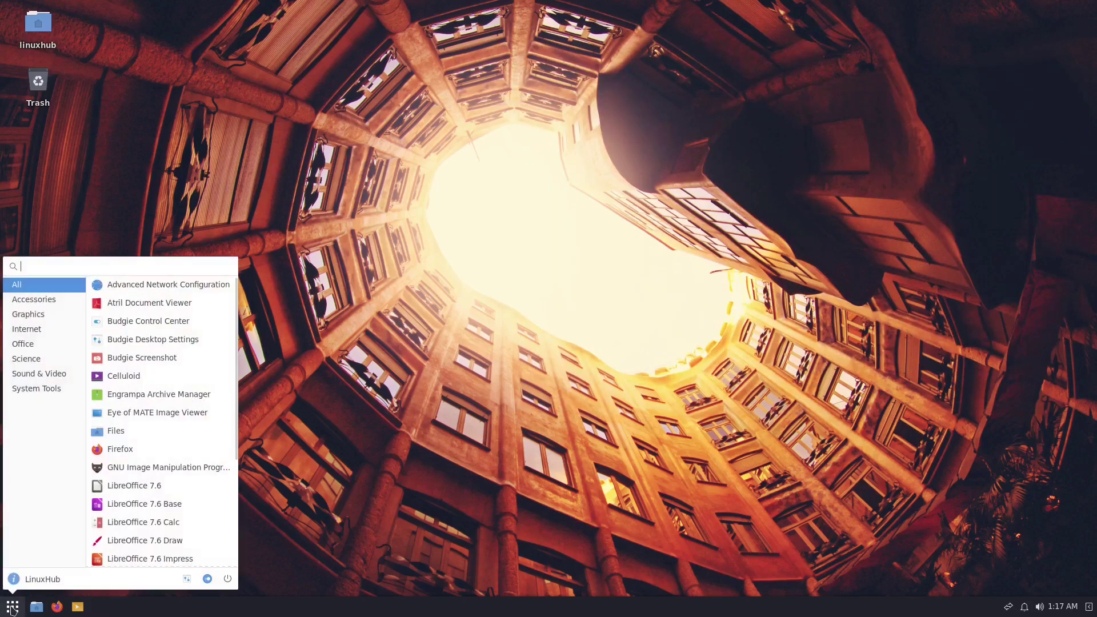
click(40, 390)
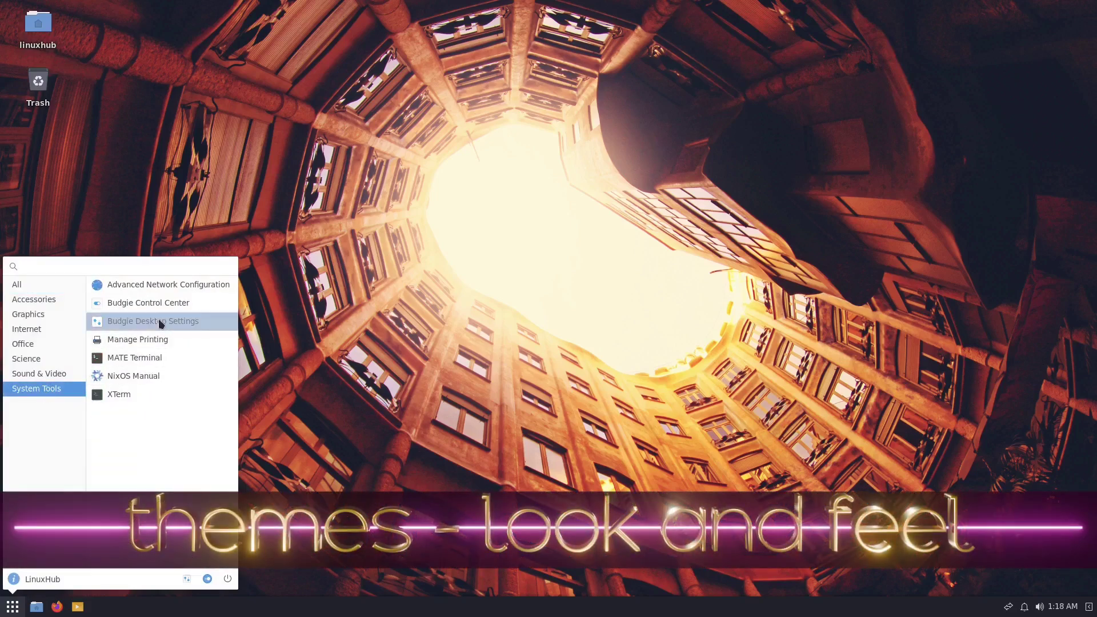
click(160, 324)
drag(246, 99, 759, 42)
click(38, 608)
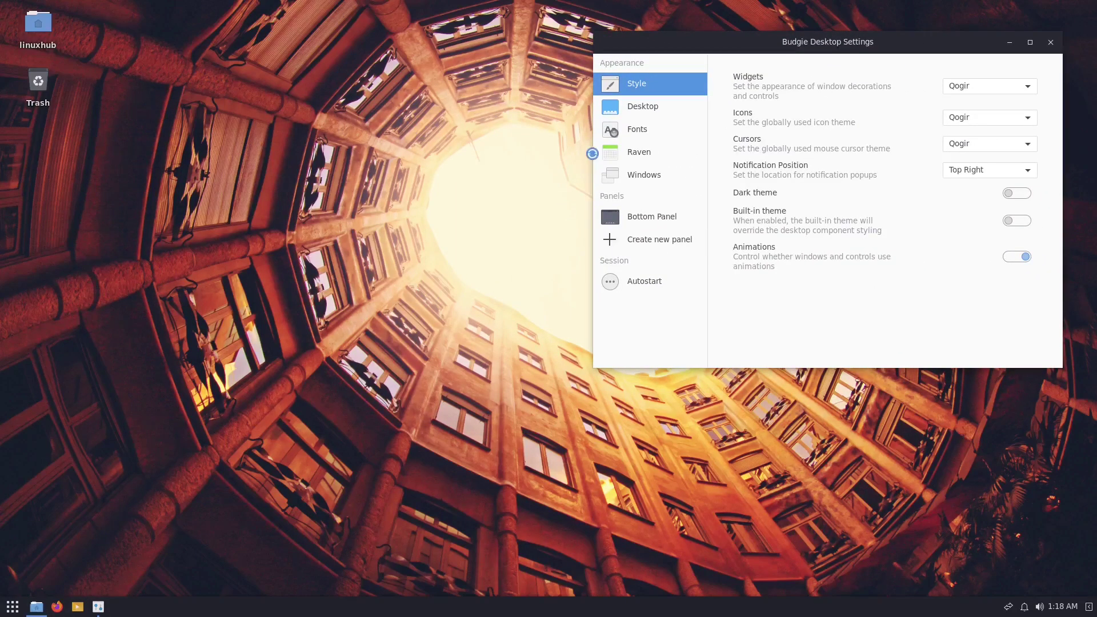
double_click(645, 14)
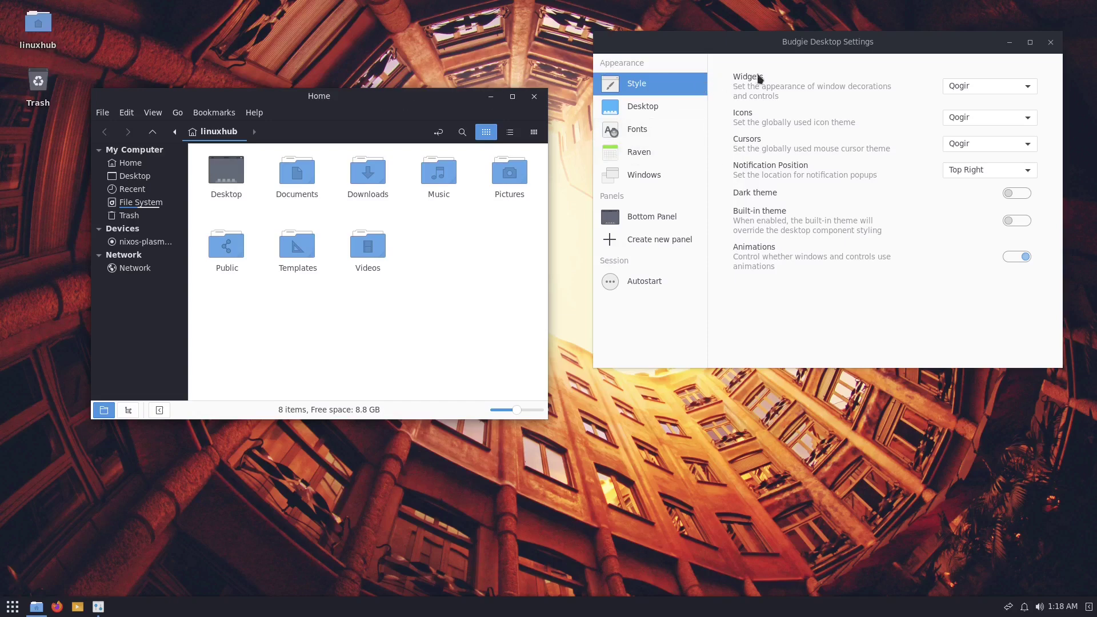
click(806, 85)
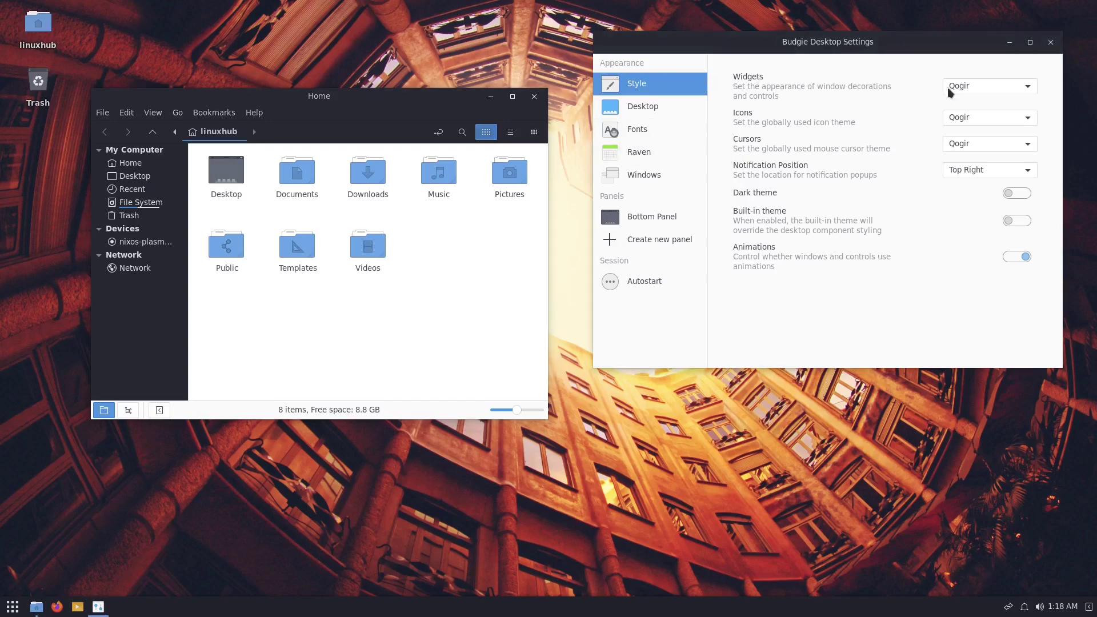
Set the widget theme to Qogir-Dark after trying Qogir-Light, then close the Home window.
click(999, 87)
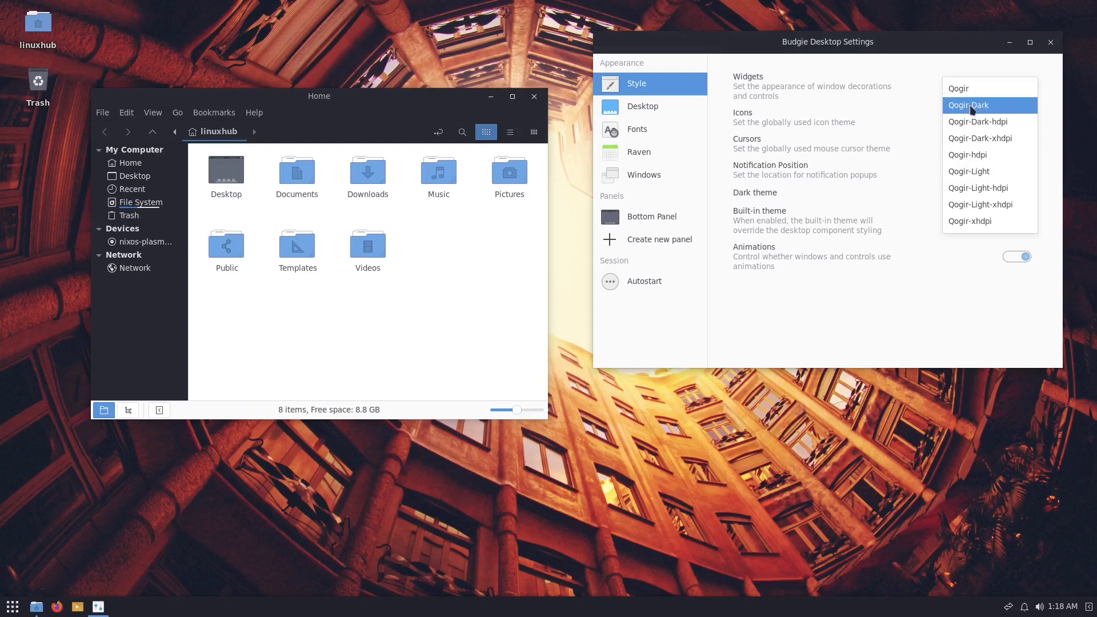
click(973, 105)
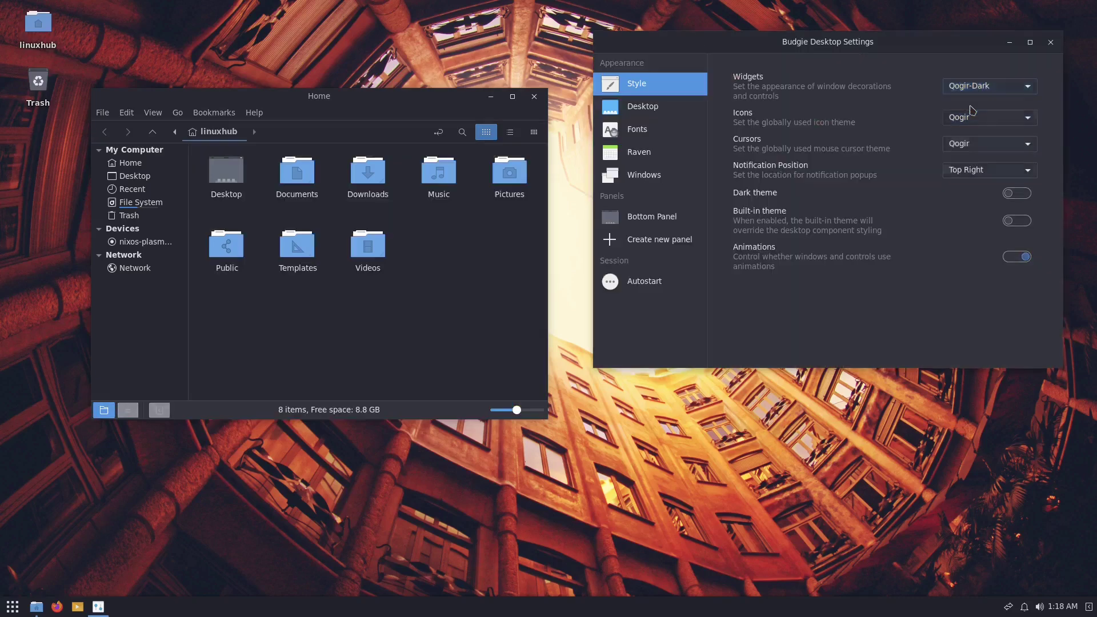
click(997, 90)
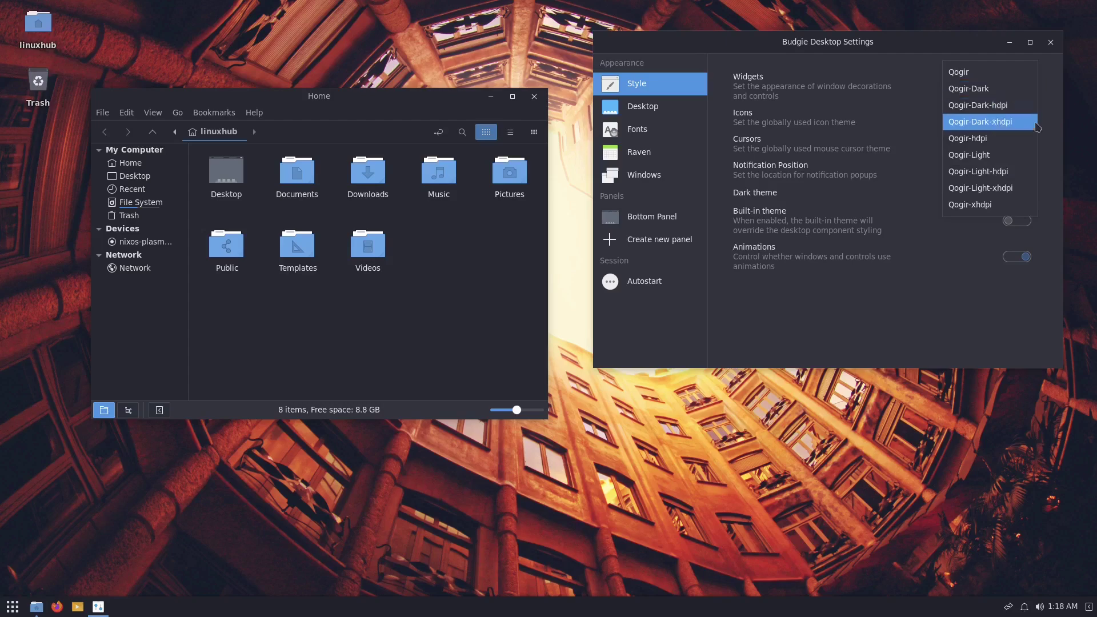
click(983, 160)
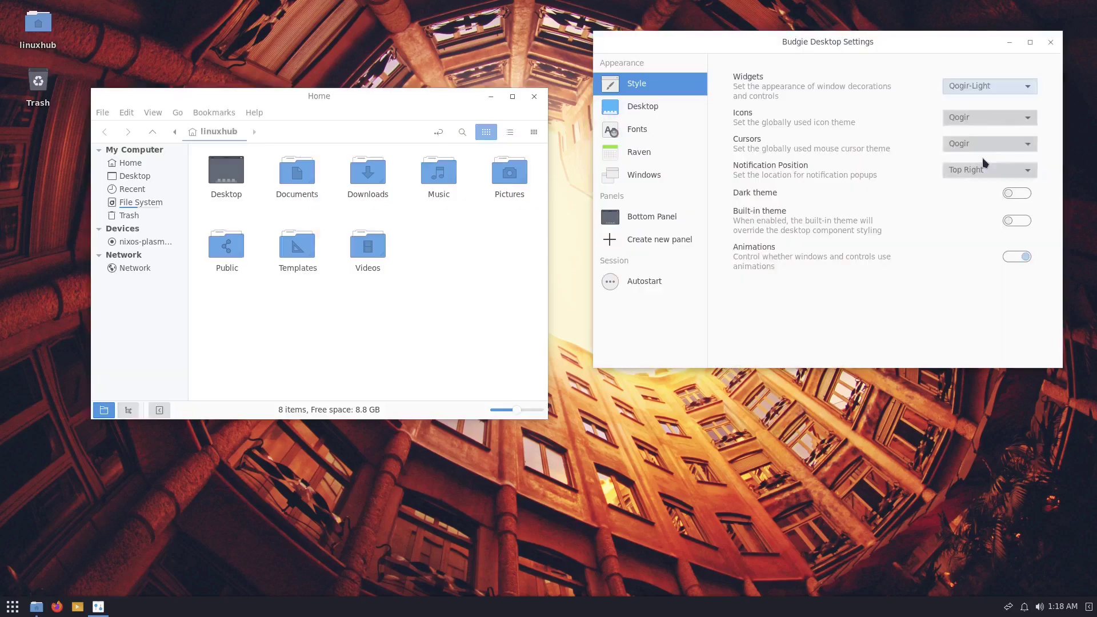
click(993, 91)
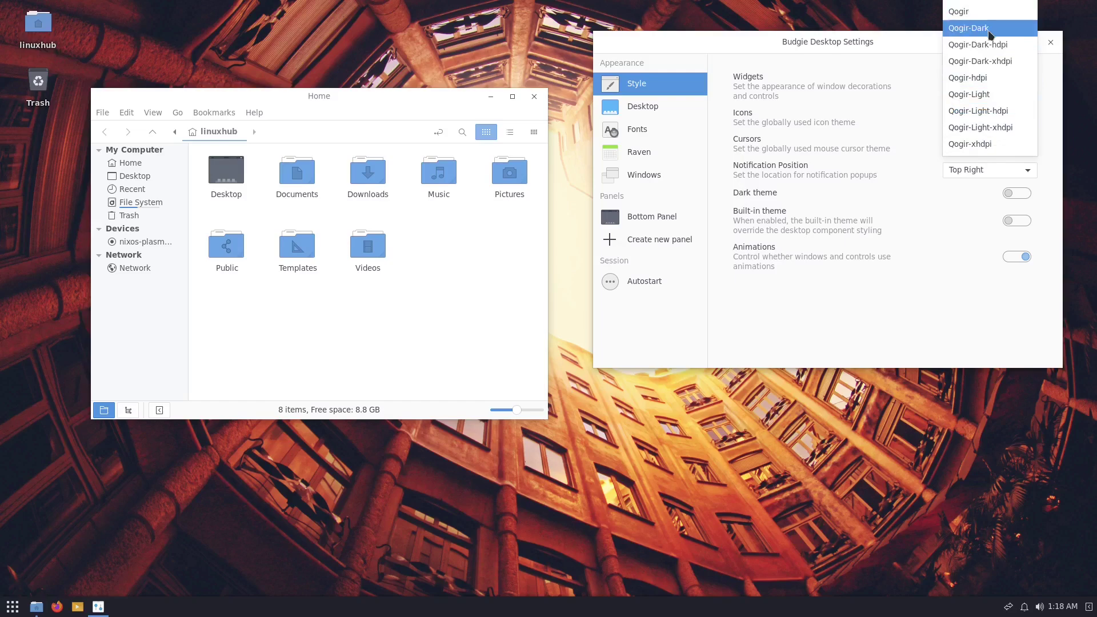
click(975, 29)
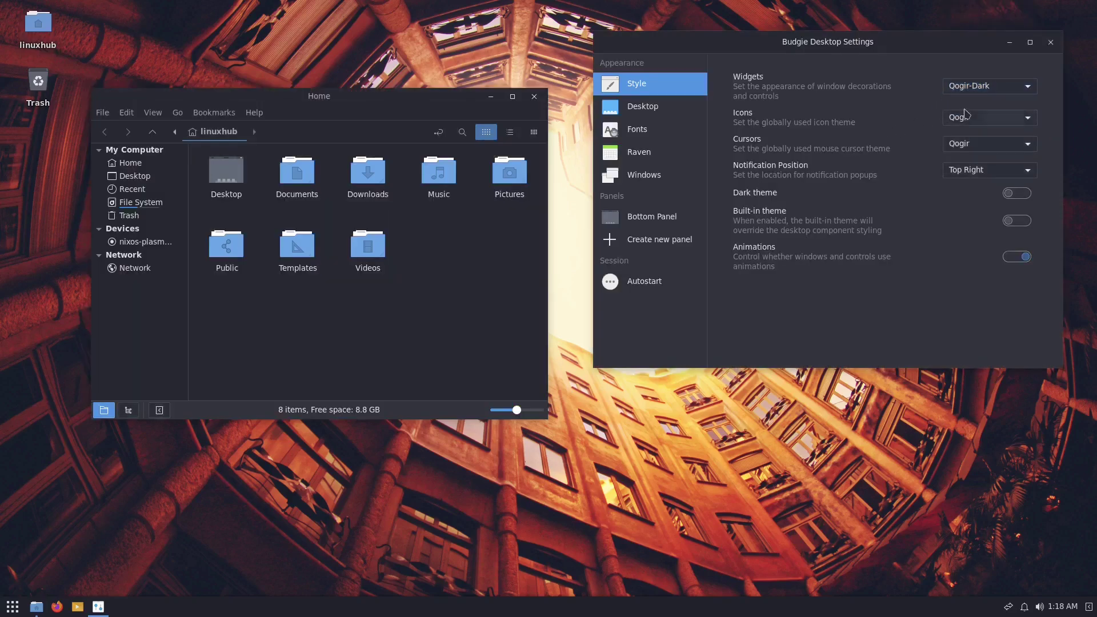
click(991, 121)
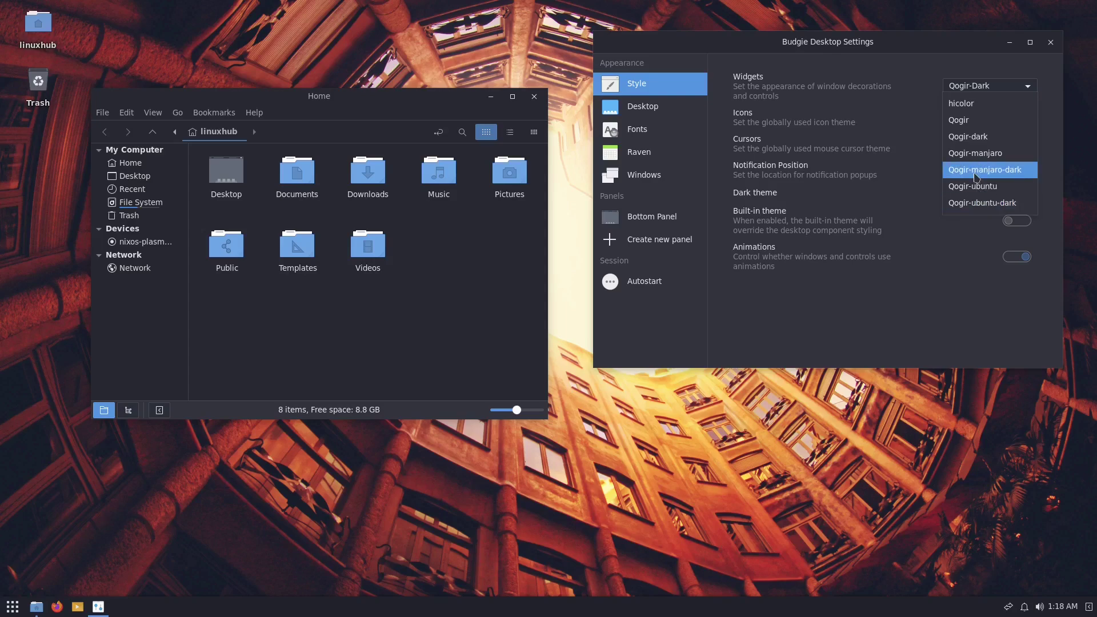
click(757, 150)
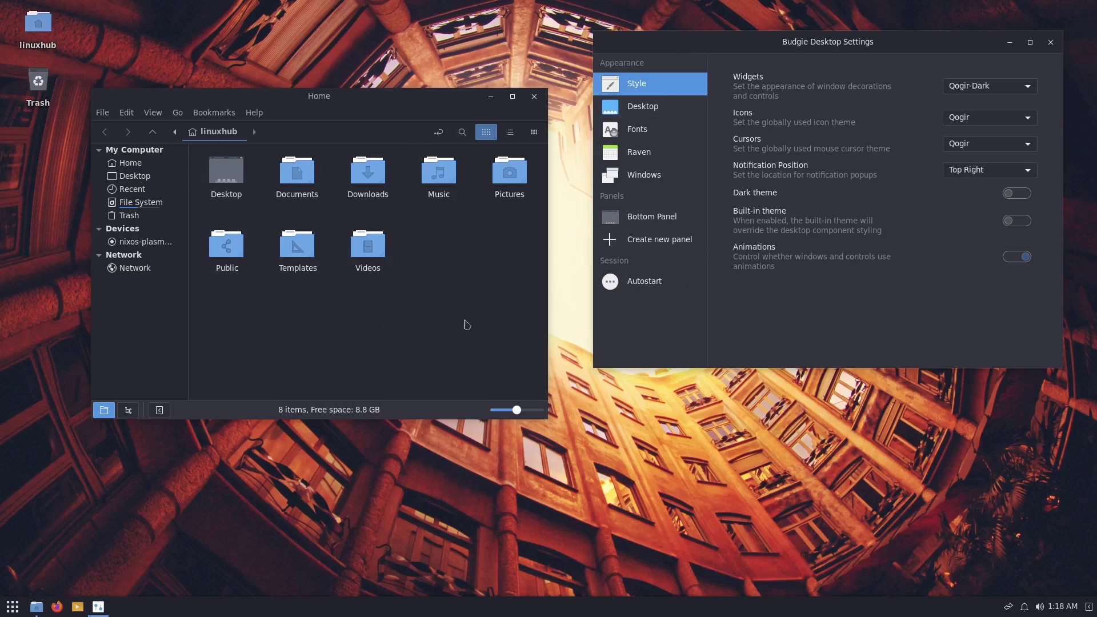
click(535, 96)
Close Budgie Desktop Settings and show the power menu with Lock, Log Out, Suspend, Reboot and Shutdown.
click(1050, 44)
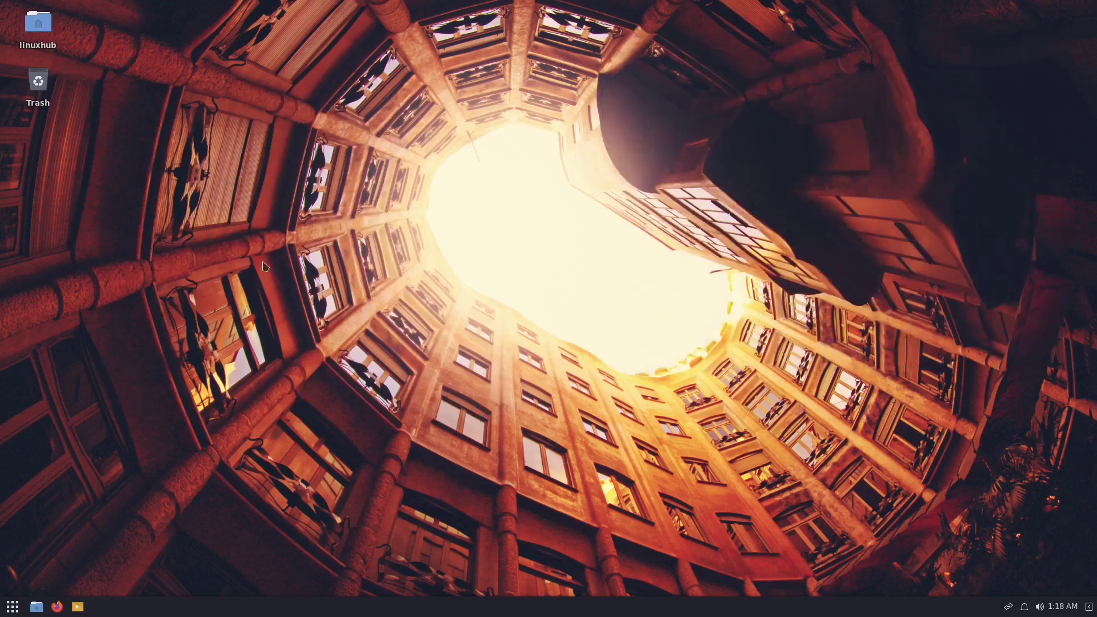
right_click(509, 299)
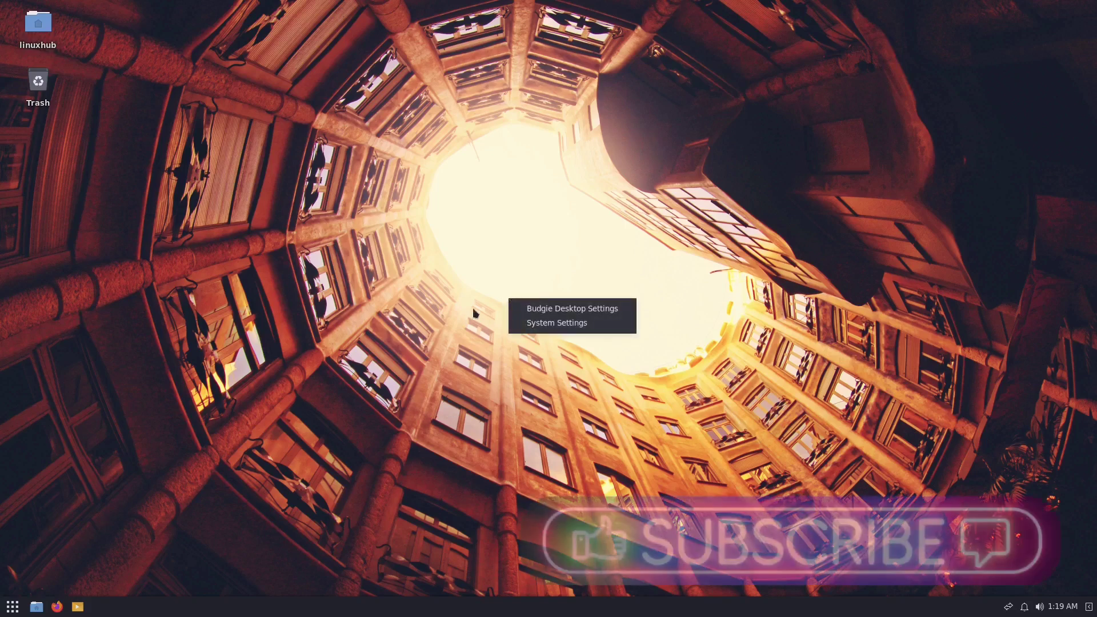
click(457, 329)
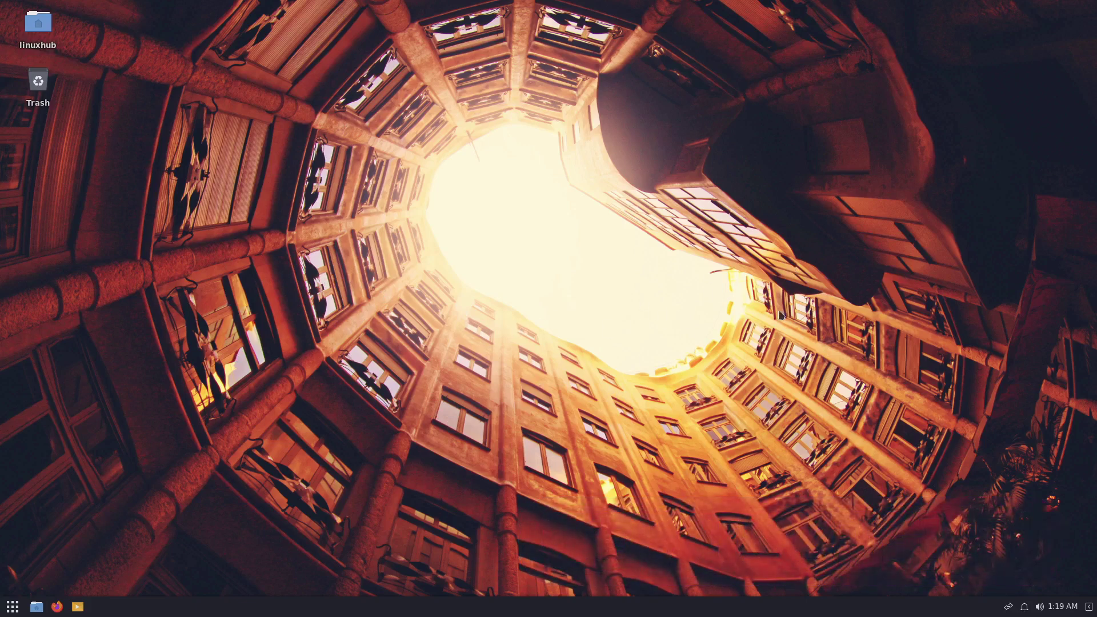
click(13, 608)
click(228, 579)
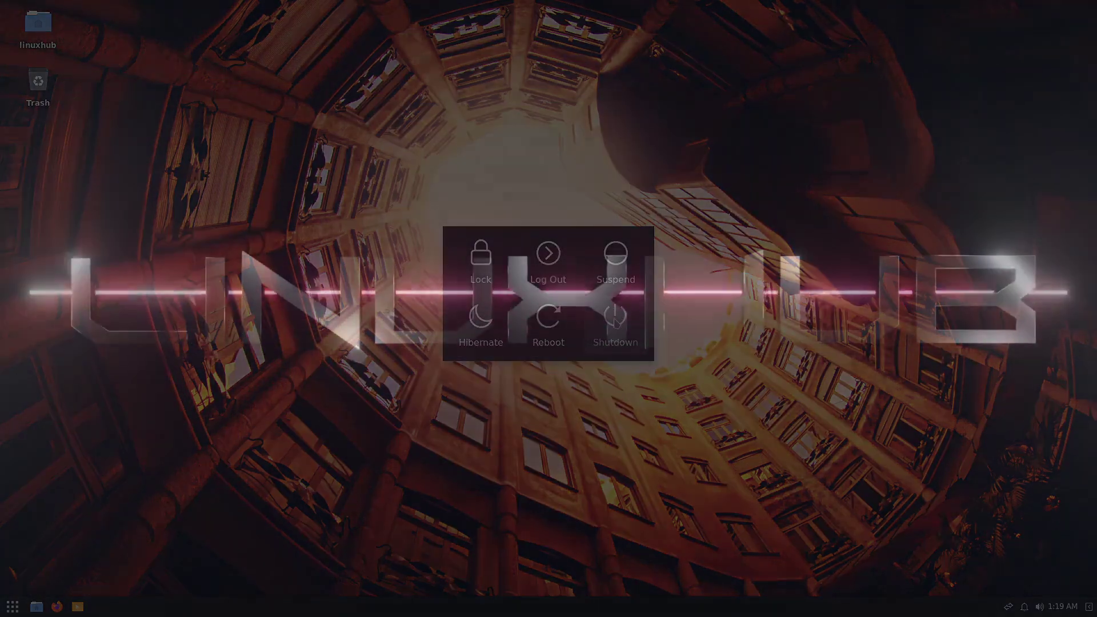